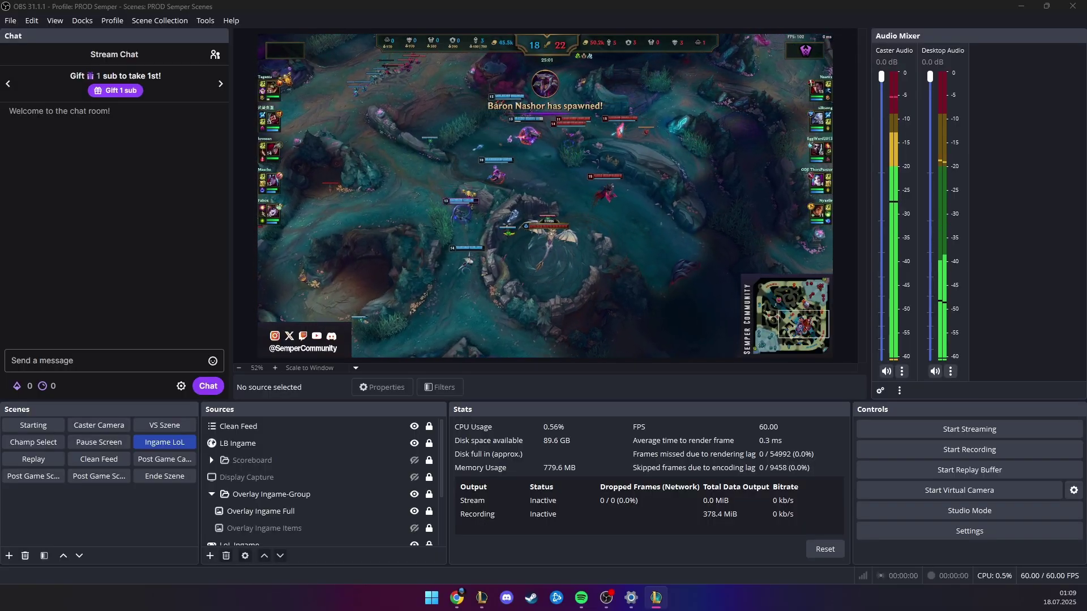
Save a replay of the running match with the replay buffer, then view it in the Replay scene and return to Ingame LoL.
{"action": "key", "text": "F9"}
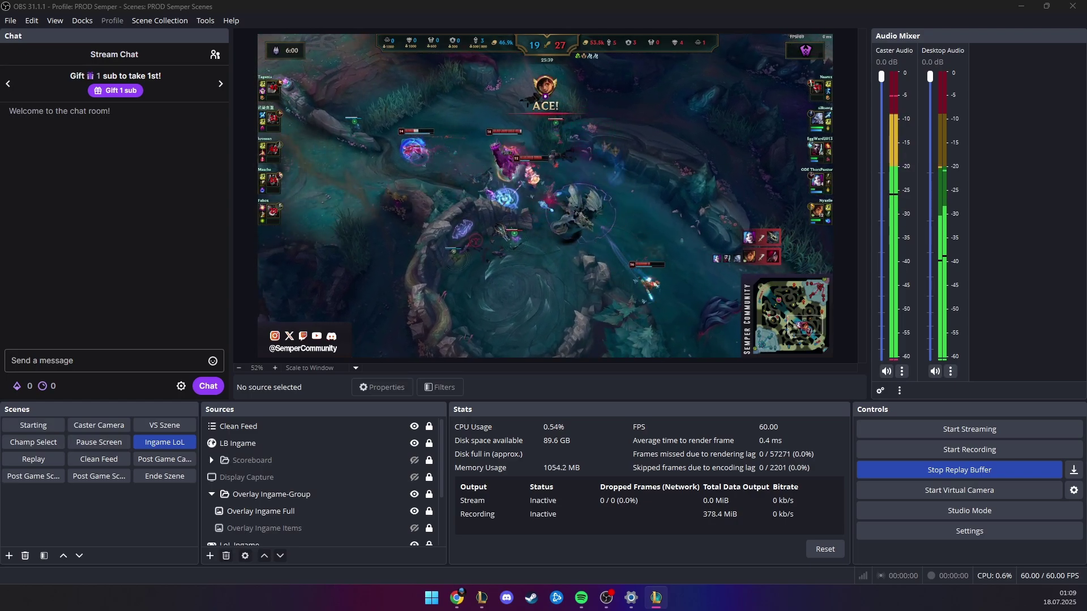
{"action": "key", "text": "F9"}
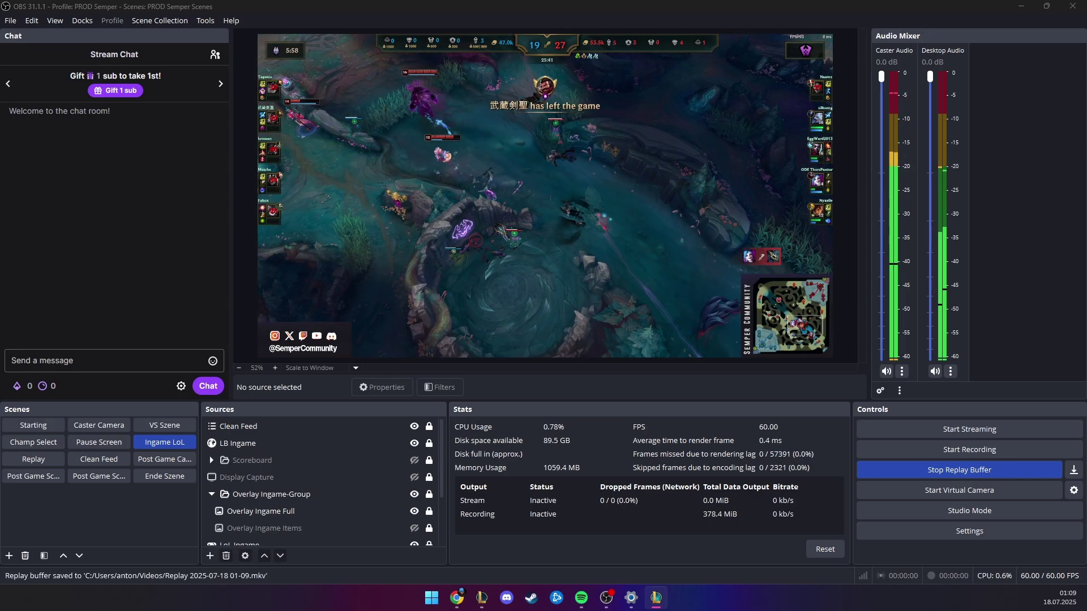
{"action": "key", "text": "F10"}
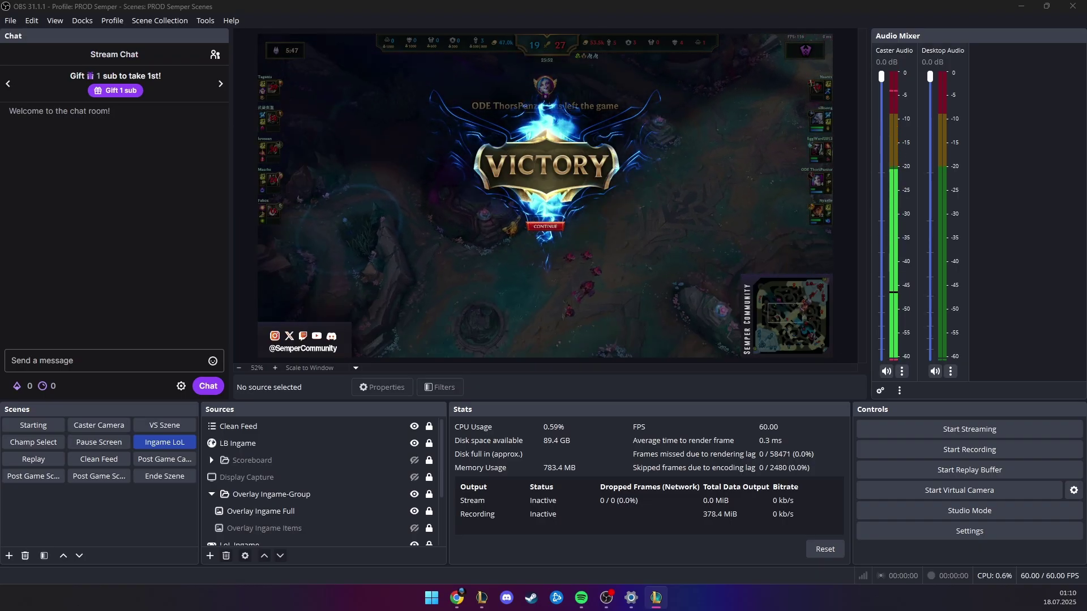
{"action": "key", "text": "F9"}
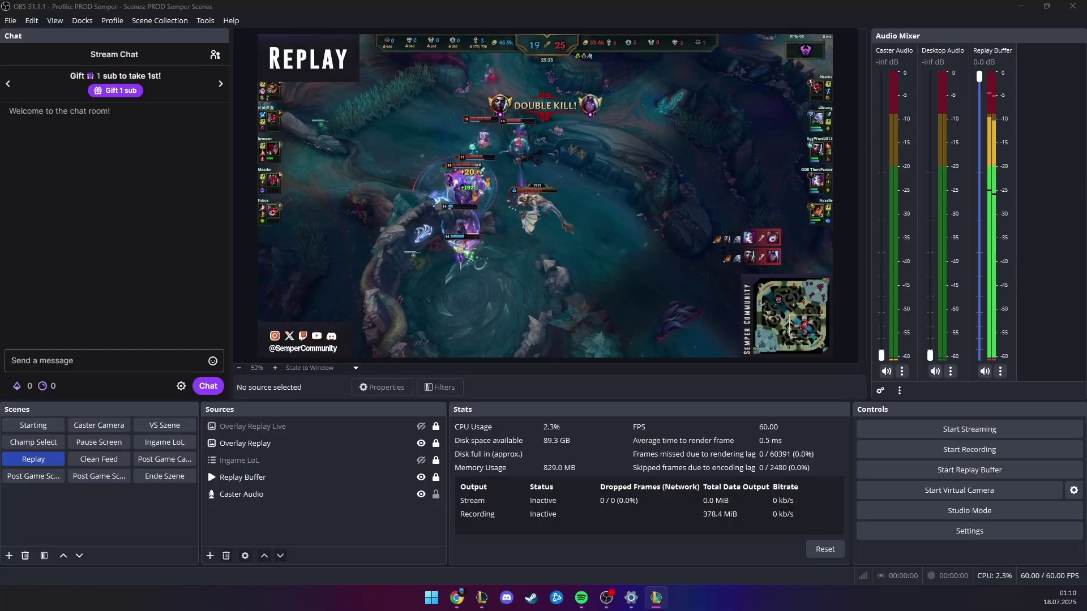
{"action": "left_click", "coordinate": [164, 442]}
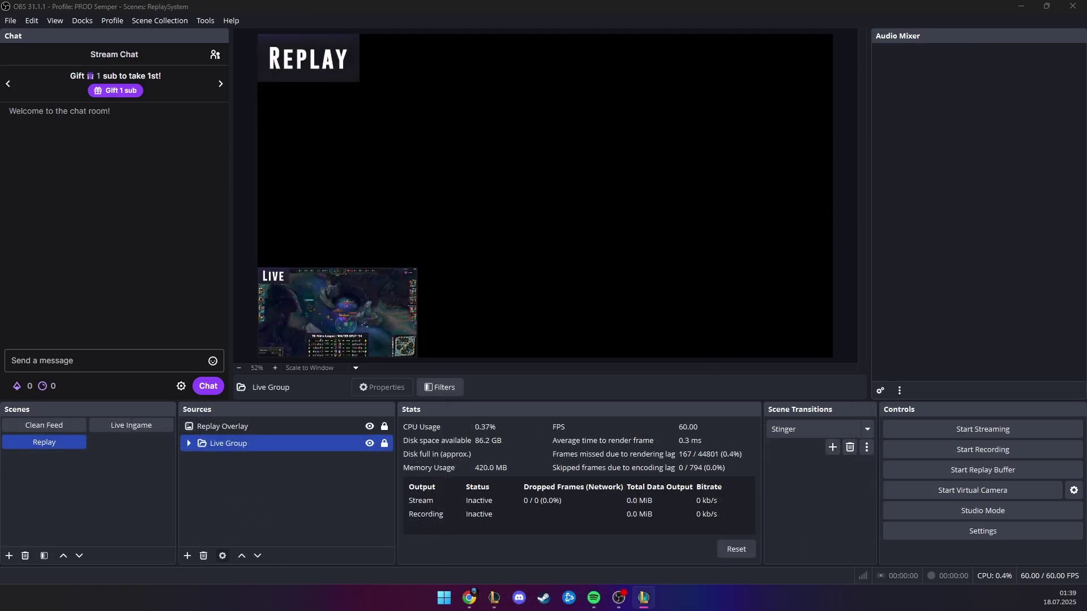
Examine the Clean Feed scene's sources and check its preview against the running game.
{"action": "key", "text": "alt+Tab"}
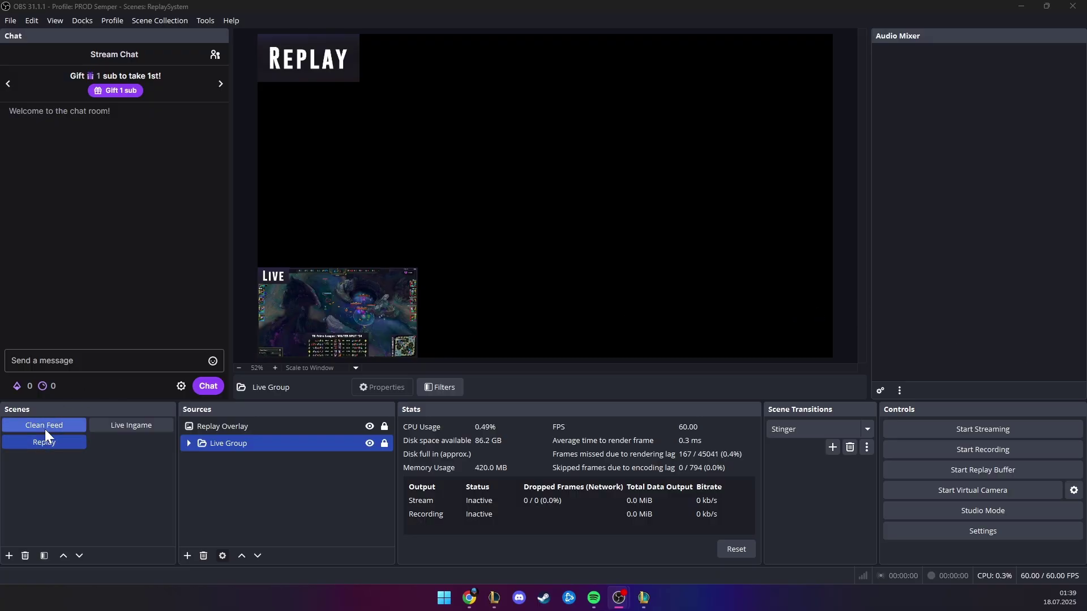
{"action": "left_click", "coordinate": [111, 437]}
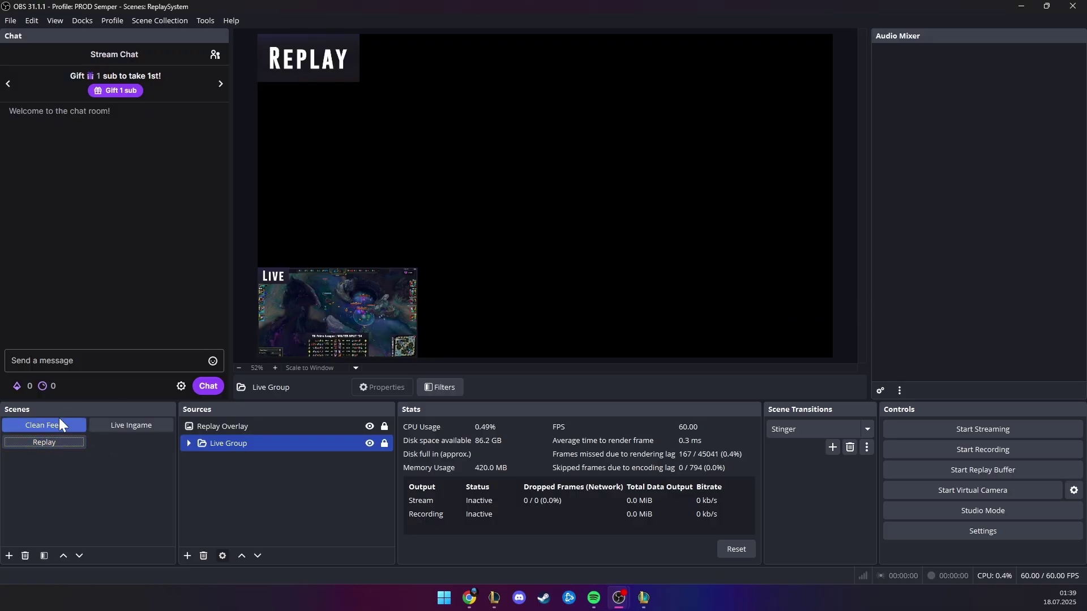
{"action": "left_click", "coordinate": [164, 26]}
{"action": "left_click", "coordinate": [152, 19]}
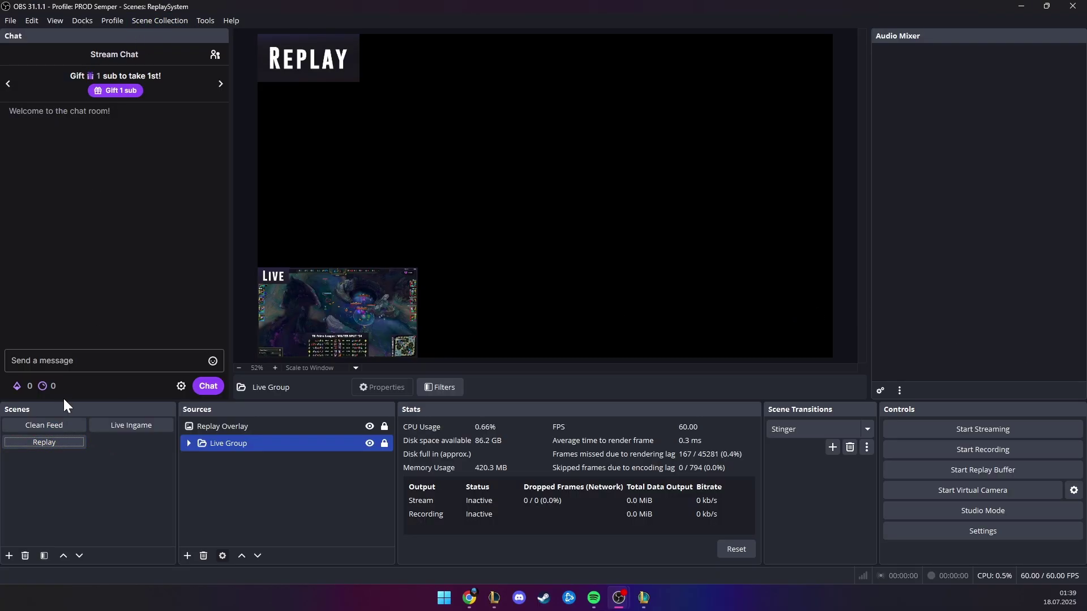
{"action": "left_click", "coordinate": [52, 425]}
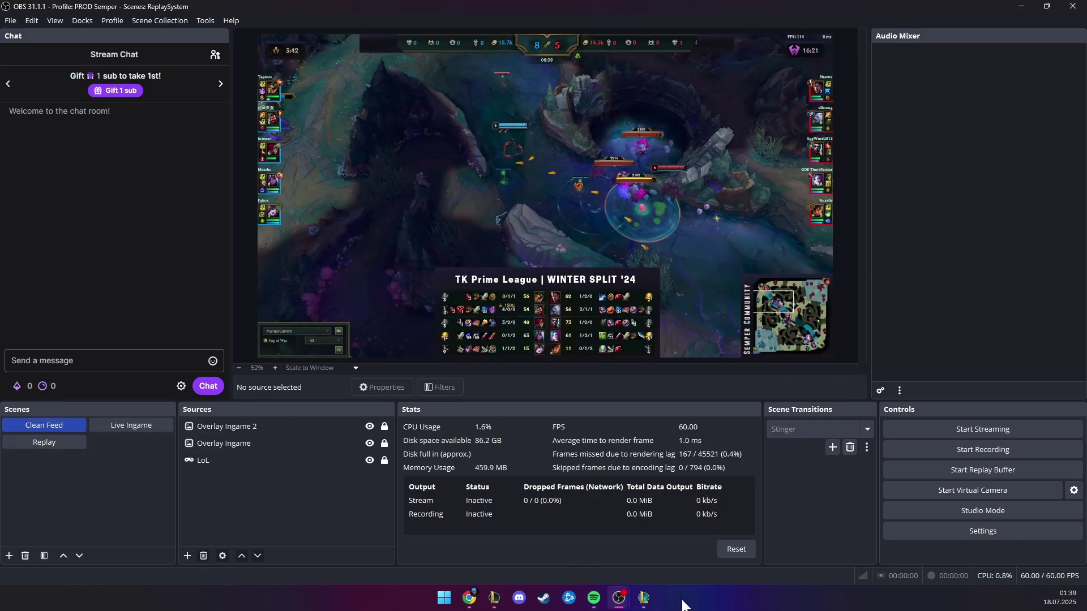
{"action": "left_click", "coordinate": [644, 597]}
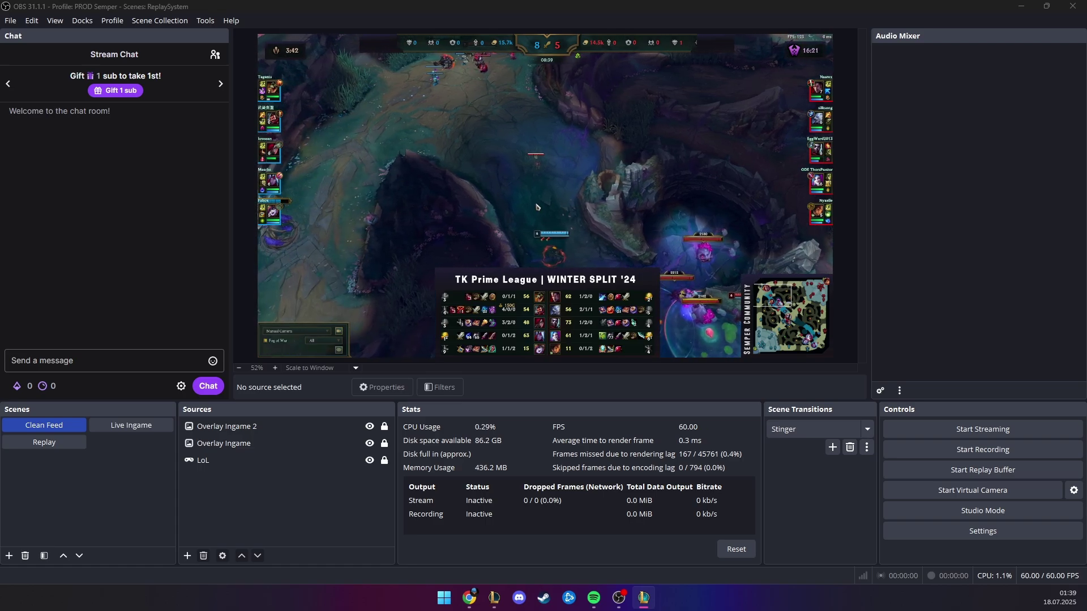
{"action": "key", "text": "alt+Tab"}
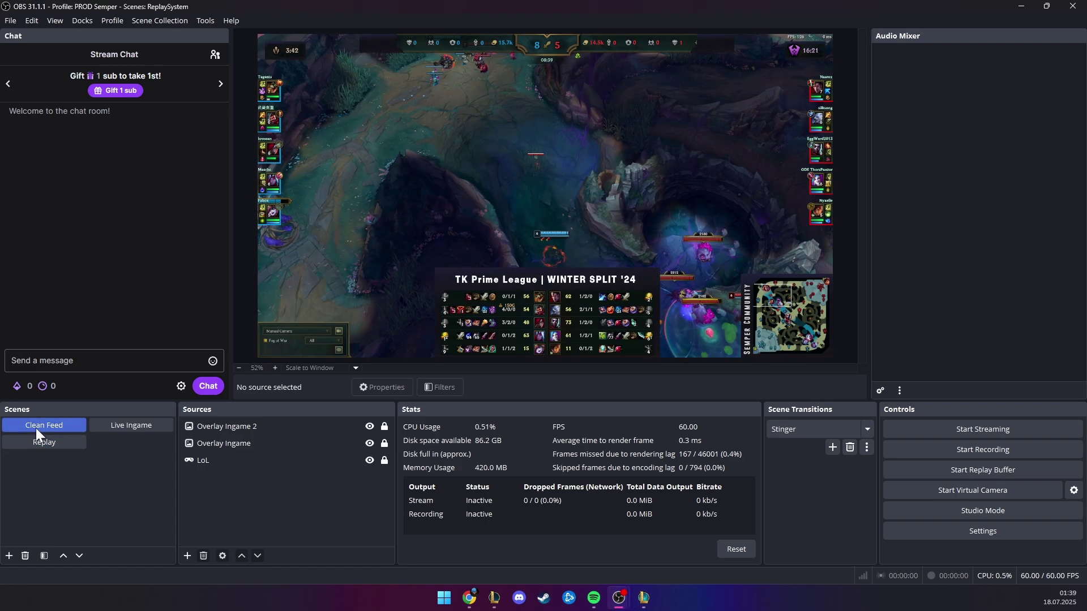
Compare the Live Ingame and Replay scenes, including the nested Clean Feed source and the small live game inset.
{"action": "left_click", "coordinate": [121, 427]}
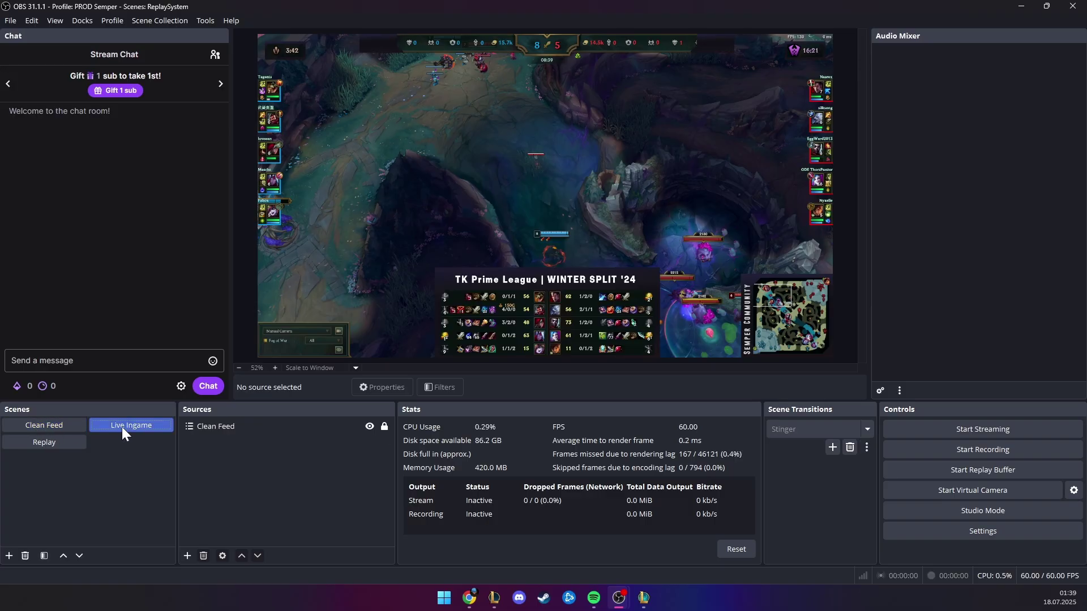
{"action": "left_click", "coordinate": [42, 446]}
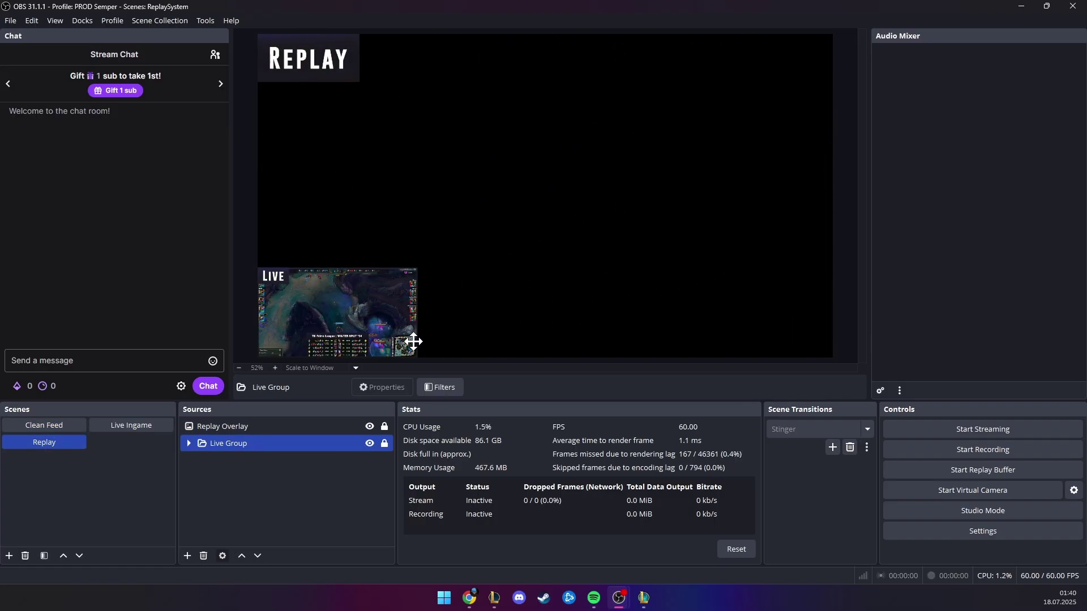
{"action": "left_click", "coordinate": [646, 595]}
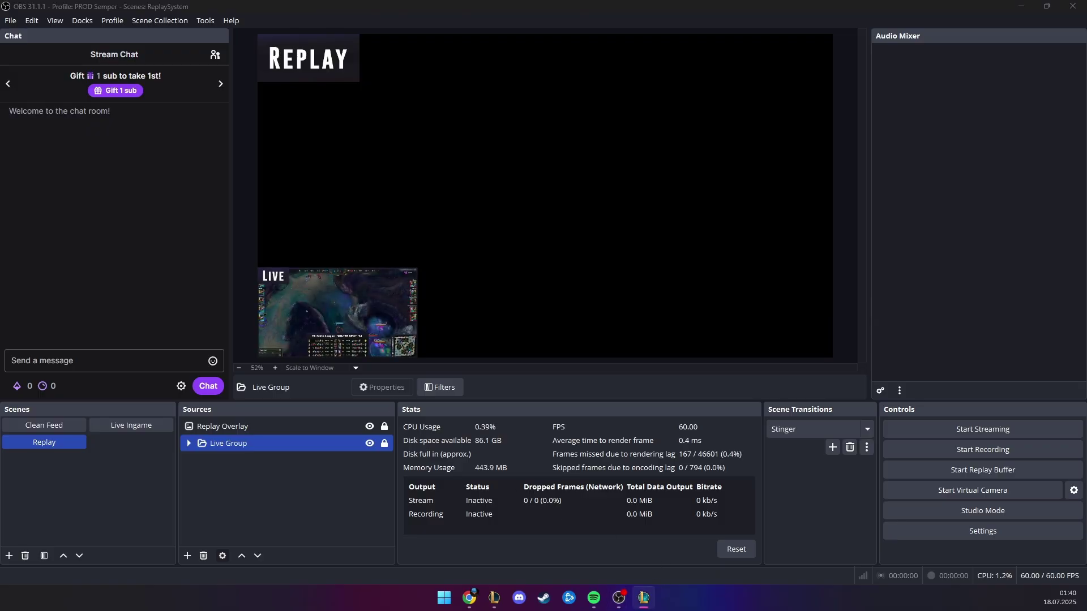
{"action": "key", "text": "alt+Tab"}
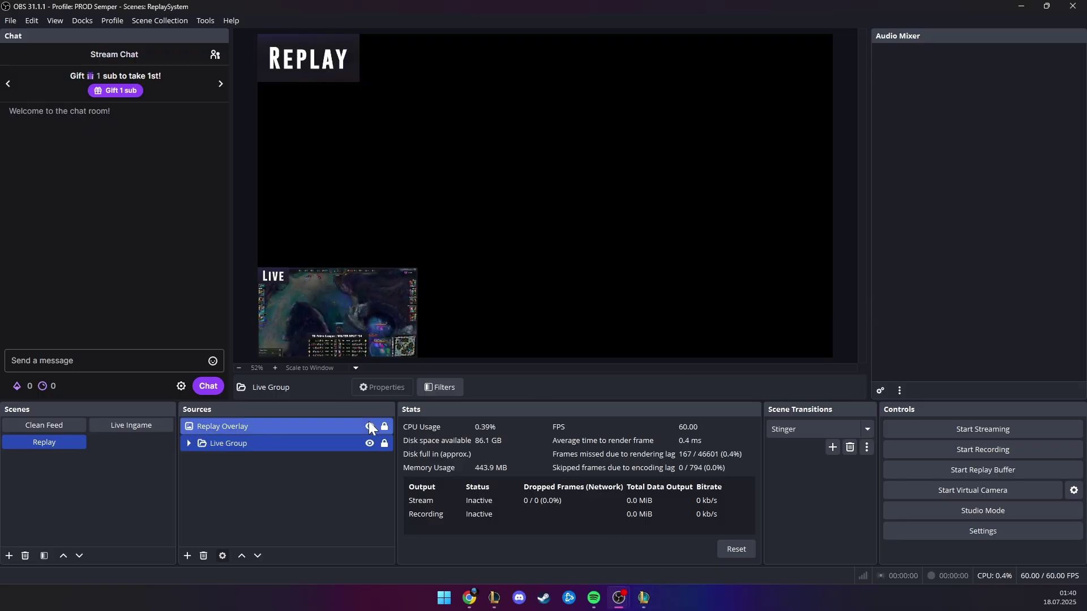
{"action": "left_click", "coordinate": [125, 425]}
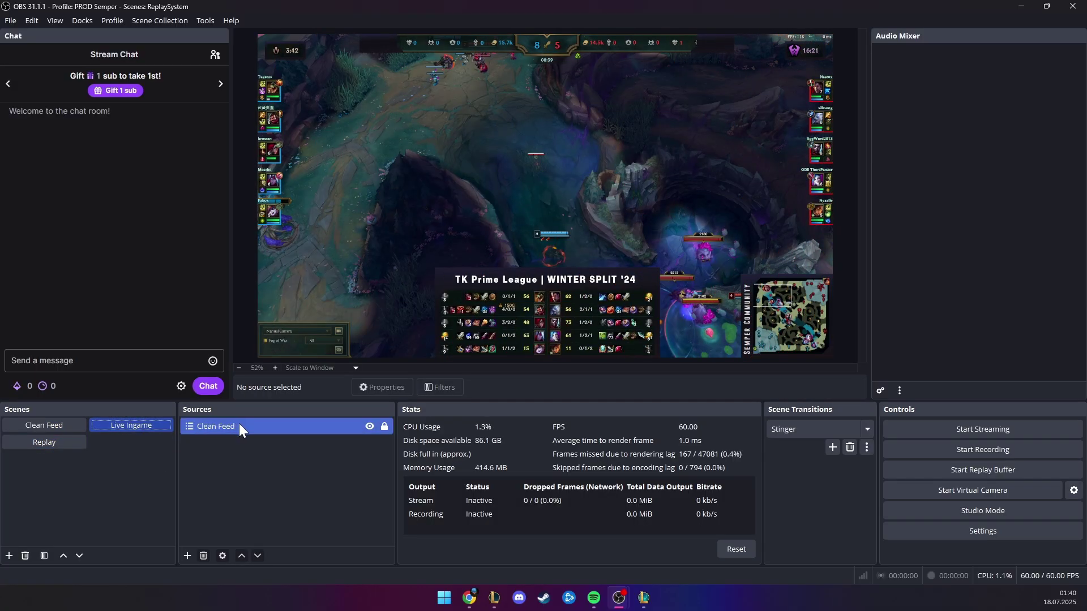
{"action": "left_click", "coordinate": [204, 23]}
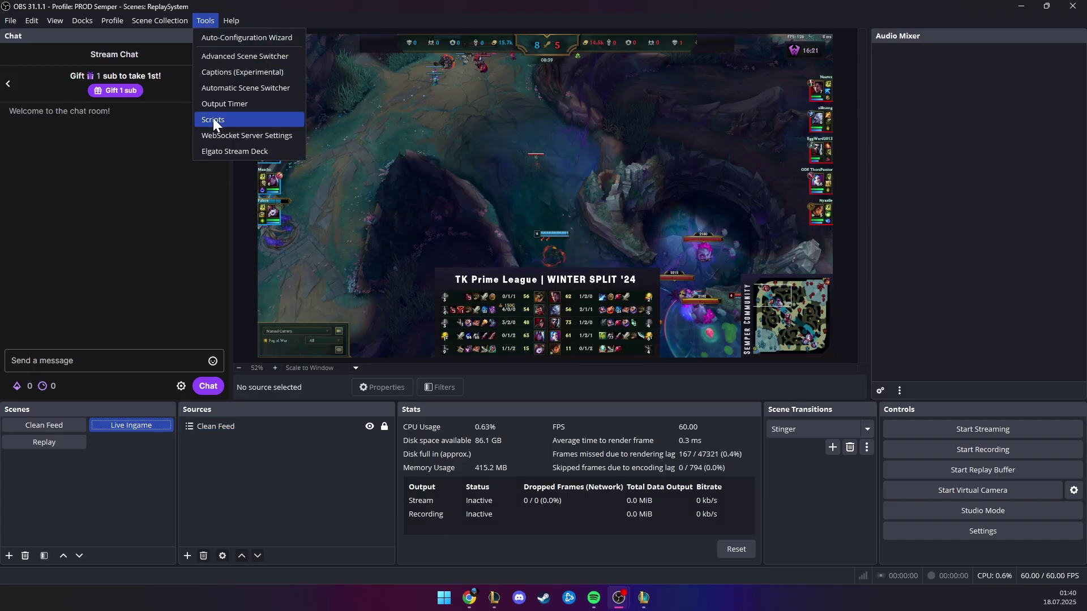
{"action": "left_click", "coordinate": [47, 445]}
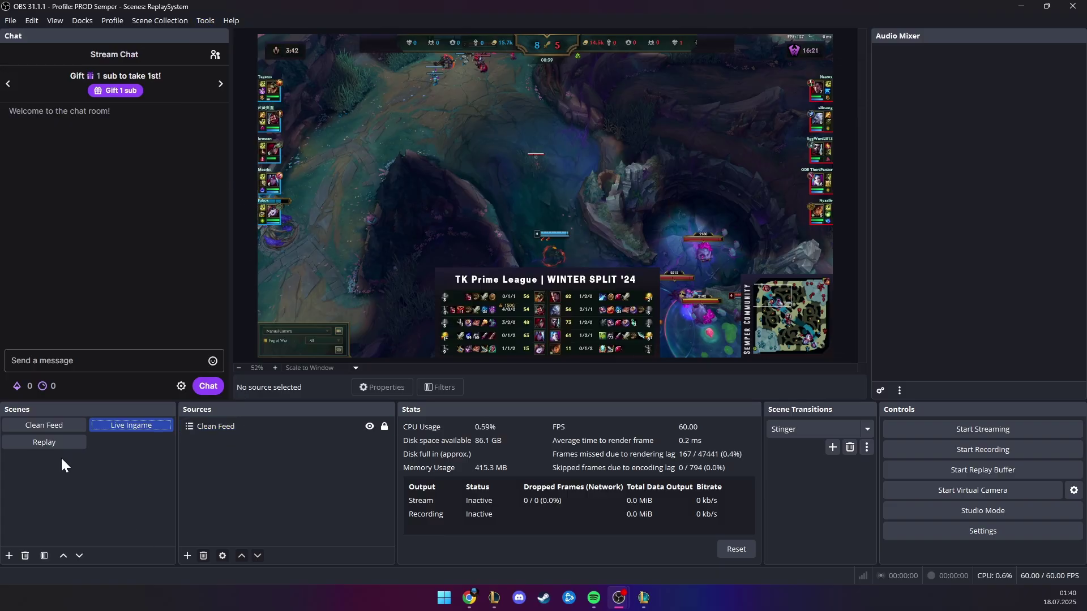
Add a new media source named Replay File to the Replay scene.
{"action": "left_click", "coordinate": [44, 442]}
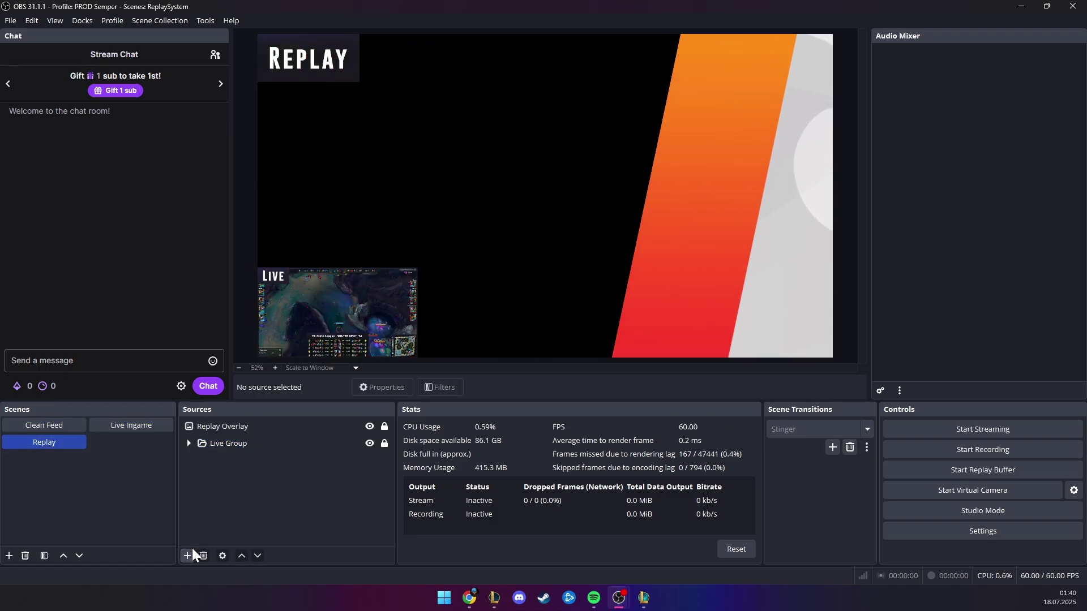
{"action": "left_click", "coordinate": [191, 552]}
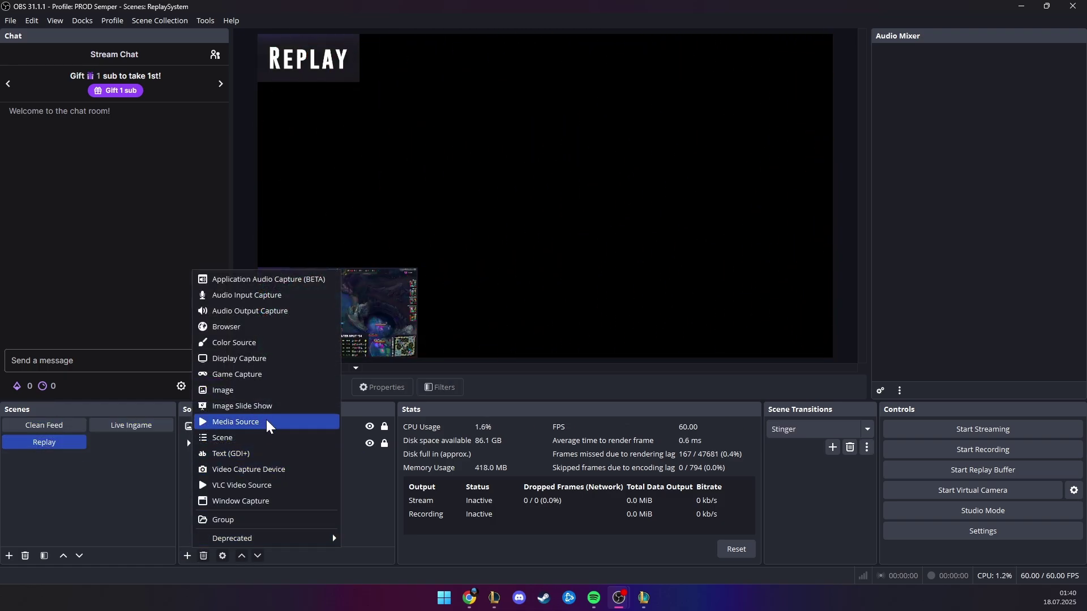
{"action": "left_click", "coordinate": [235, 422]}
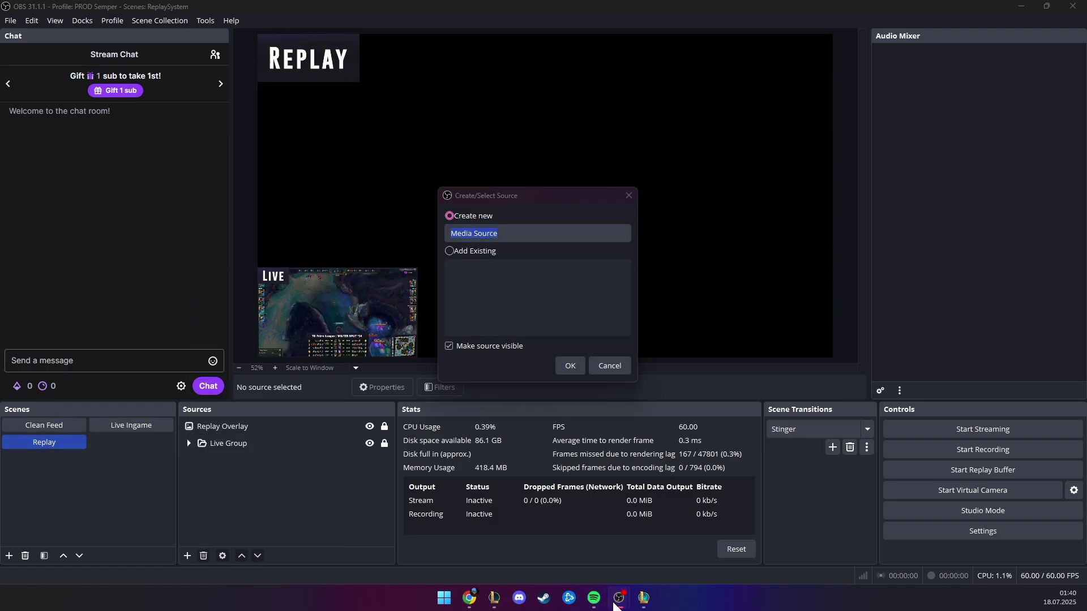
{"action": "left_click", "coordinate": [602, 532]}
{"action": "key", "text": "alt+Tab"}
{"action": "triple_click", "coordinate": [490, 234]}
{"action": "type", "text": "Replay File"}
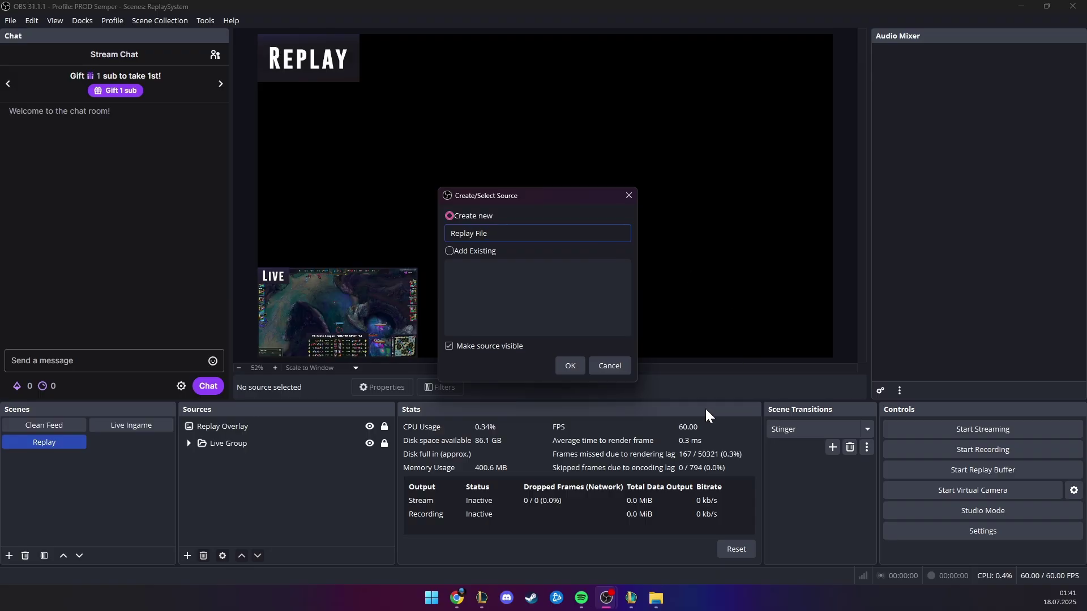
{"action": "left_click", "coordinate": [570, 365]}
{"action": "left_click", "coordinate": [836, 314]}
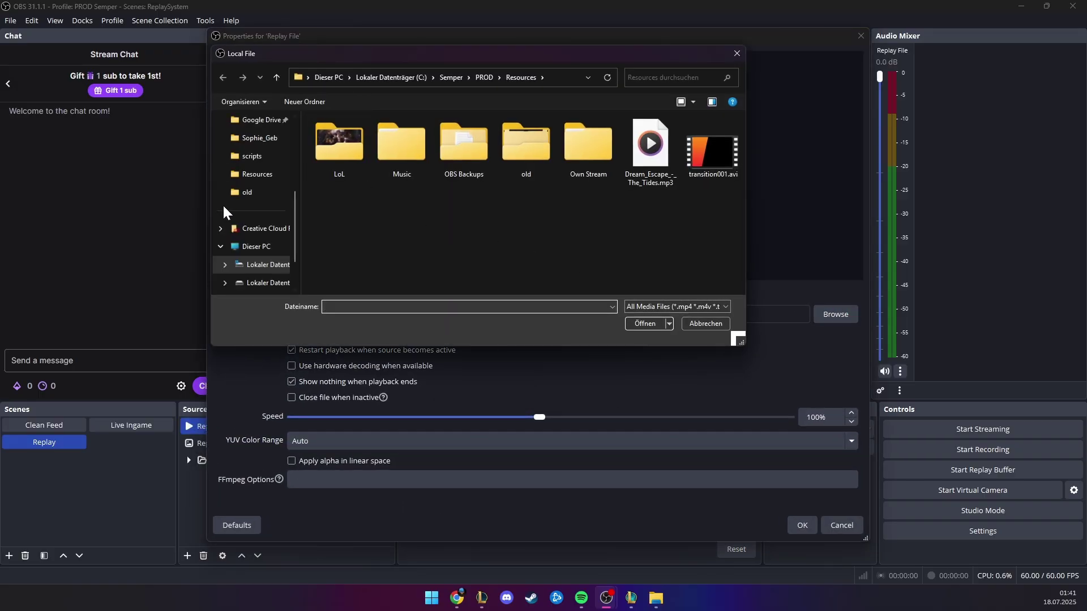
{"action": "scroll", "coordinate": [250, 187], "scroll_direction": "up", "scroll_amount": 3}
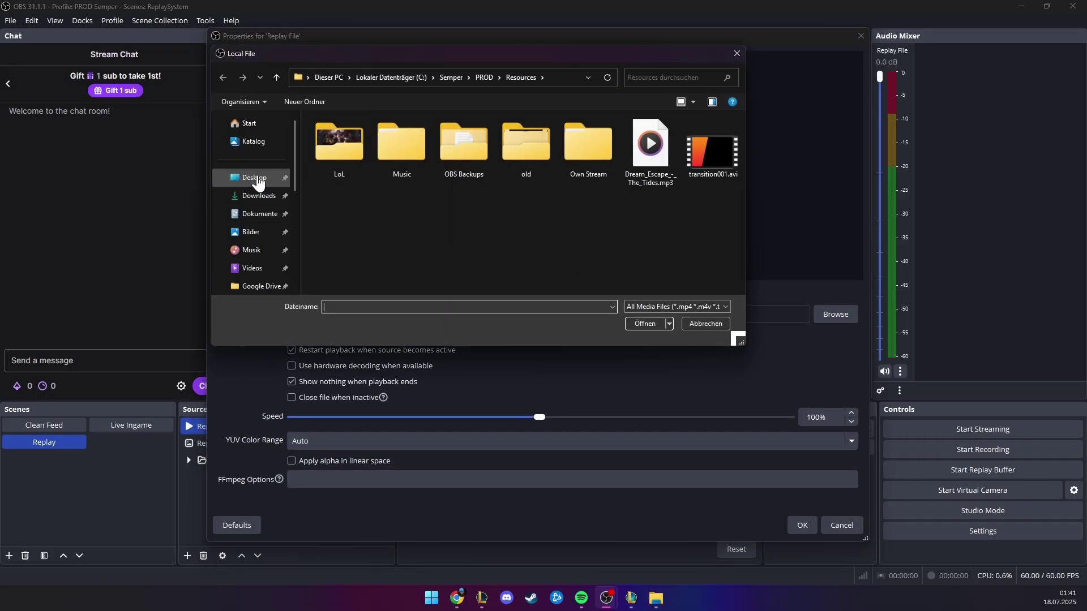
{"action": "left_click", "coordinate": [262, 269]}
{"action": "scroll", "coordinate": [507, 213], "scroll_direction": "down", "scroll_amount": 5}
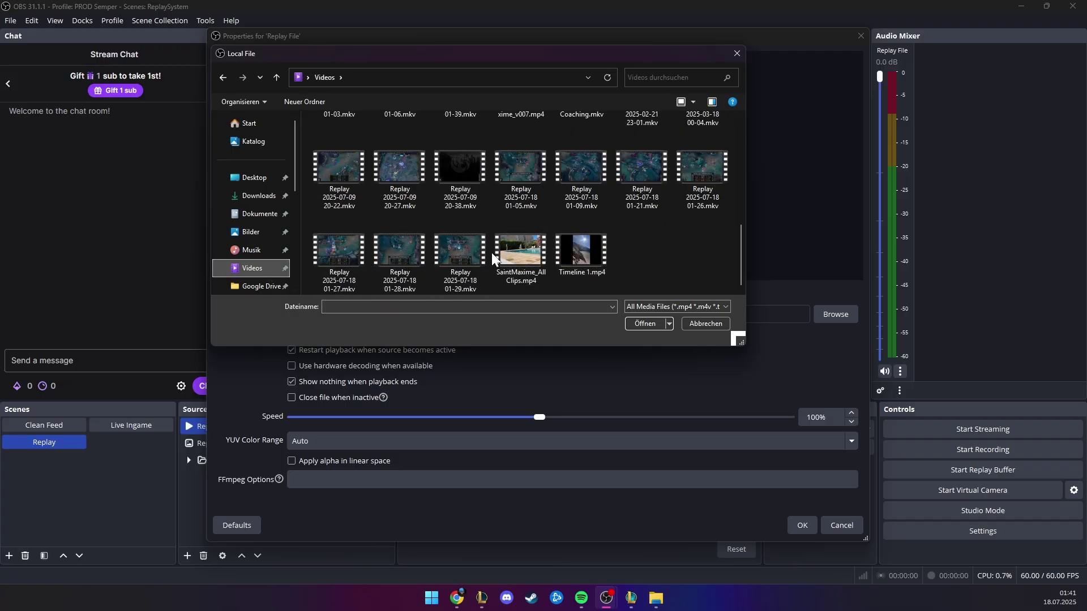
{"action": "left_click", "coordinate": [470, 262]}
{"action": "scroll", "coordinate": [339, 175], "scroll_direction": "up", "scroll_amount": 3}
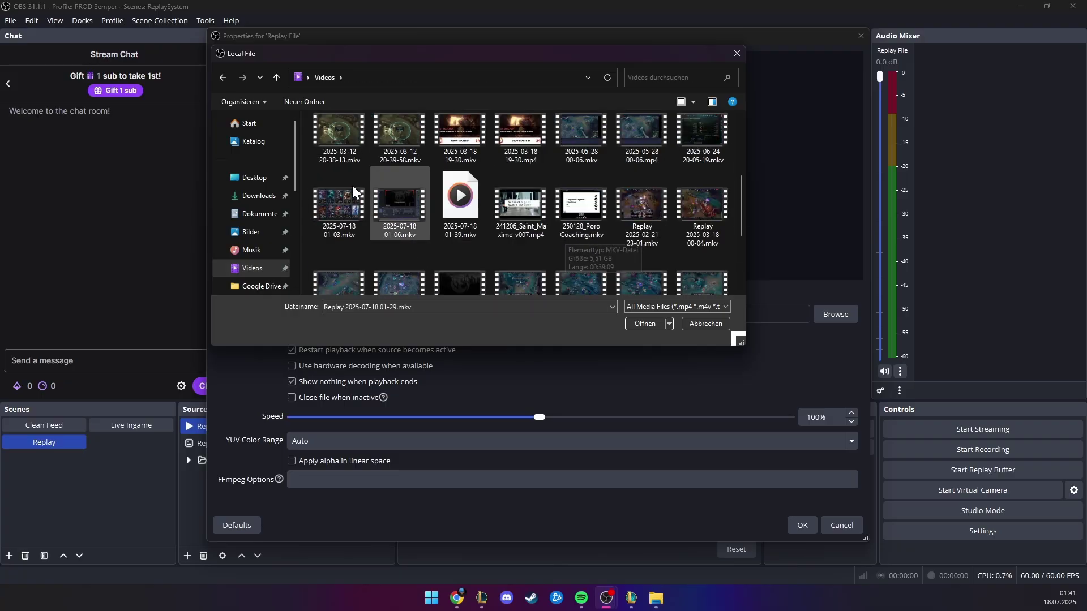
{"action": "scroll", "coordinate": [363, 215], "scroll_direction": "down", "scroll_amount": 1}
{"action": "scroll", "coordinate": [687, 226], "scroll_direction": "down", "scroll_amount": 2}
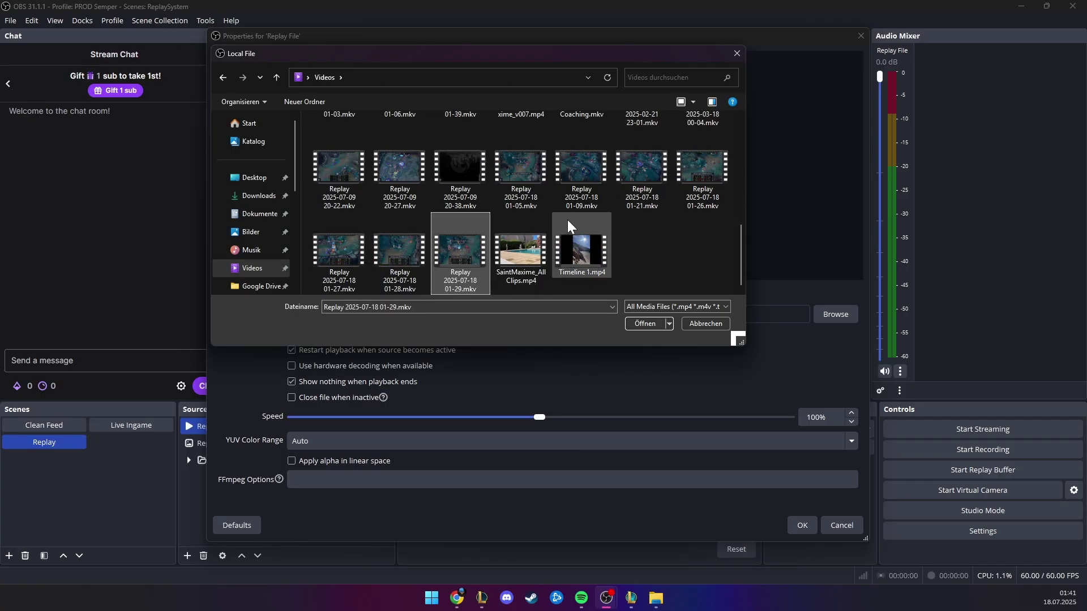
{"action": "left_click", "coordinate": [649, 326]}
{"action": "left_click", "coordinate": [803, 524]}
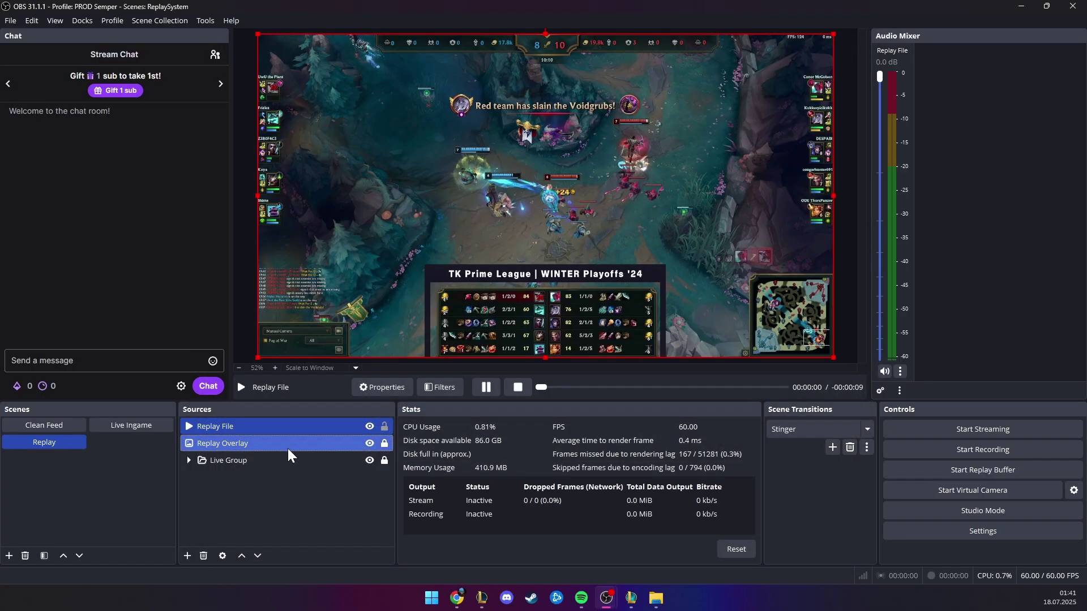
{"action": "left_click", "coordinate": [491, 385]}
{"action": "left_click", "coordinate": [385, 427]}
Add the instant-replay.lua script from the obs-studio frontend-tools scripts folder to the loaded scripts.
{"action": "left_click", "coordinate": [205, 20]}
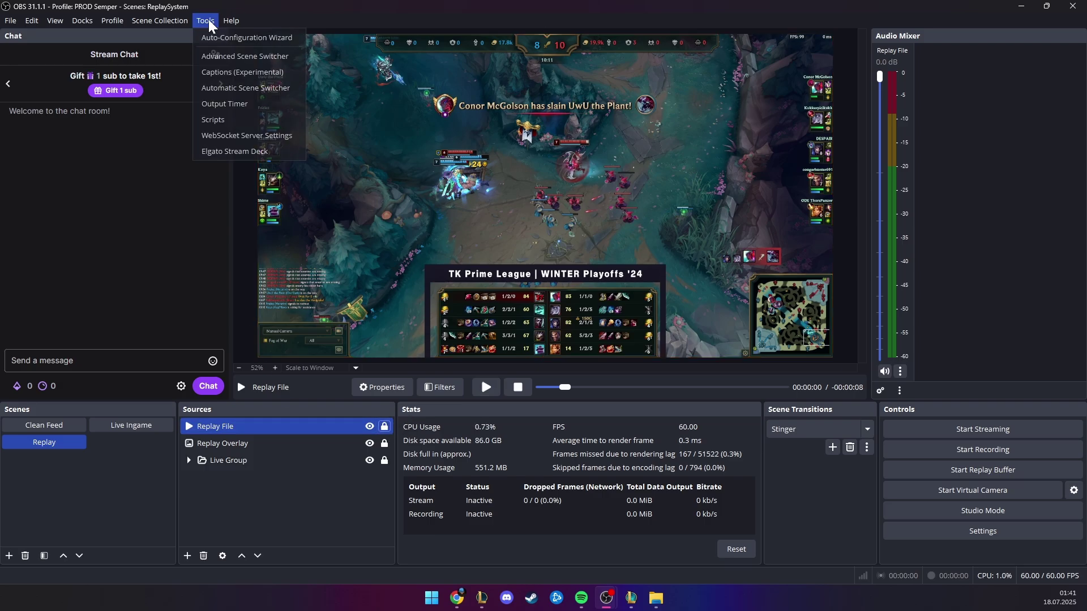
{"action": "left_click", "coordinate": [229, 122]}
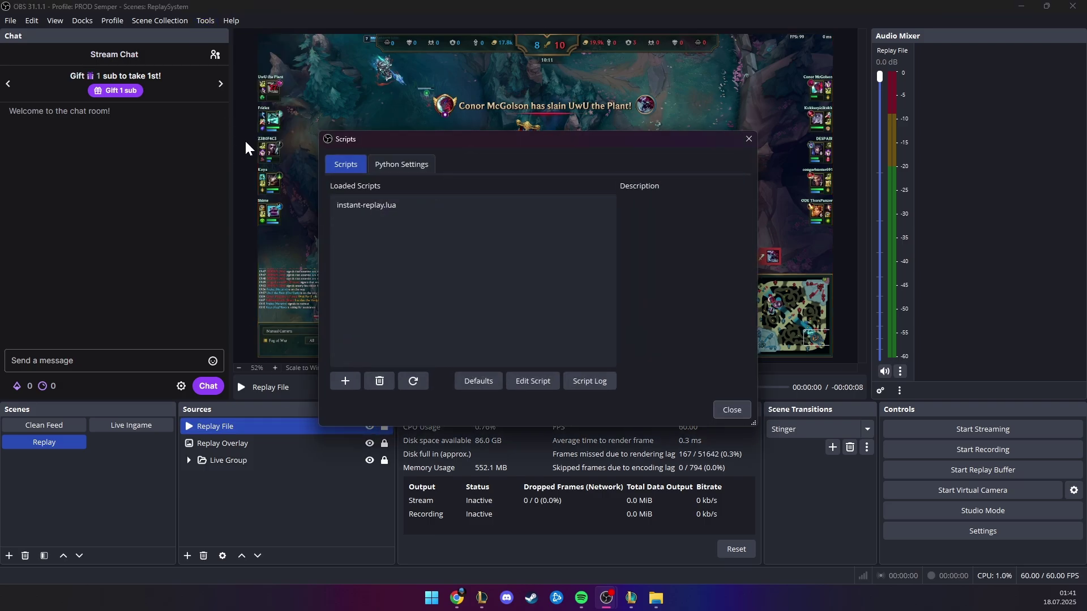
{"action": "left_click", "coordinate": [346, 380]}
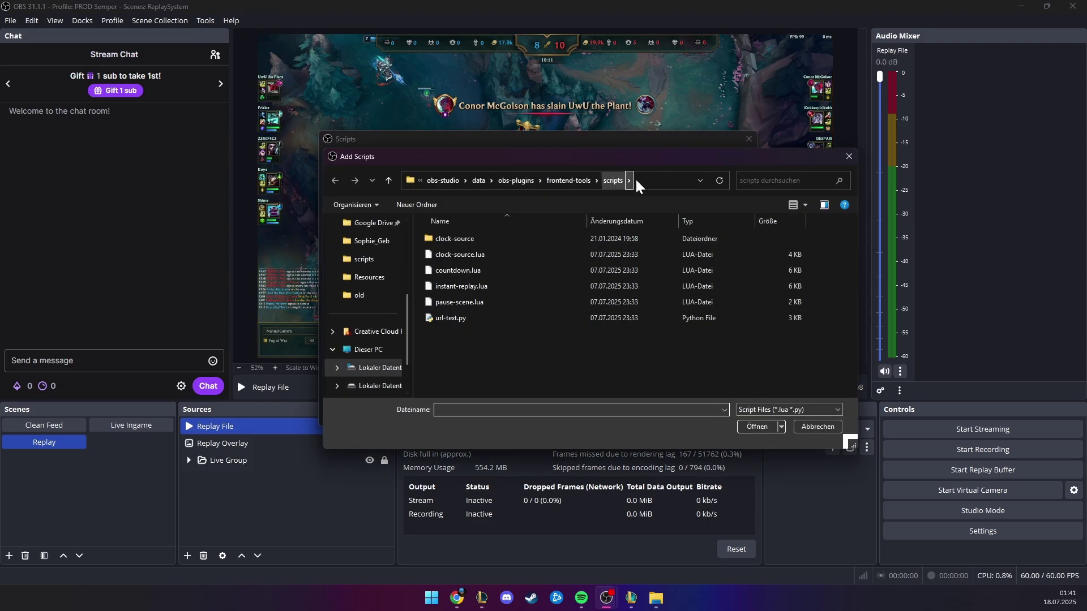
{"action": "left_click", "coordinate": [661, 179]}
{"action": "left_click", "coordinate": [661, 178]}
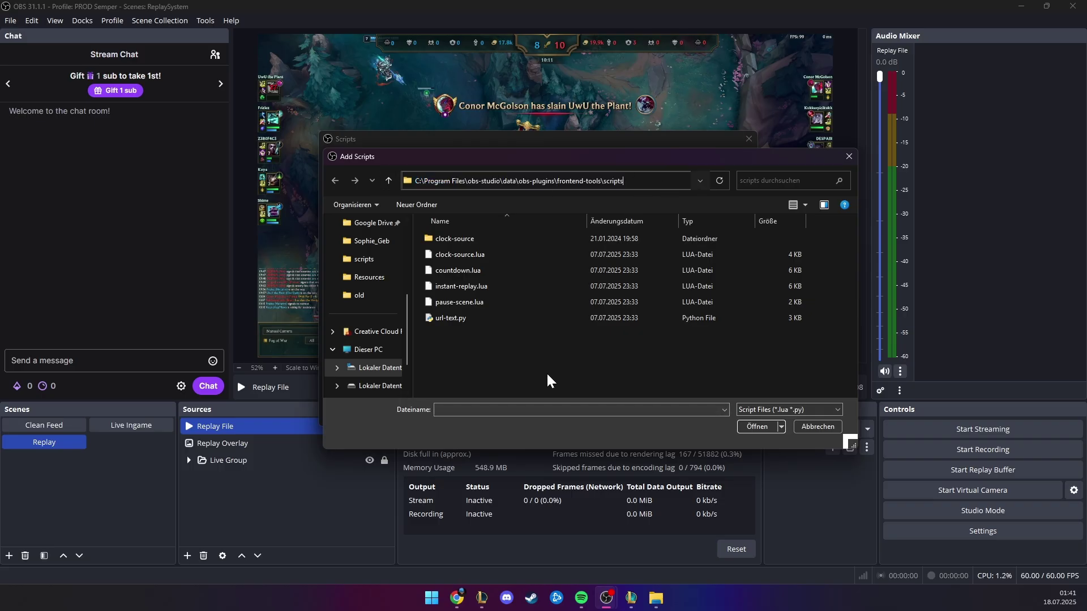
{"action": "left_click", "coordinate": [478, 287]}
{"action": "left_click", "coordinate": [757, 427]}
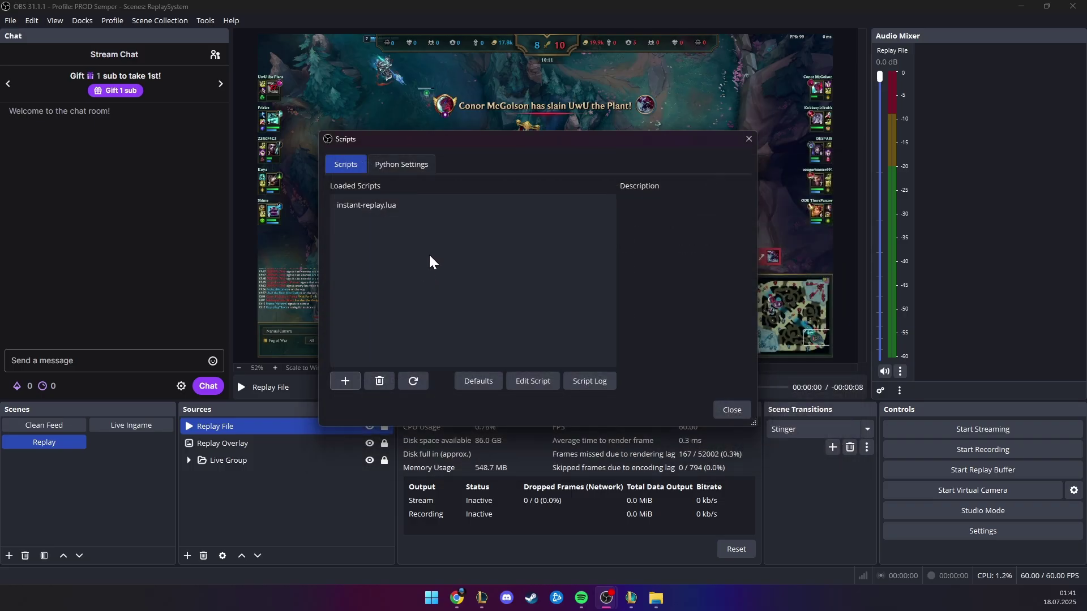
Set the instant-replay.lua script's media source to Replay File and close the script settings.
{"action": "left_click", "coordinate": [398, 208]}
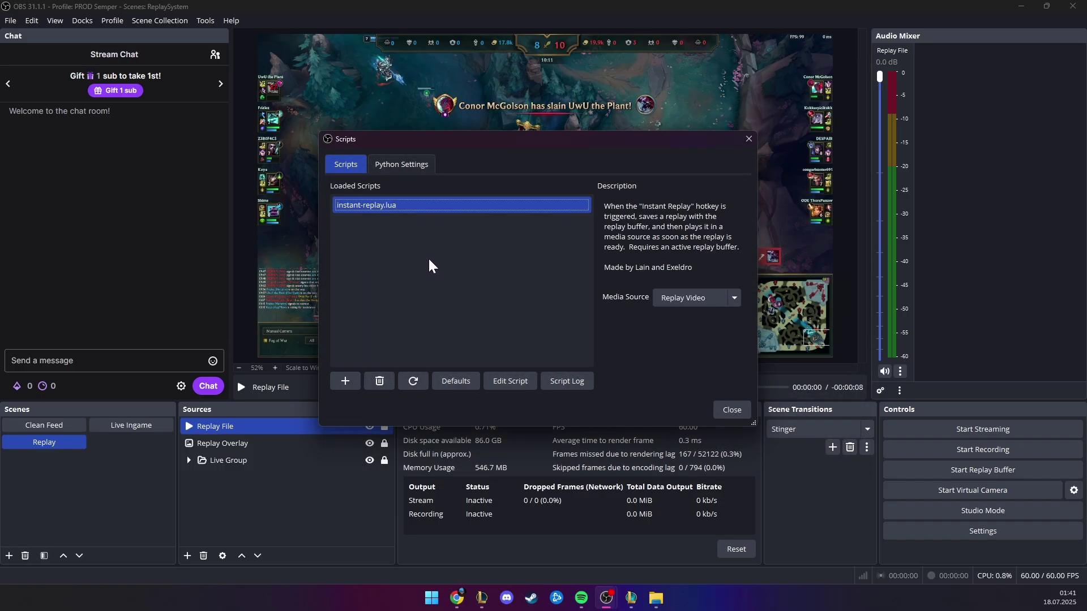
{"action": "left_click", "coordinate": [731, 299]}
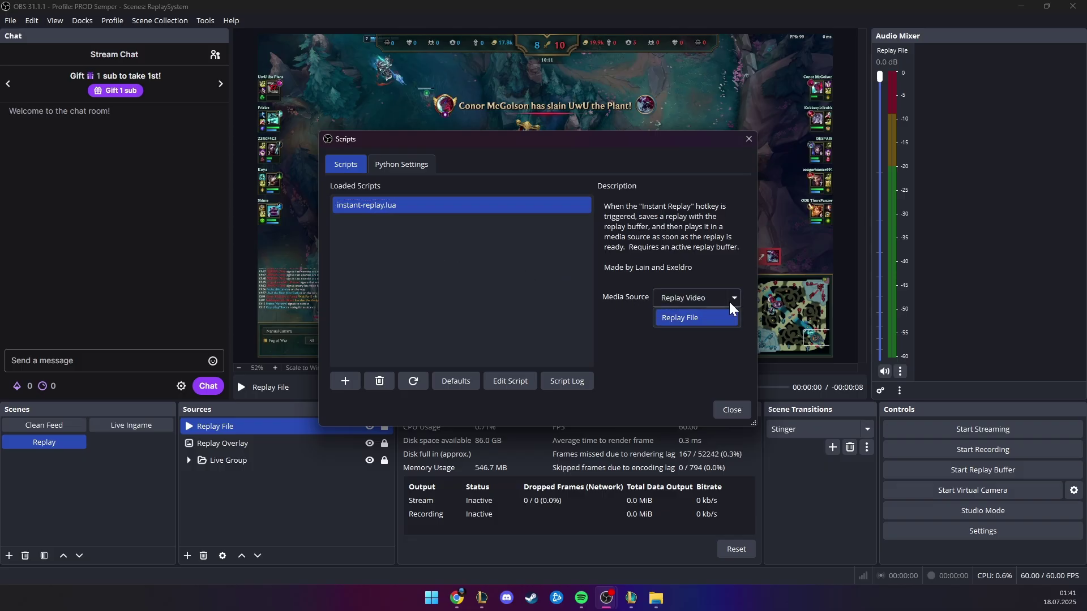
{"action": "left_click", "coordinate": [672, 318]}
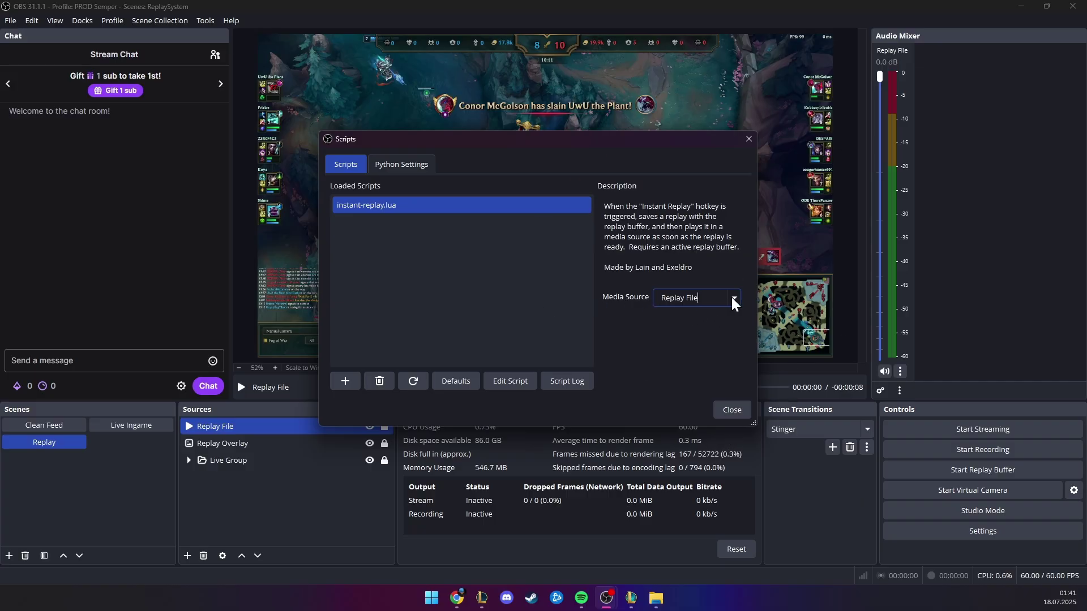
{"action": "left_click", "coordinate": [734, 408]}
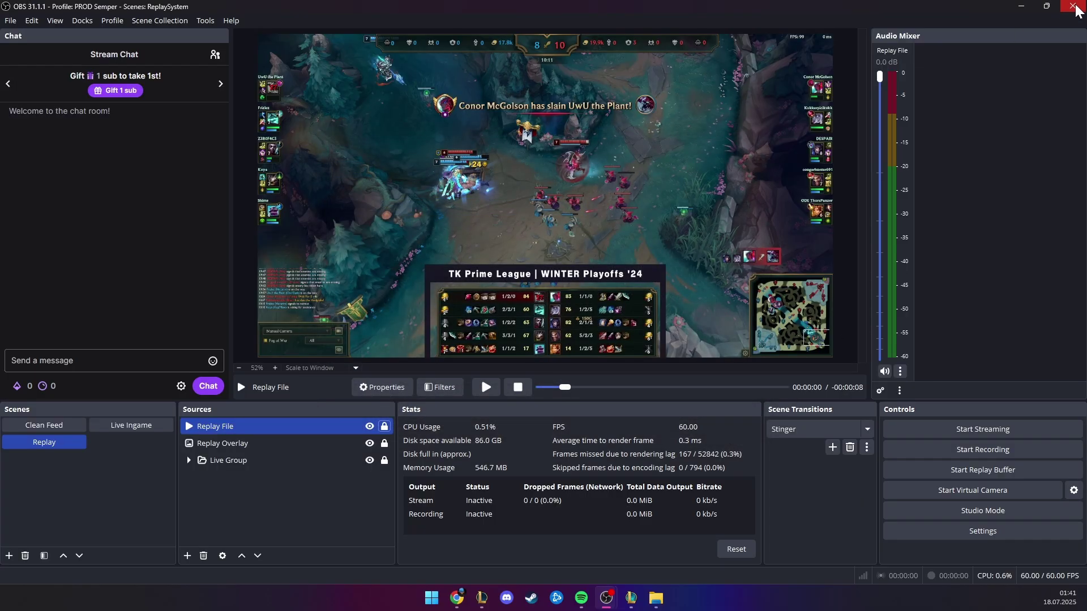
Check the instant-replay.lua script's media source and the local file path set in the Replay File source.
{"action": "left_click", "coordinate": [205, 21]}
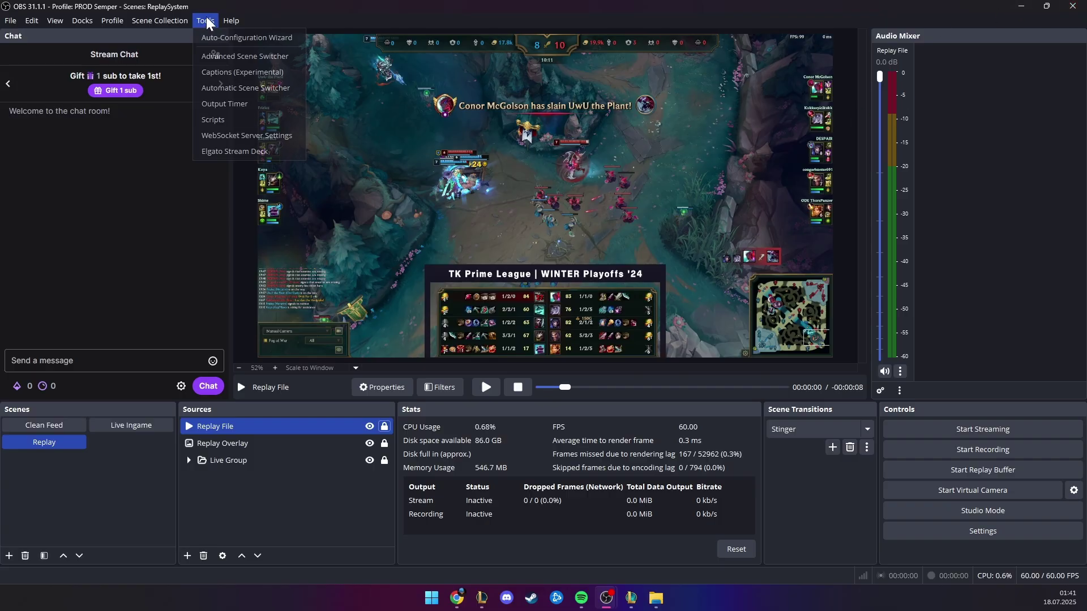
{"action": "left_click", "coordinate": [218, 120]}
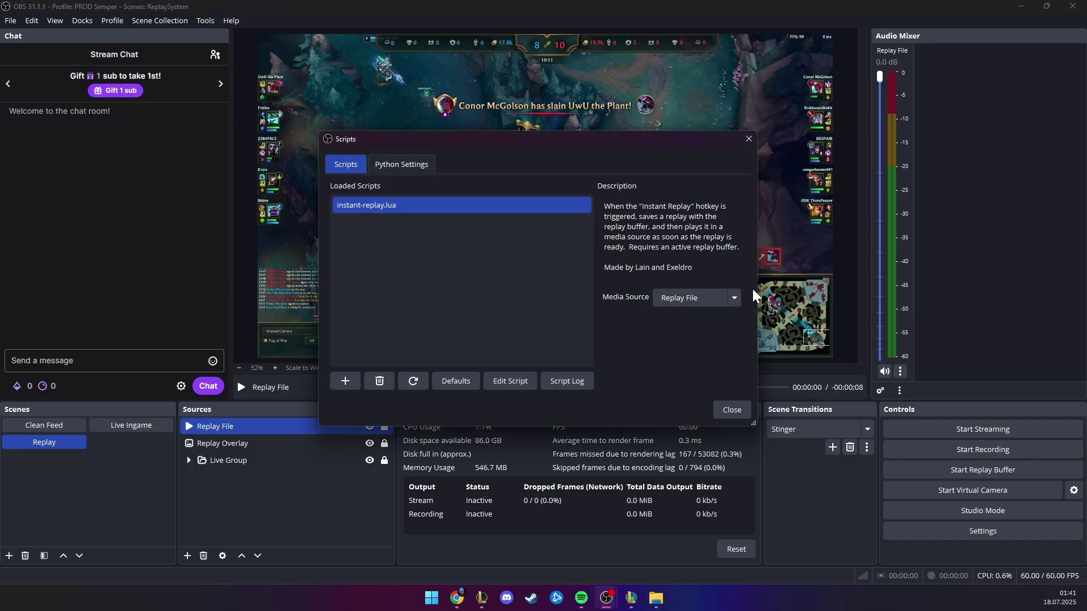
{"action": "left_click", "coordinate": [739, 412]}
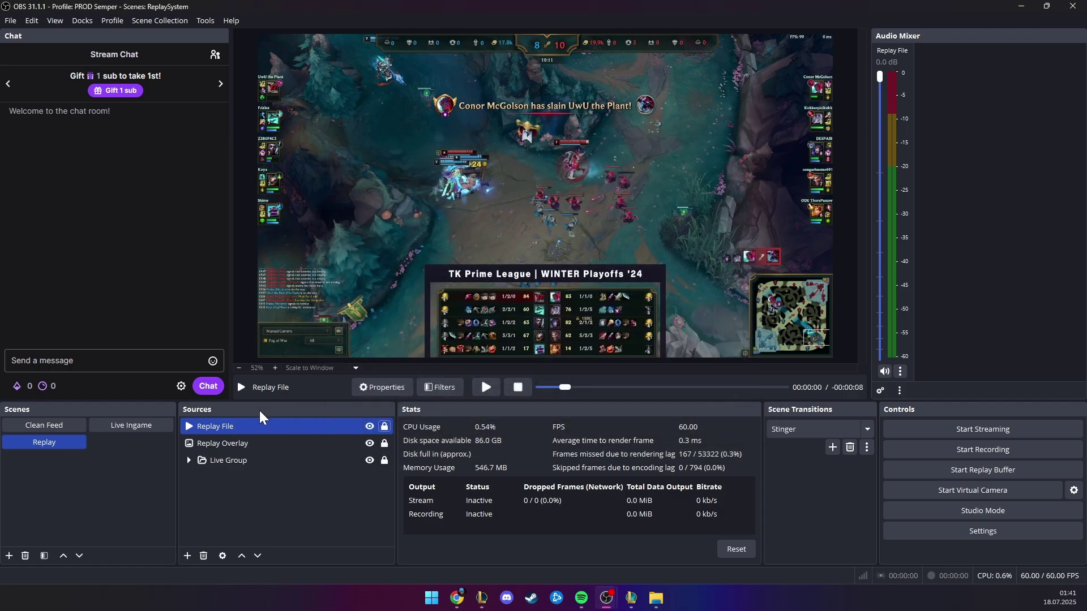
{"action": "left_click", "coordinate": [377, 388]}
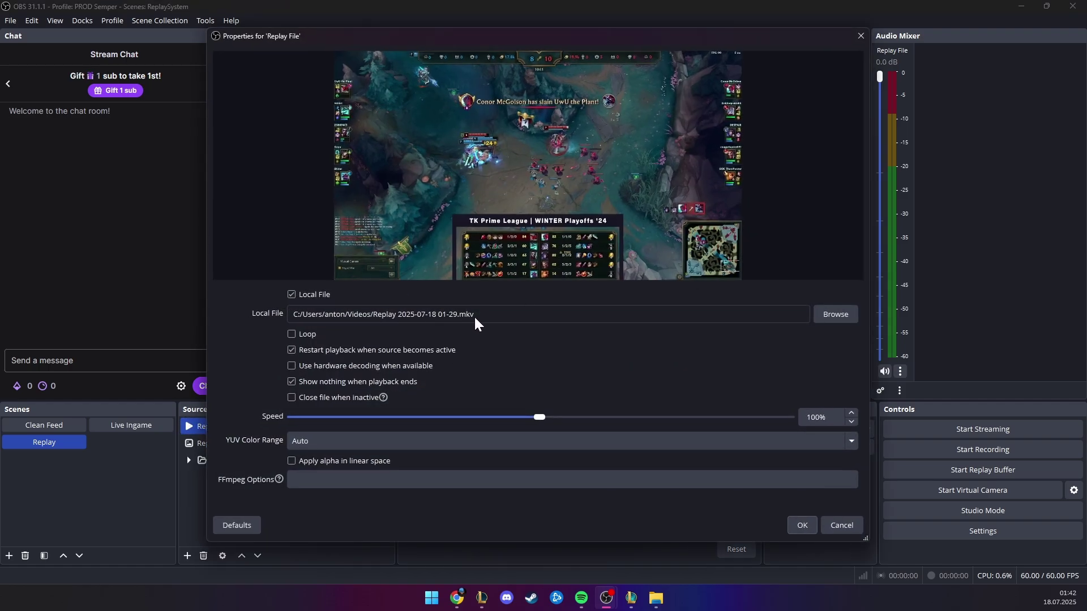
{"action": "left_click", "coordinate": [395, 315]}
{"action": "left_click", "coordinate": [842, 525]}
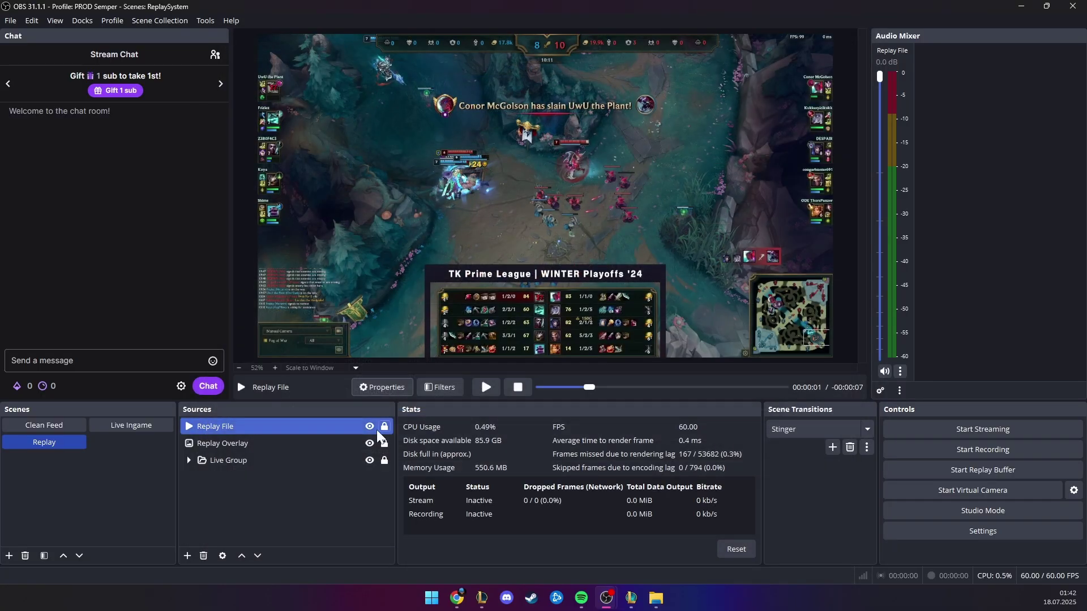
Move the Replay File source below Replay Overlay and Live Group, and check the overlay by hiding and showing it.
{"action": "left_click_drag", "start_coordinate": [348, 423], "coordinate": [270, 475]}
{"action": "left_click", "coordinate": [293, 488]}
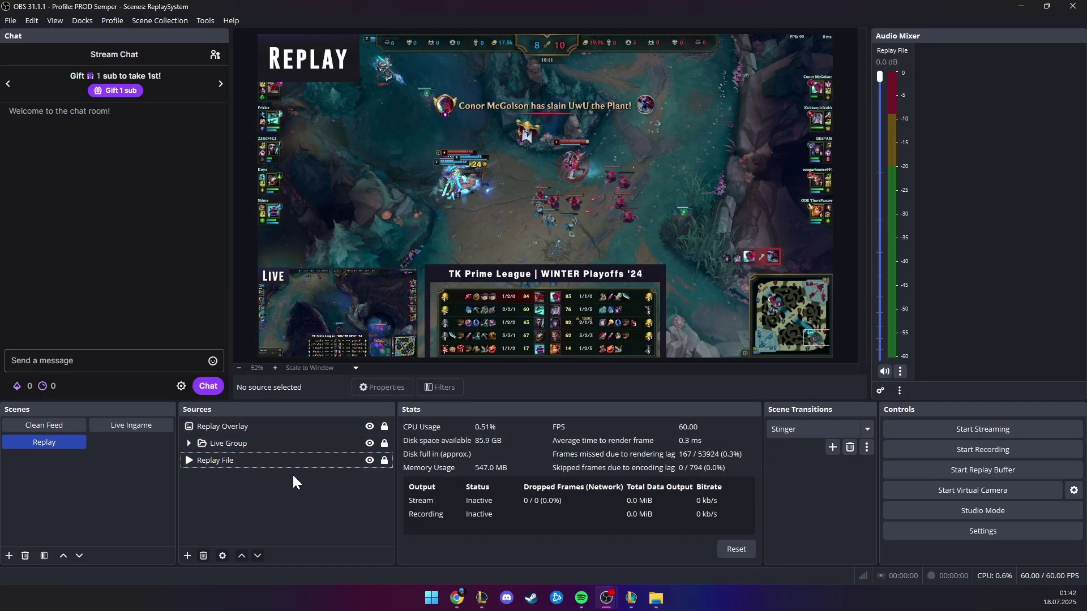
{"action": "left_click", "coordinate": [249, 428]}
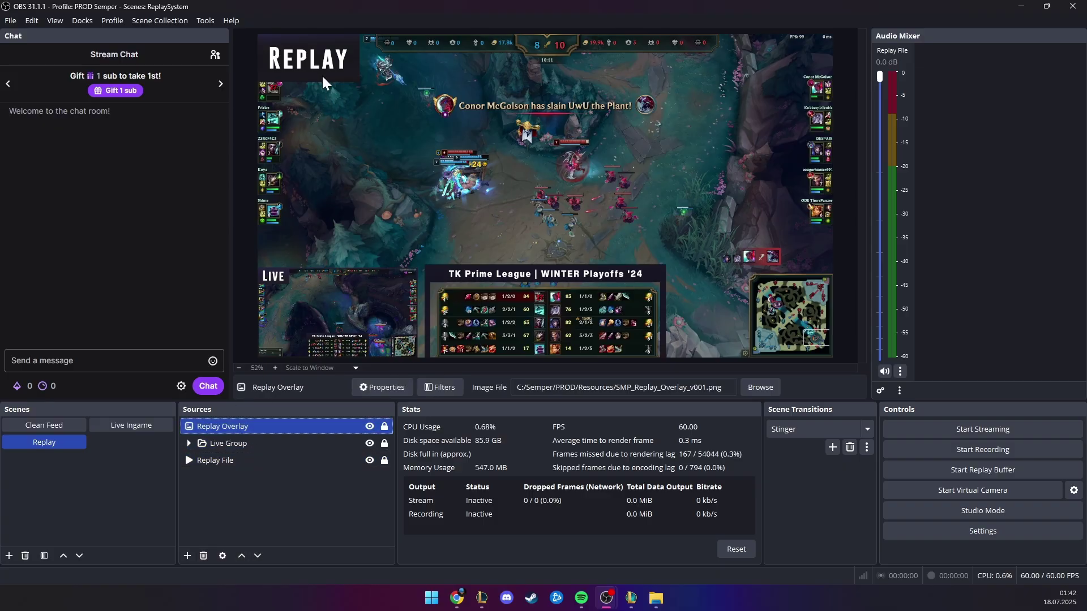
{"action": "left_click", "coordinate": [369, 427]}
{"action": "left_click", "coordinate": [369, 428]}
{"action": "left_click_drag", "start_coordinate": [258, 47], "coordinate": [348, 91]}
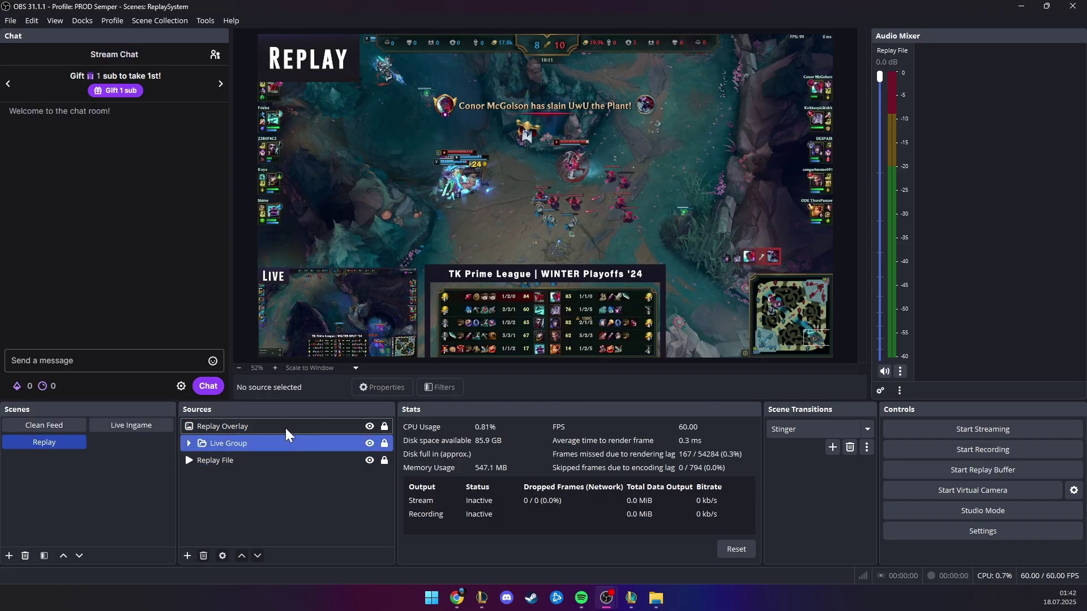
Import the Advanced Scene Switcher settings from adv-ss-PROD Semper Scenes-2025.01.15.22.07.33.txt in the OBS Backups folder.
{"action": "left_click", "coordinate": [204, 21]}
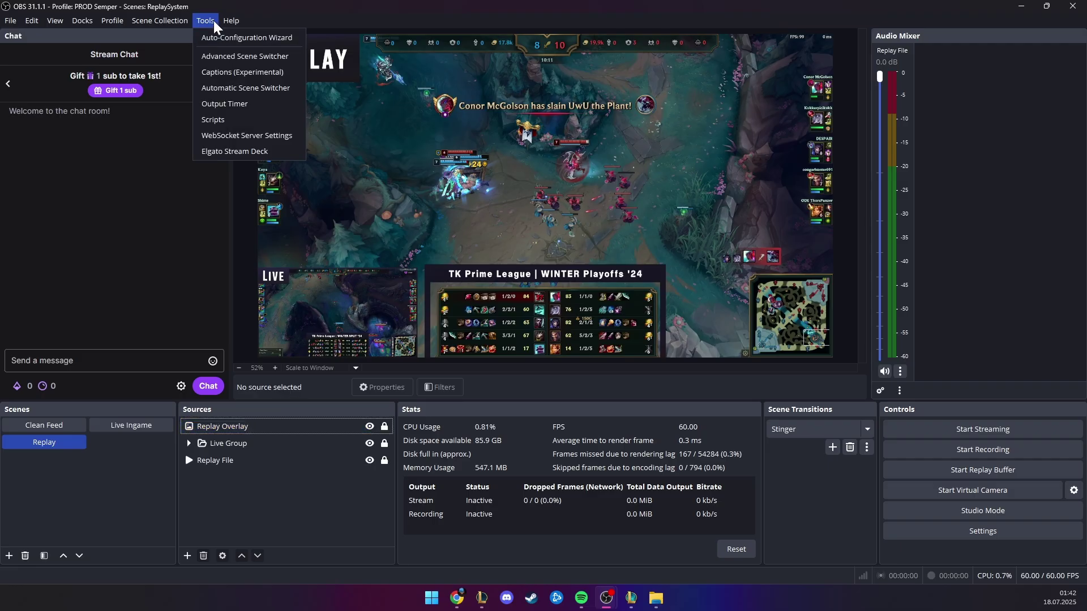
{"action": "left_click", "coordinate": [230, 56]}
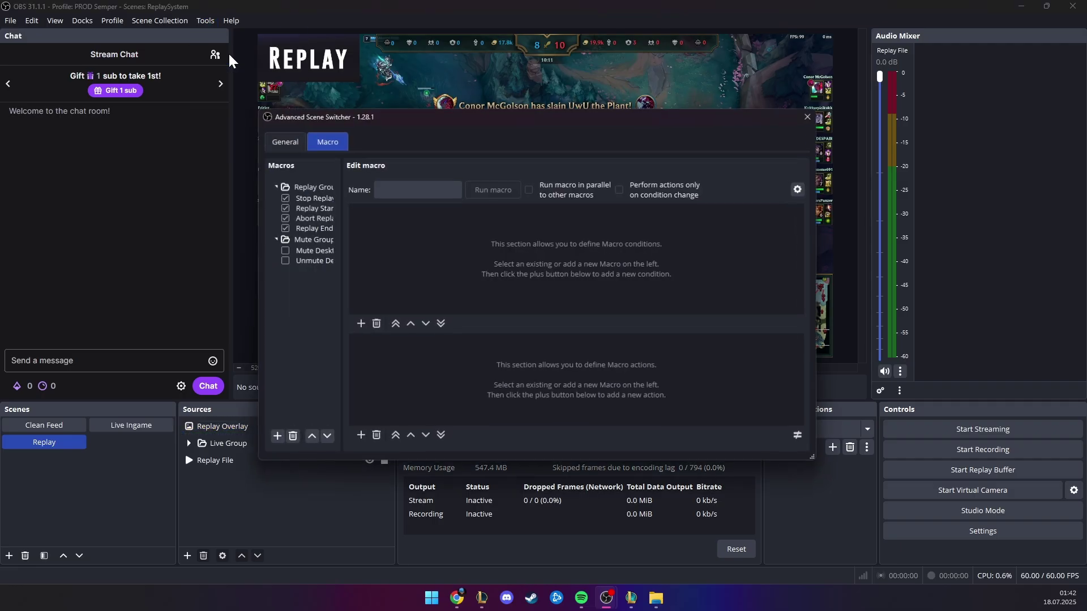
{"action": "left_click", "coordinate": [282, 140]}
{"action": "scroll", "coordinate": [798, 227], "scroll_direction": "down", "scroll_amount": 5}
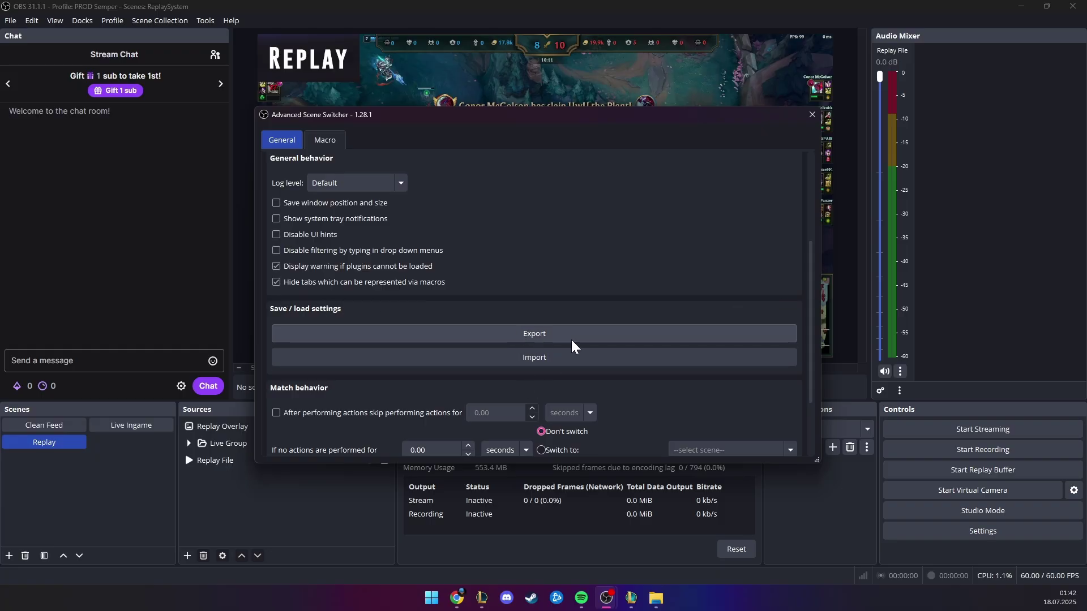
{"action": "left_click", "coordinate": [577, 361]}
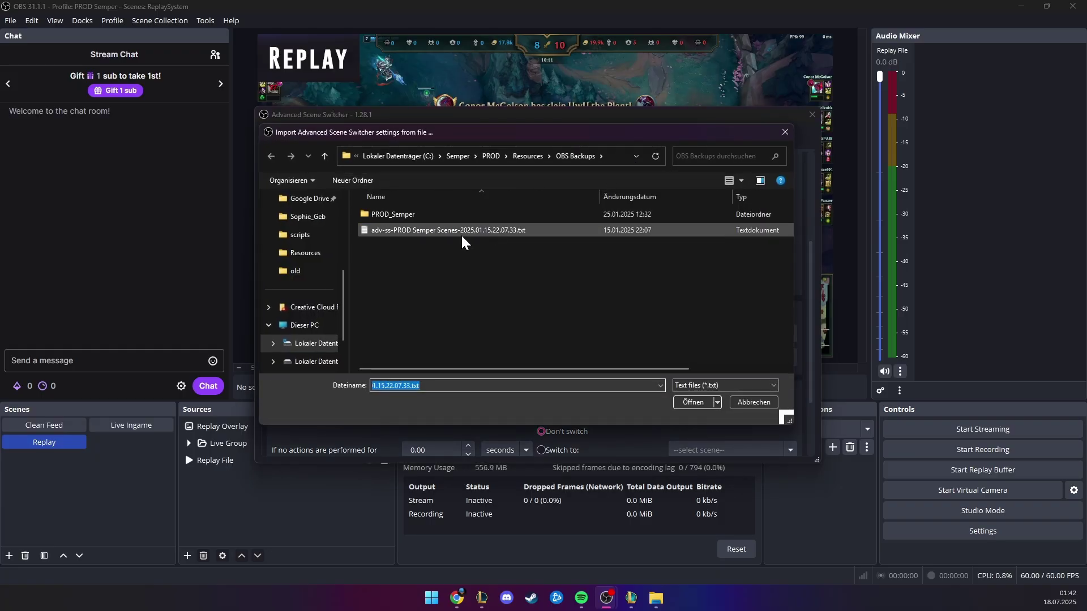
{"action": "left_click", "coordinate": [379, 235]}
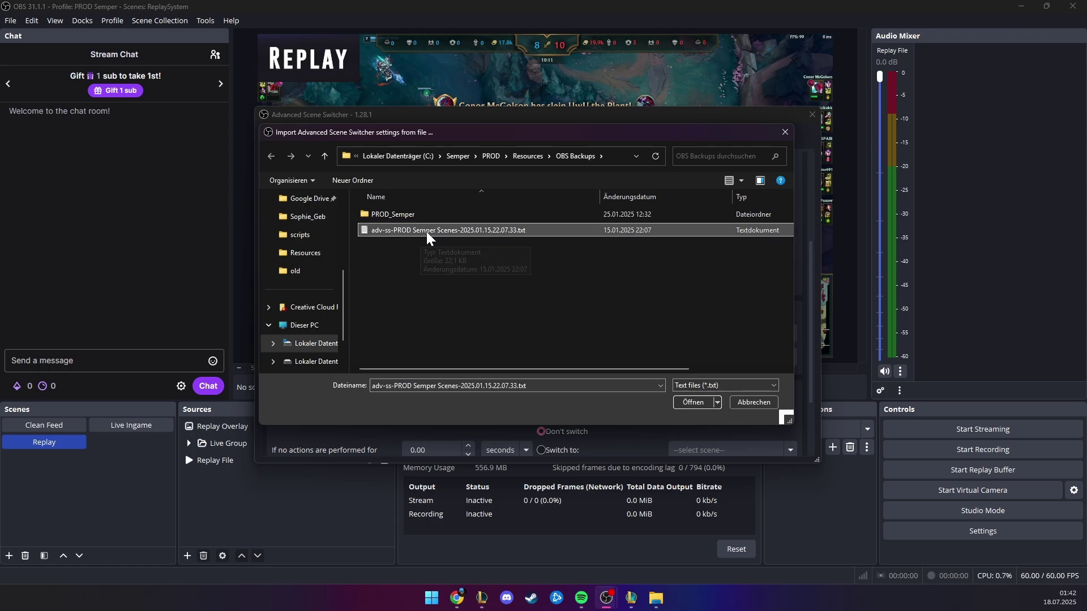
{"action": "left_click", "coordinate": [693, 403]}
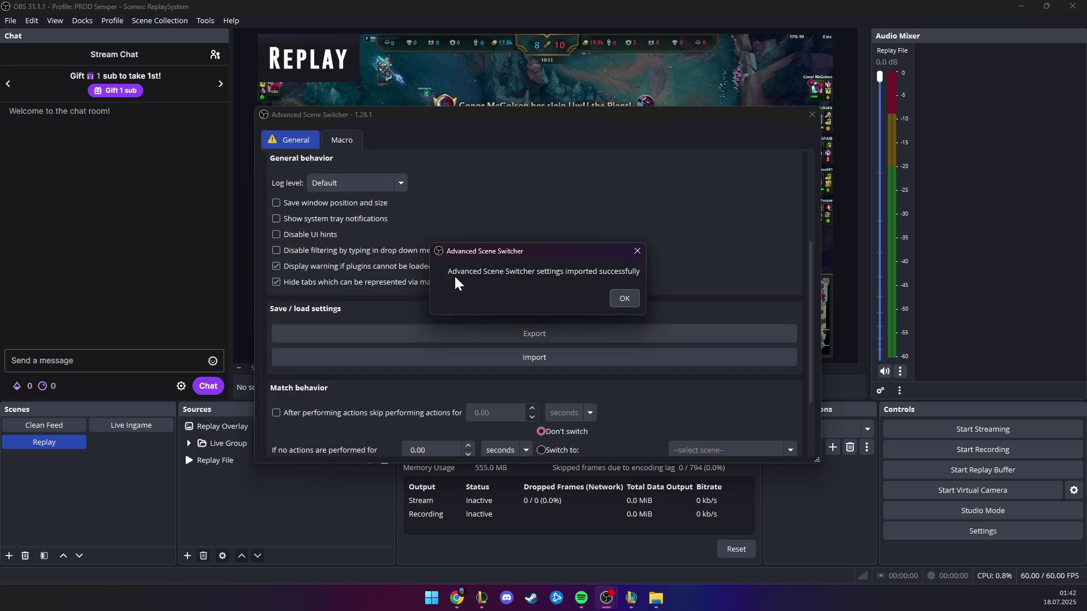
{"action": "left_click", "coordinate": [622, 298]}
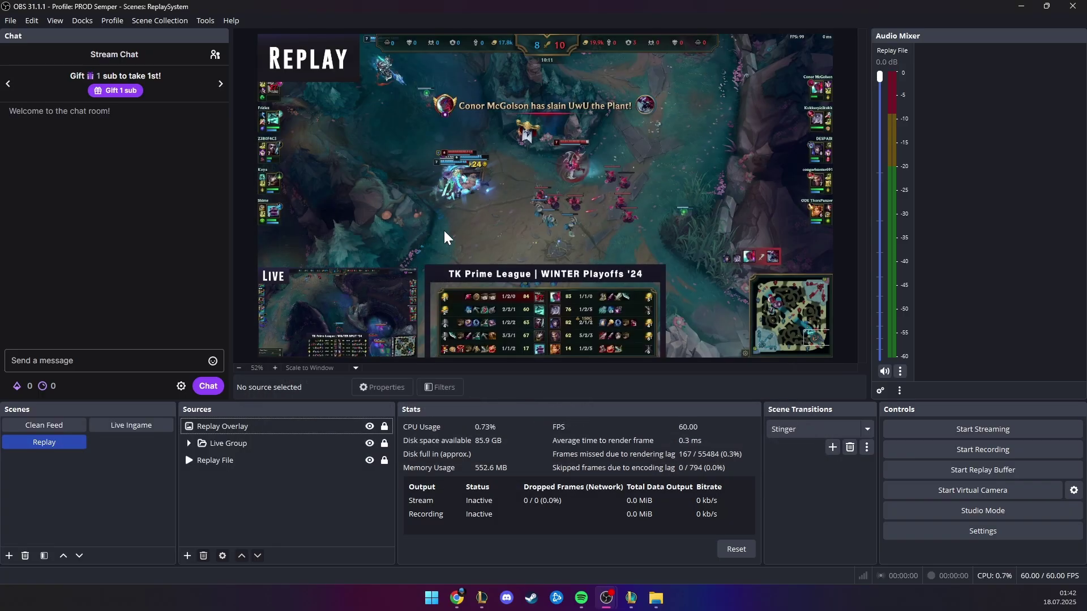
Disable both macros in the Mute Group of the Advanced Scene Switcher and collapse the group.
{"action": "left_click", "coordinate": [205, 20]}
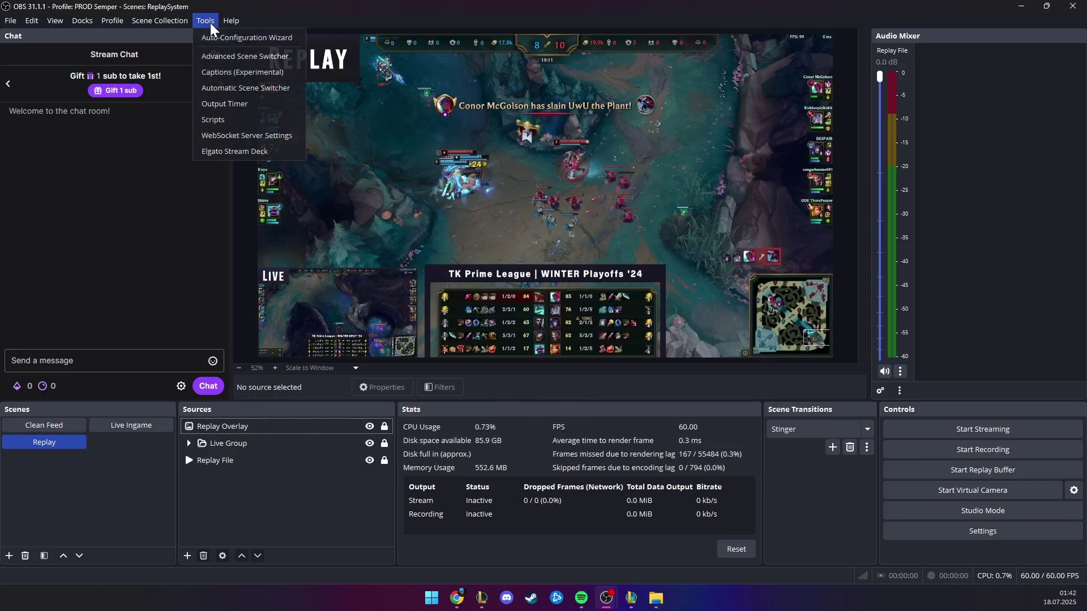
{"action": "left_click", "coordinate": [266, 57]}
{"action": "left_click", "coordinate": [341, 143]}
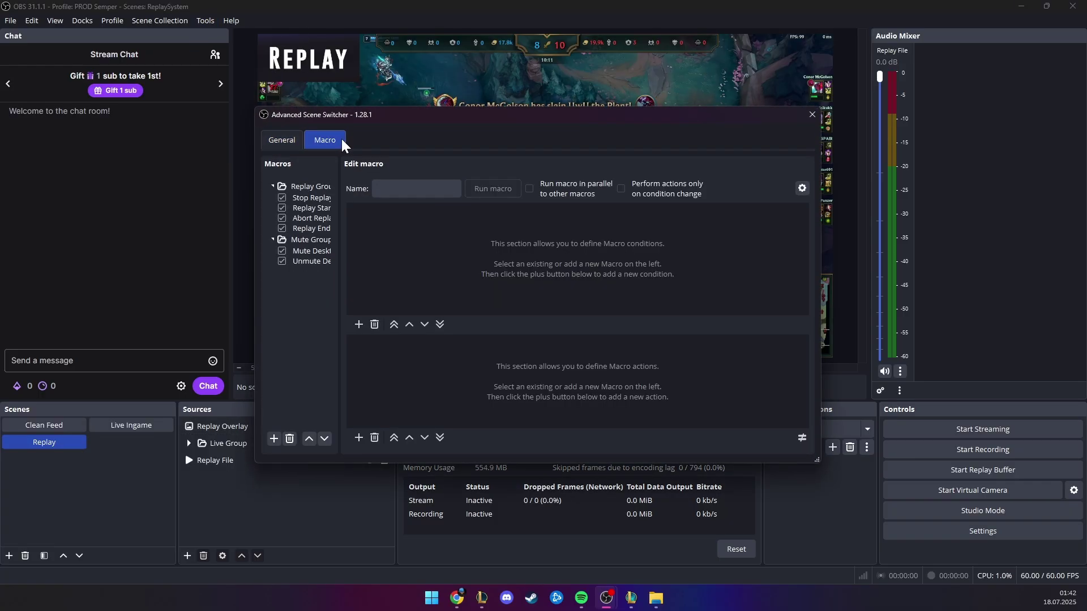
{"action": "left_click", "coordinate": [282, 250]}
{"action": "left_click", "coordinate": [282, 261]}
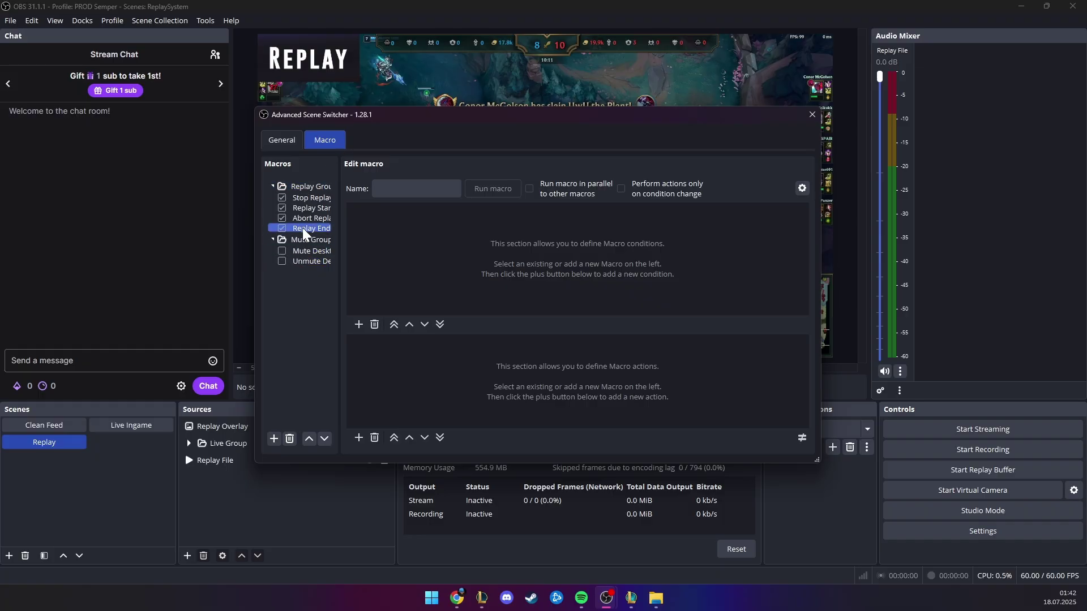
{"action": "left_click", "coordinate": [311, 263]}
{"action": "left_click", "coordinate": [276, 240]}
{"action": "left_click", "coordinate": [273, 240]}
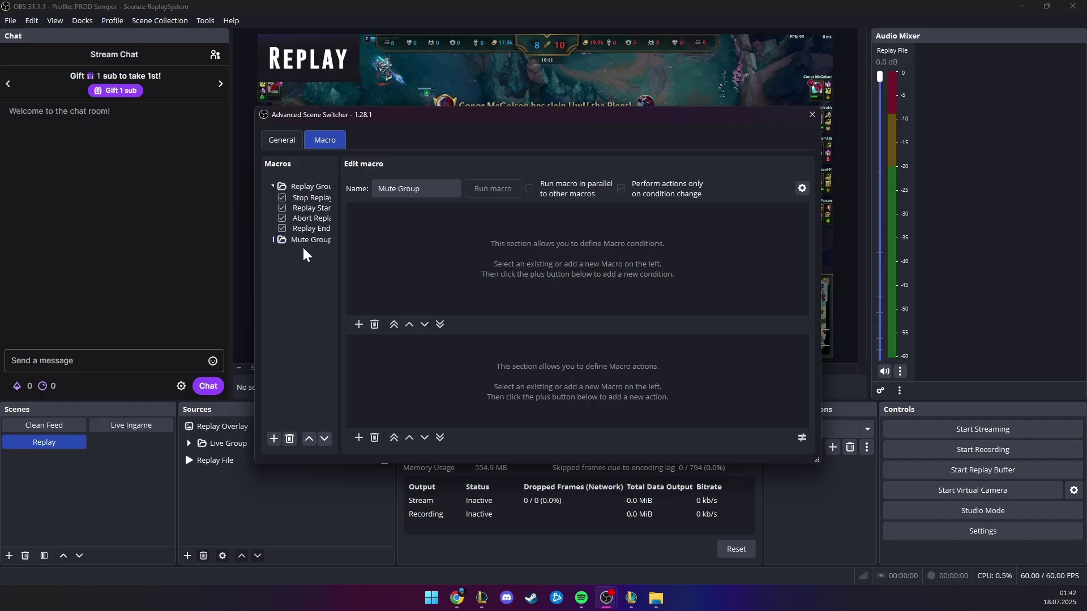
{"action": "left_click", "coordinate": [310, 199]}
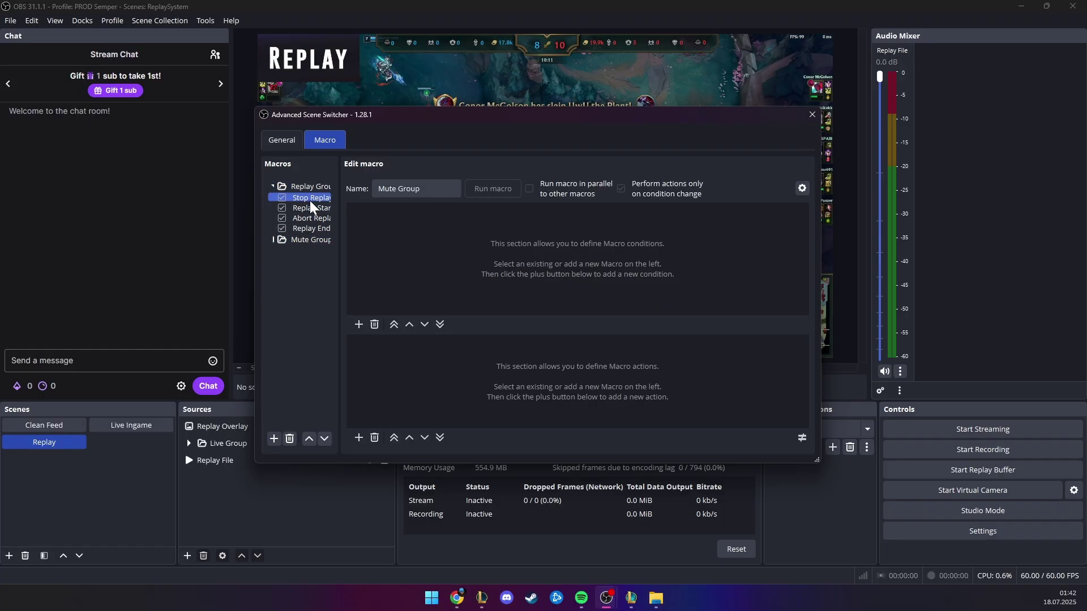
{"action": "left_click", "coordinate": [312, 199]}
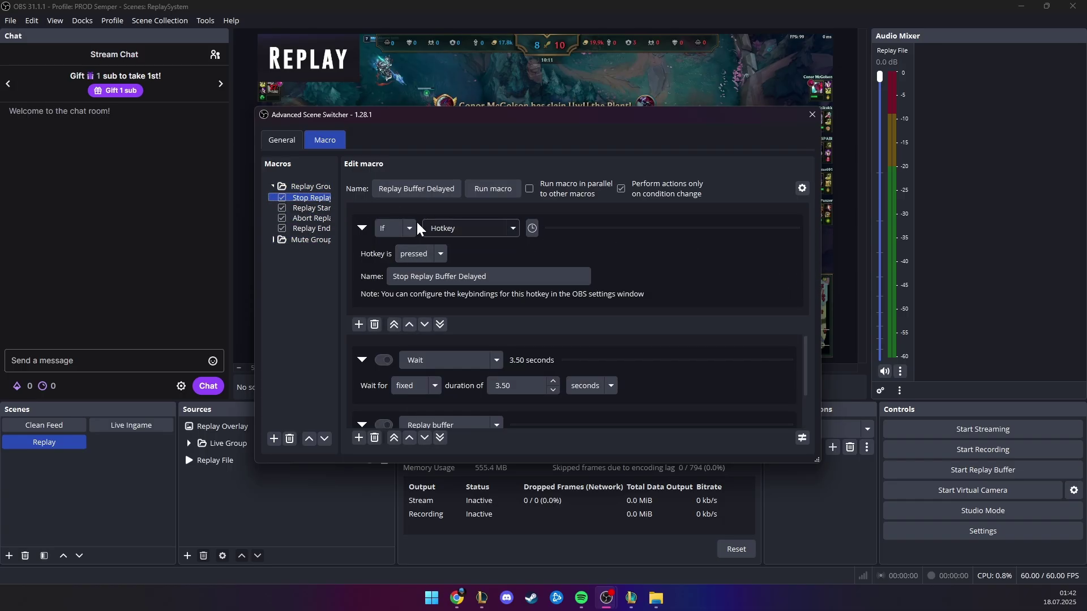
{"action": "left_click_drag", "start_coordinate": [586, 464], "coordinate": [586, 494]}
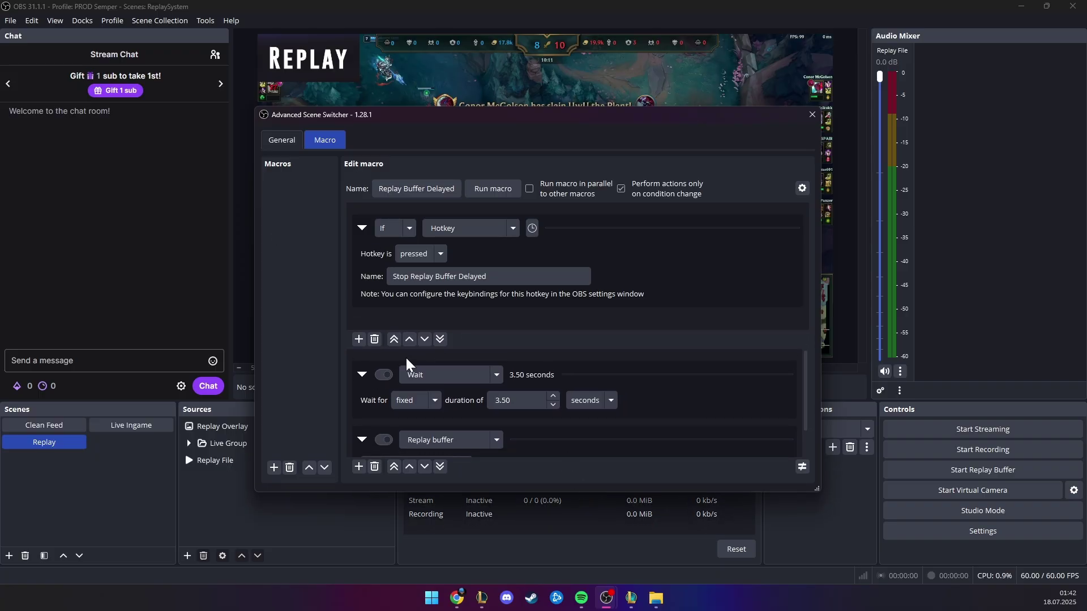
{"action": "mouse_move", "coordinate": [806, 390]}
{"action": "left_mouse_down"}
{"action": "mouse_move", "coordinate": [812, 425]}
{"action": "mouse_move", "coordinate": [813, 370]}
{"action": "left_mouse_up"}
{"action": "left_click", "coordinate": [294, 191]}
{"action": "left_click", "coordinate": [282, 139]}
{"action": "left_click", "coordinate": [325, 139]}
{"action": "left_click", "coordinate": [812, 114]}
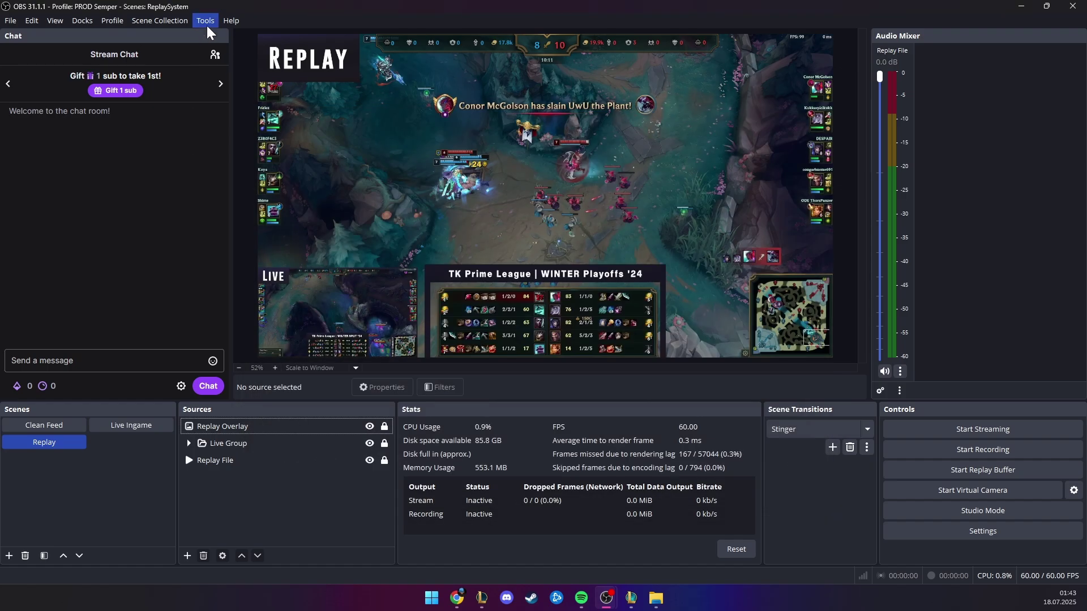
Reopen the Advanced Scene Switcher and examine the conditions and actions of the Stop Replay Buffer Delayed macro.
{"action": "left_click", "coordinate": [205, 20]}
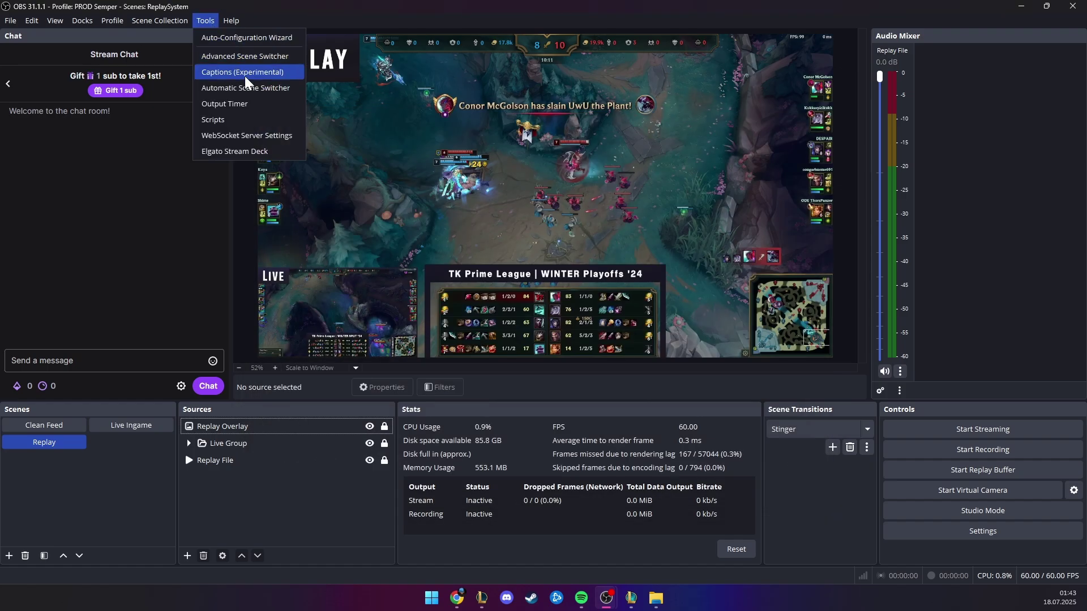
{"action": "left_click", "coordinate": [269, 59]}
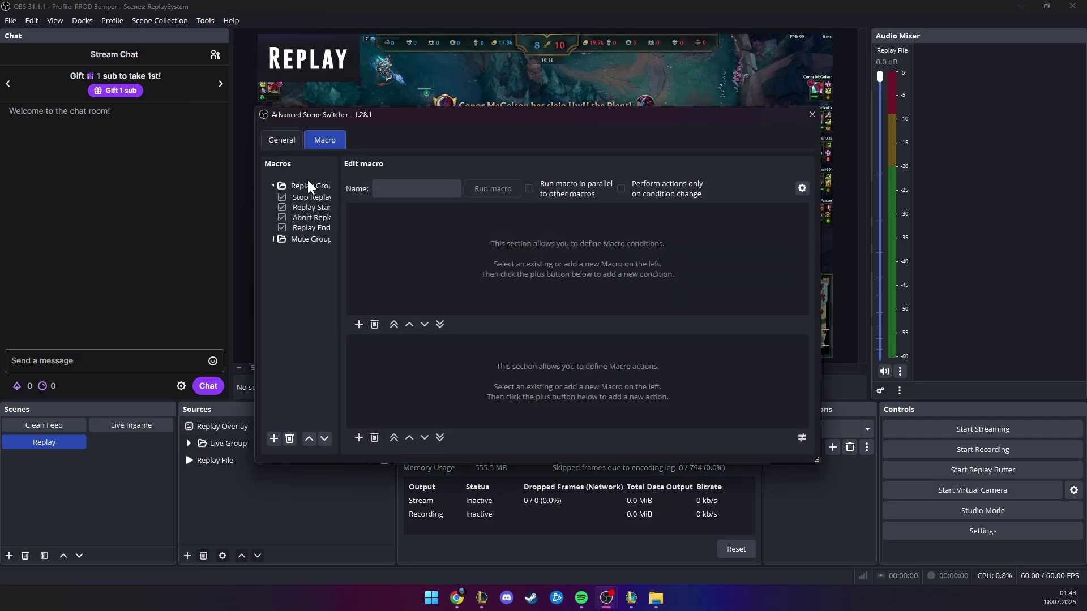
{"action": "left_click", "coordinate": [317, 197]}
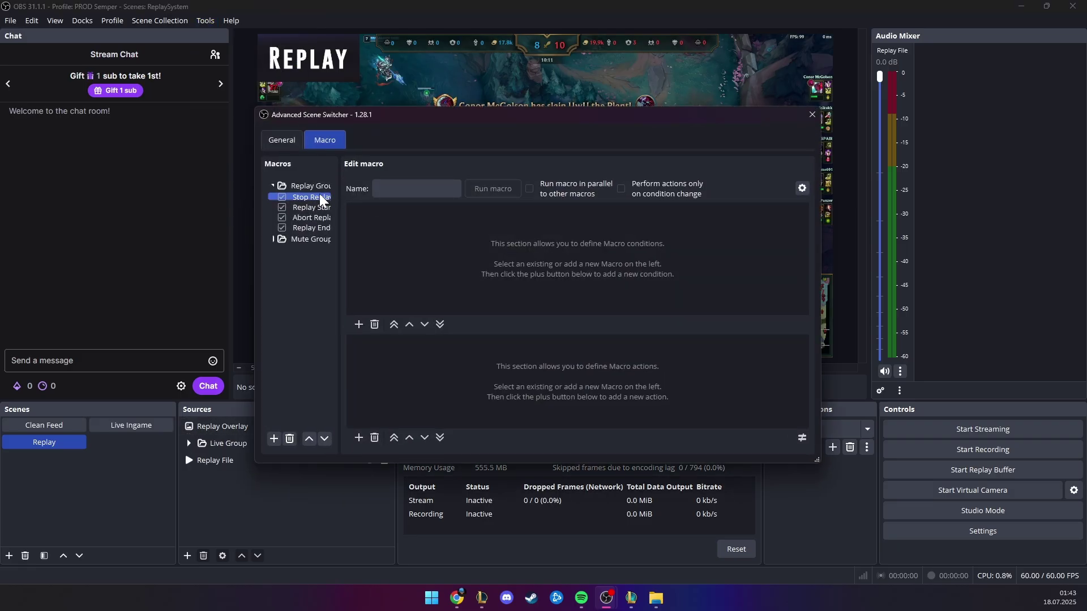
{"action": "left_click", "coordinate": [316, 198]}
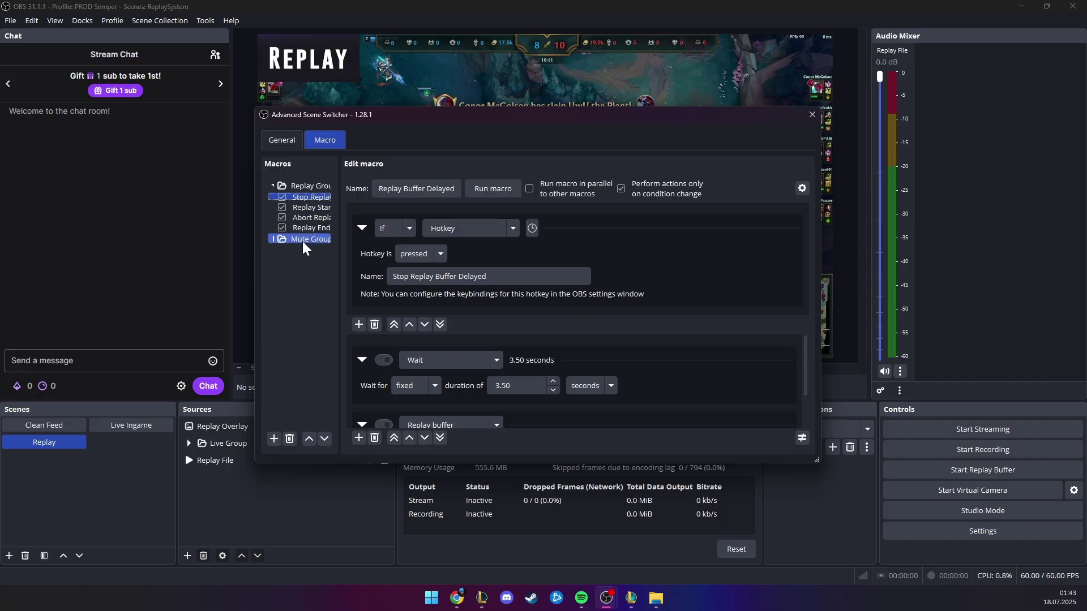
{"action": "scroll", "coordinate": [813, 417], "scroll_direction": "down", "scroll_amount": 1}
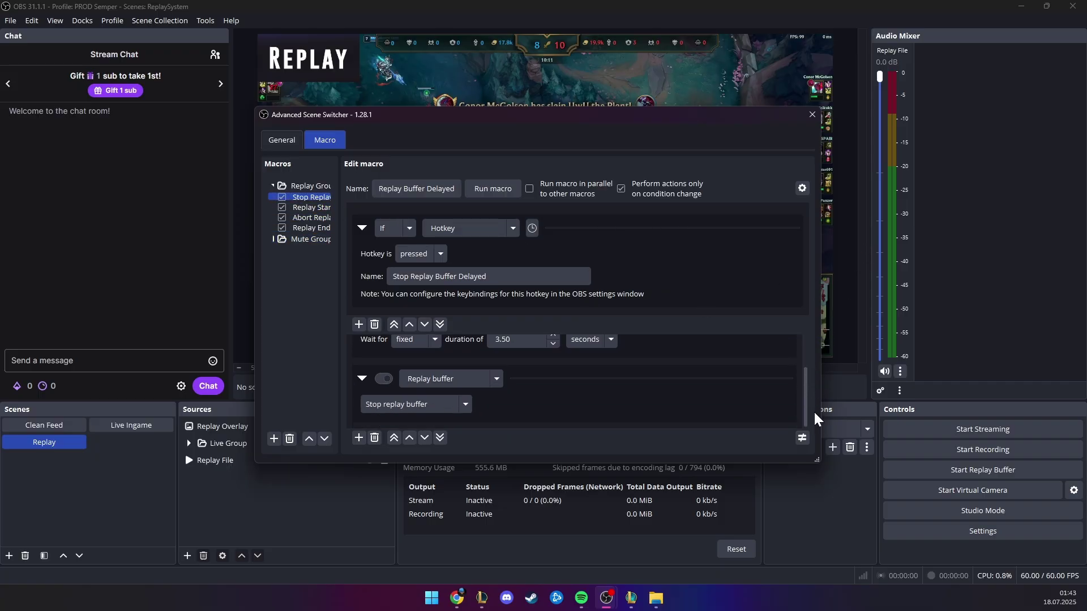
{"action": "scroll", "coordinate": [819, 405], "scroll_direction": "up", "scroll_amount": 1}
Examine the hotkey condition of the Replay Start macro and its hotkey name.
{"action": "left_click", "coordinate": [317, 208]}
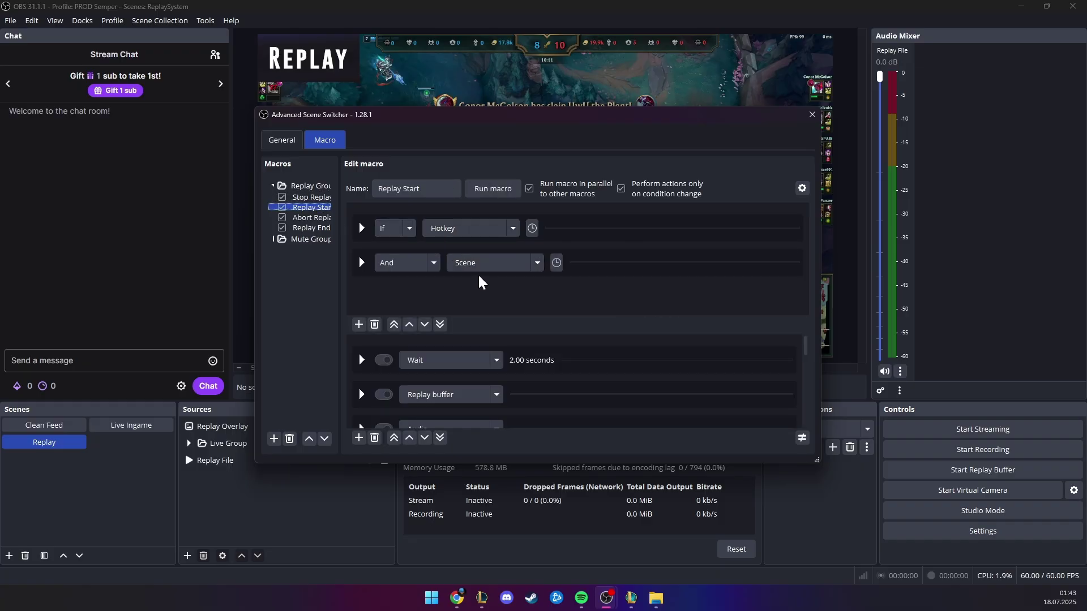
{"action": "left_click", "coordinate": [362, 228]}
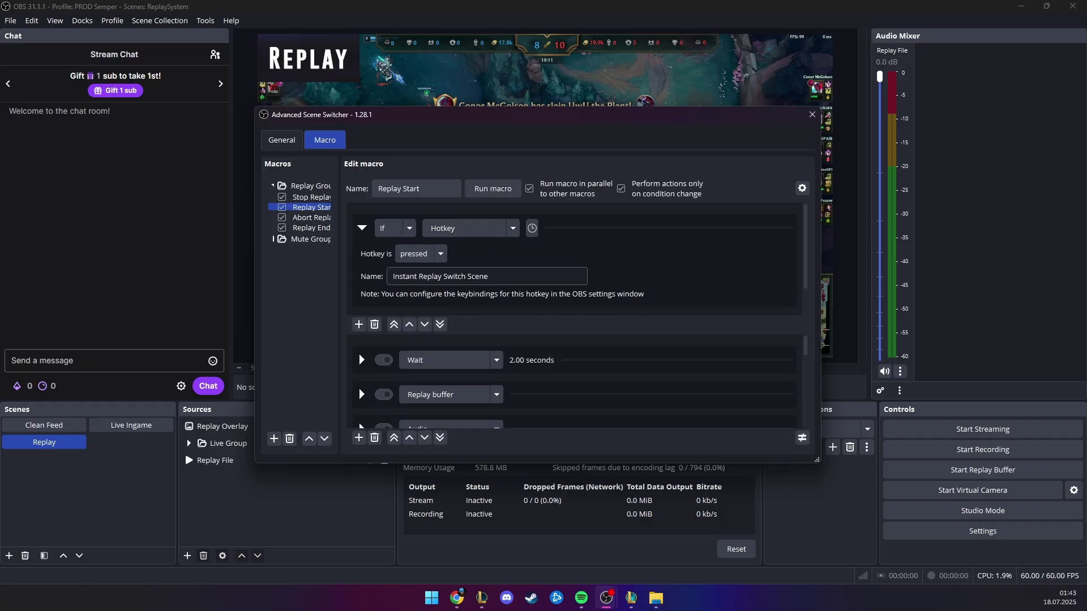
{"action": "left_click_drag", "start_coordinate": [490, 277], "coordinate": [391, 277]}
{"action": "left_click", "coordinate": [416, 277]}
{"action": "left_click_drag", "start_coordinate": [490, 276], "coordinate": [395, 277]}
{"action": "left_click", "coordinate": [403, 276]}
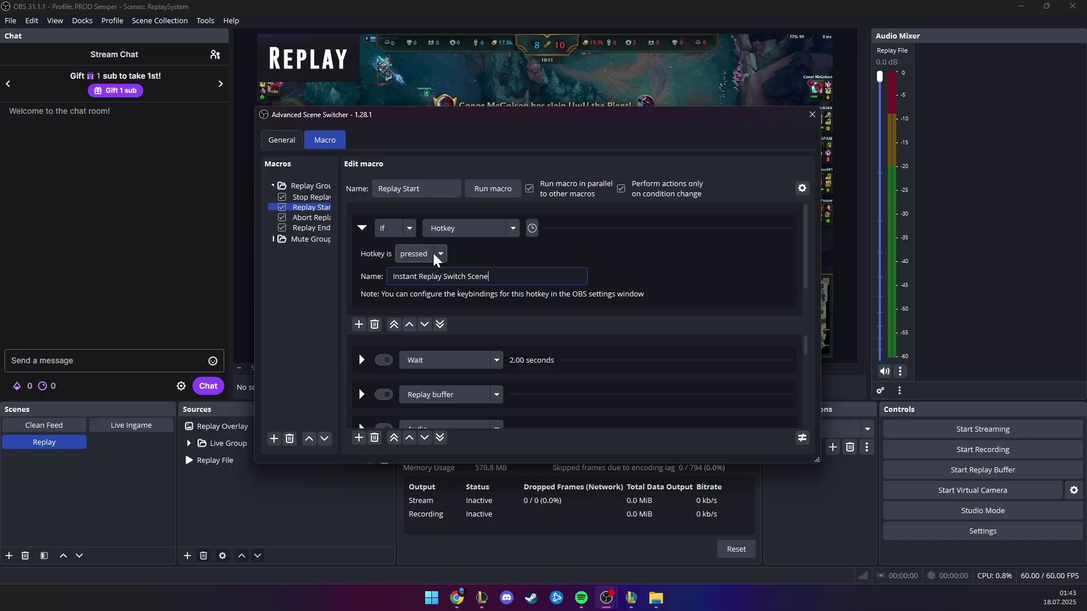
{"action": "left_click", "coordinate": [362, 229]}
Set the Replay Start macro's scene condition to require Live Ingame as the current scene.
{"action": "left_click", "coordinate": [361, 263]}
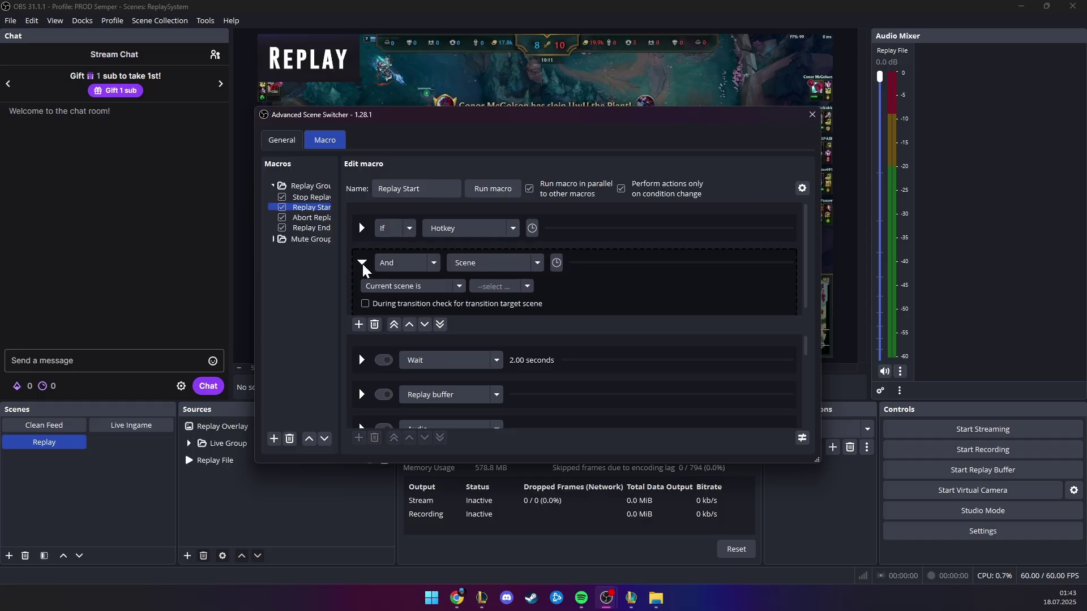
{"action": "left_click", "coordinate": [526, 289]}
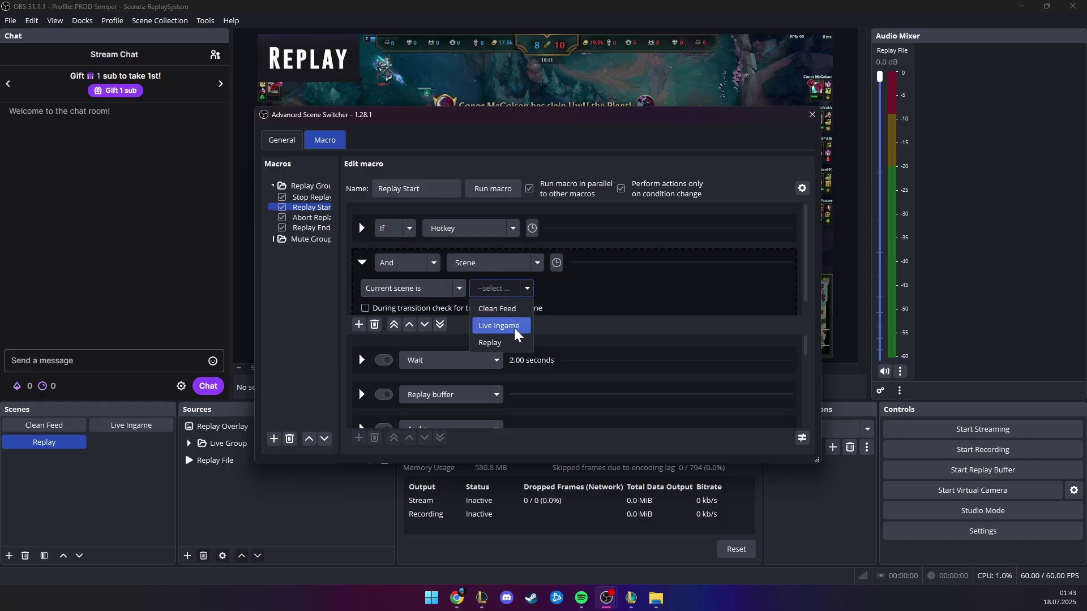
{"action": "left_click", "coordinate": [499, 326]}
{"action": "left_click", "coordinate": [361, 262]}
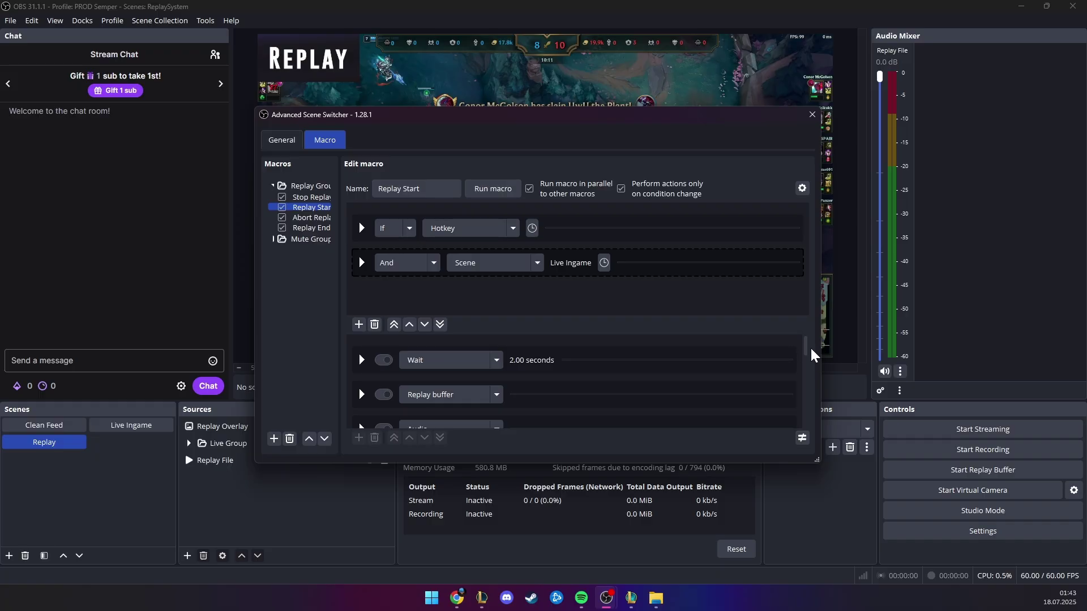
Examine the Replay Start macro's actions and the source selection of its first Audio volume action.
{"action": "scroll", "coordinate": [808, 351], "scroll_direction": "down", "scroll_amount": 1}
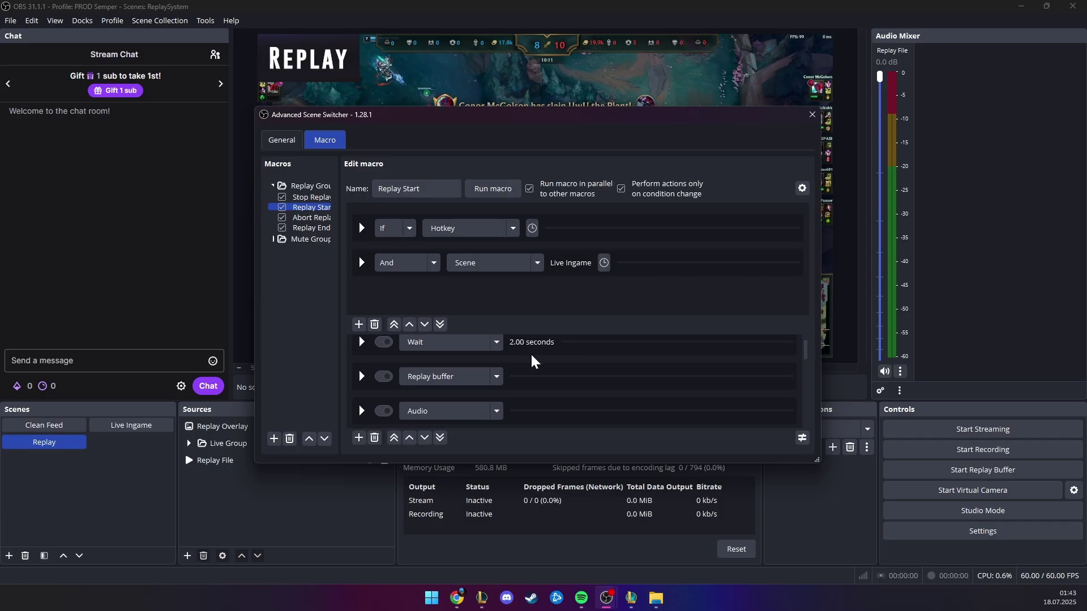
{"action": "scroll", "coordinate": [804, 358], "scroll_direction": "down", "scroll_amount": 1}
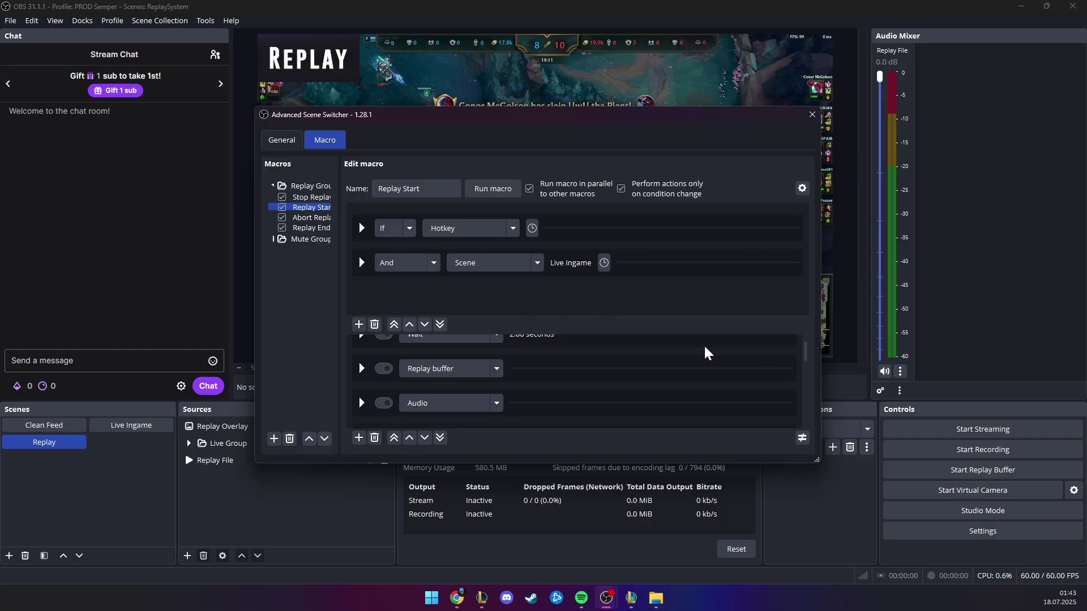
{"action": "scroll", "coordinate": [808, 350], "scroll_direction": "down", "scroll_amount": 3}
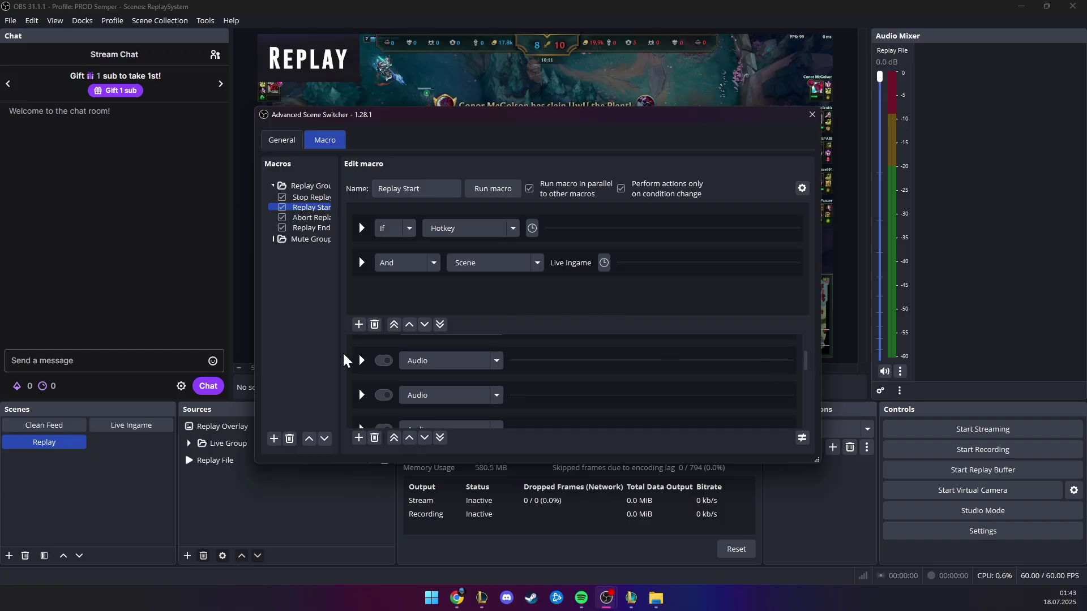
{"action": "left_click", "coordinate": [362, 361]}
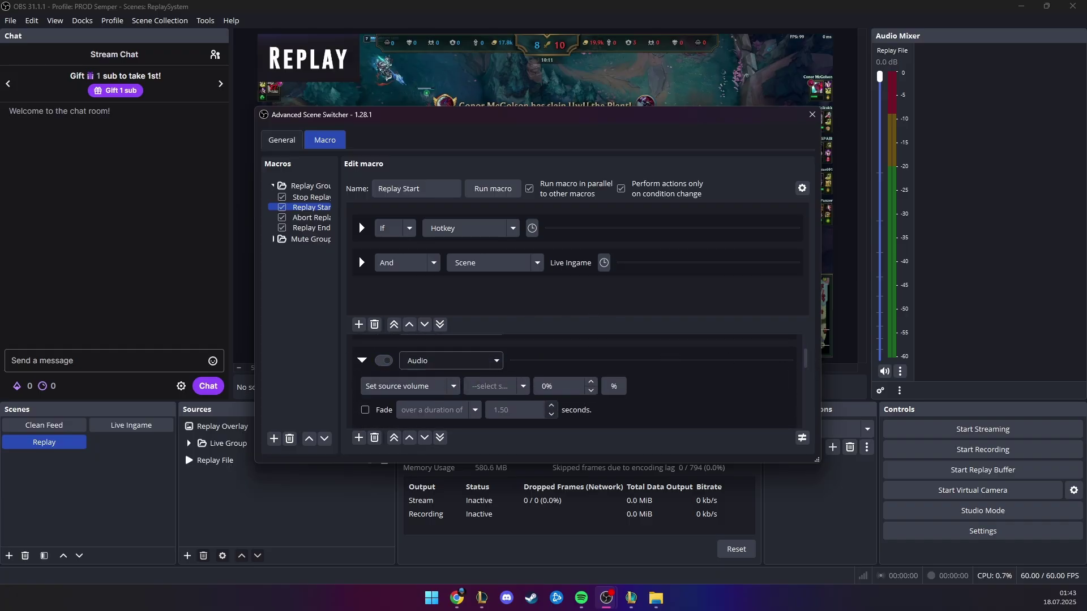
{"action": "left_click", "coordinate": [521, 383]}
{"action": "left_click", "coordinate": [553, 408]}
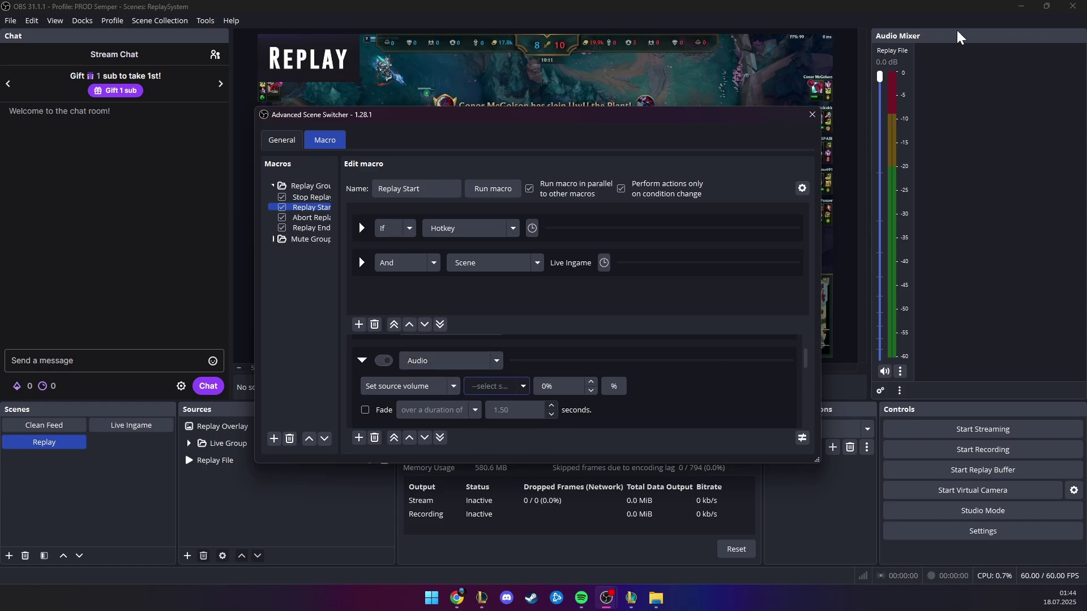
{"action": "left_click", "coordinate": [523, 388]}
{"action": "left_click", "coordinate": [515, 388]}
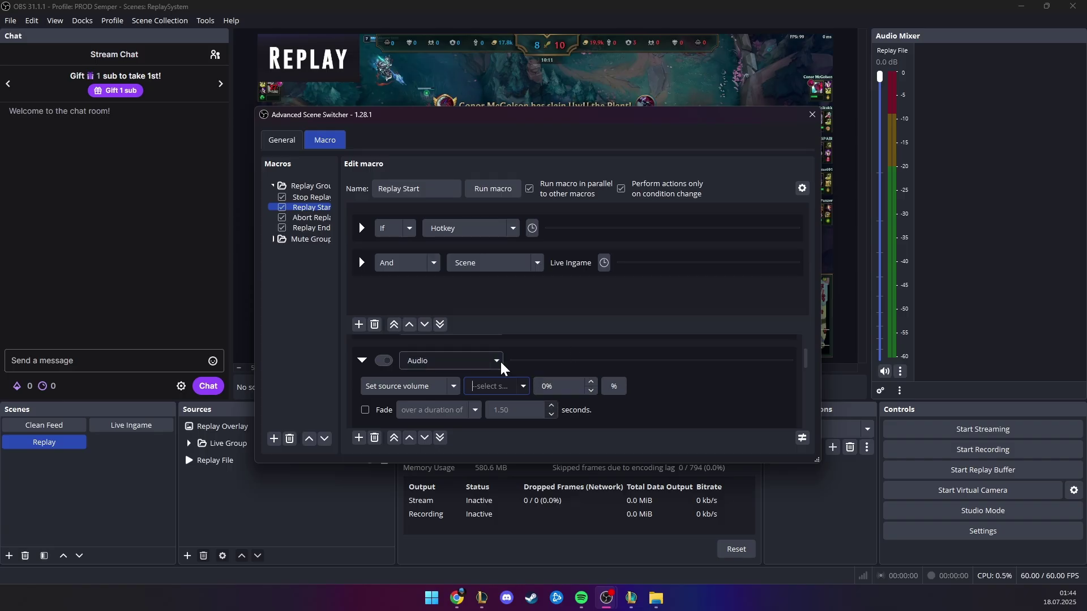
Set the Replay Start macro's Switch scene action to go to the Replay scene using the Stinger transition.
{"action": "left_click_drag", "start_coordinate": [806, 363], "coordinate": [805, 392]}
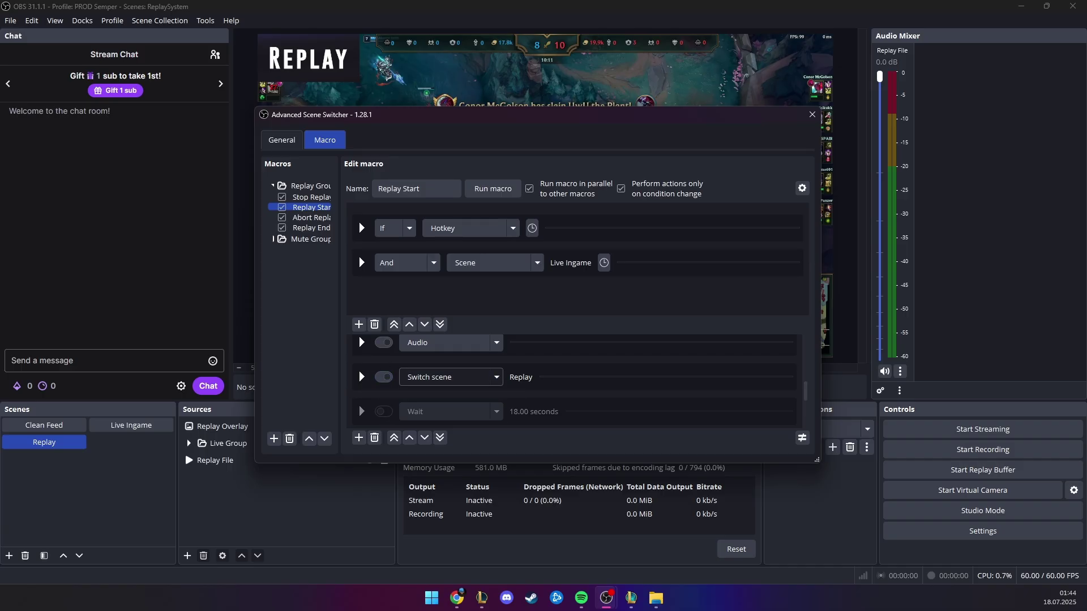
{"action": "left_click", "coordinate": [362, 377]}
{"action": "left_click_drag", "start_coordinate": [804, 381], "coordinate": [799, 386]}
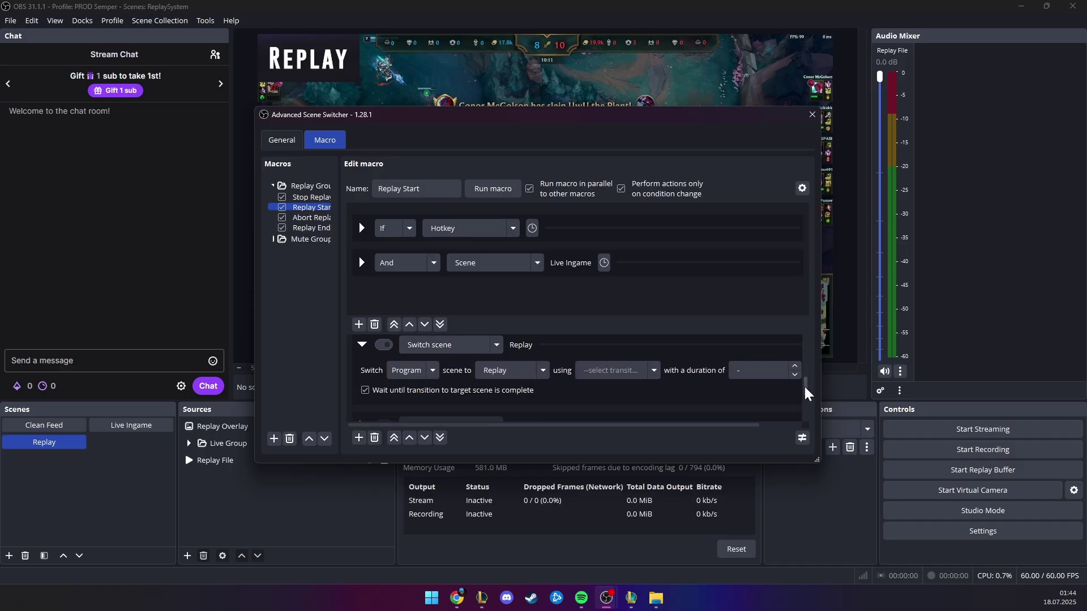
{"action": "left_click", "coordinate": [536, 373]}
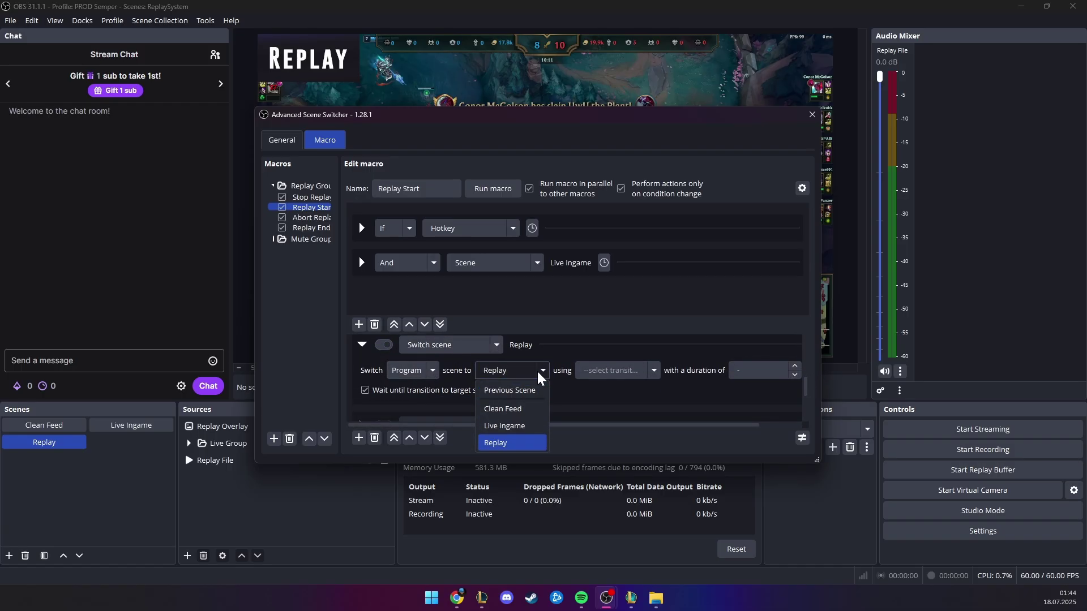
{"action": "left_click", "coordinate": [513, 439]}
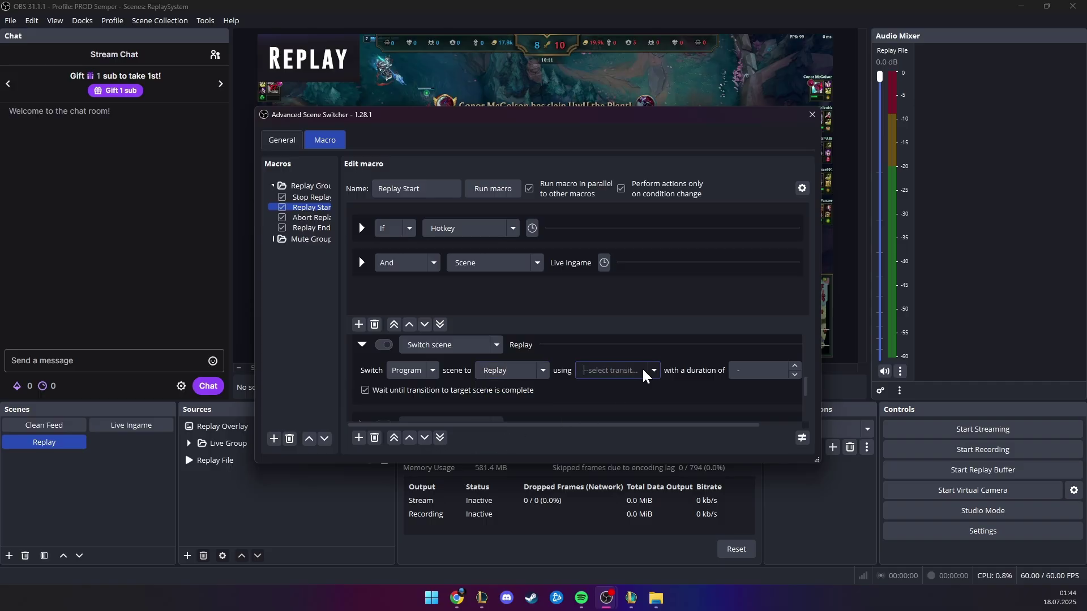
{"action": "left_click", "coordinate": [649, 370]}
{"action": "left_click", "coordinate": [604, 441]}
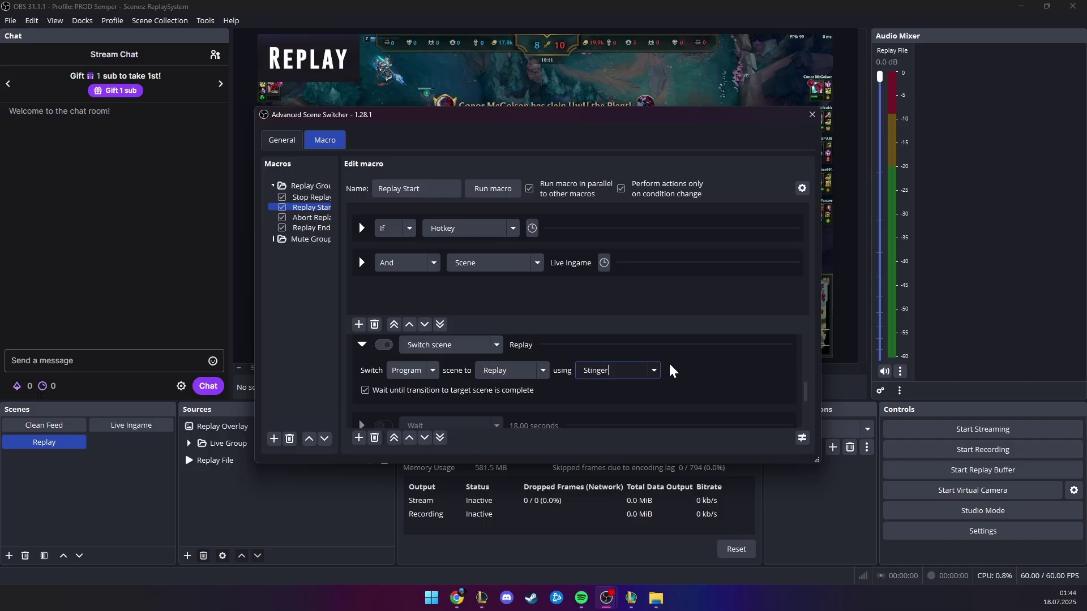
{"action": "scroll", "coordinate": [803, 383], "scroll_direction": "down", "scroll_amount": 3}
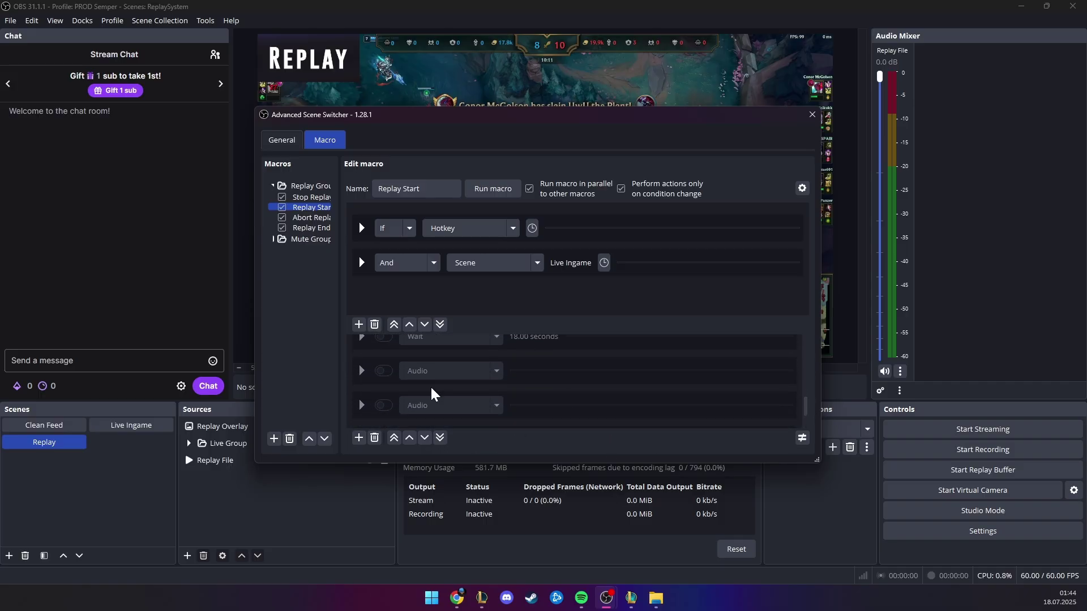
Examine the Abort Replay macro's action list and the details of its hotkey and scene conditions.
{"action": "left_click", "coordinate": [317, 219]}
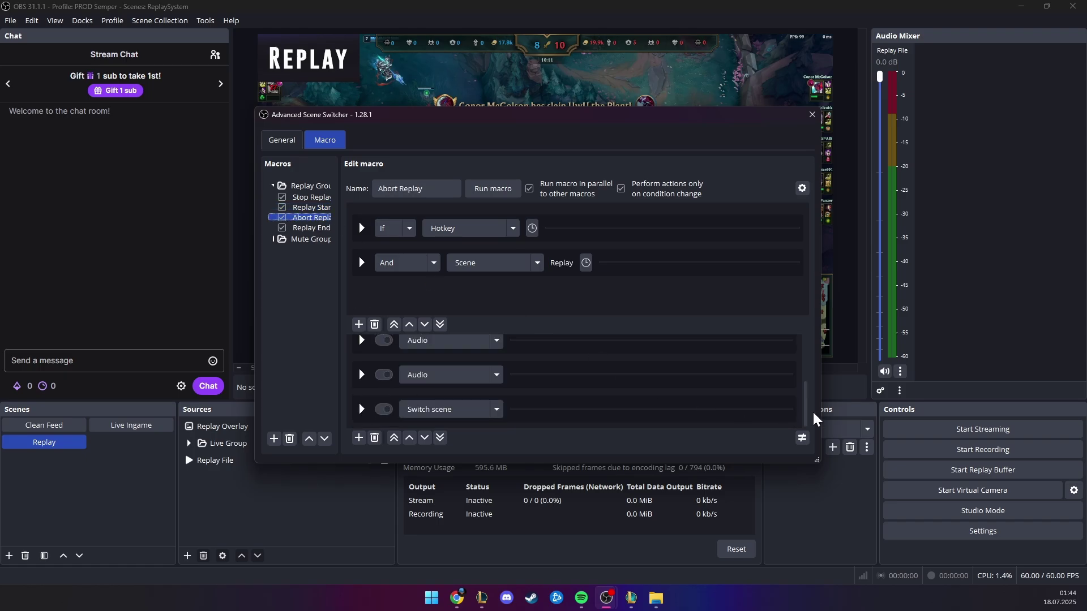
{"action": "scroll", "coordinate": [810, 413], "scroll_direction": "up", "scroll_amount": 3}
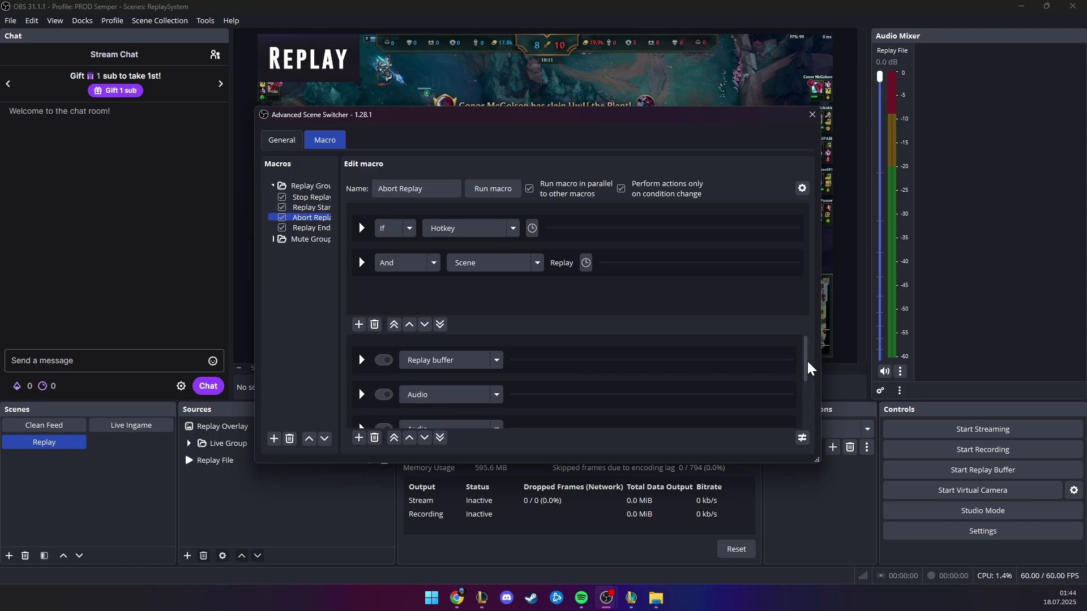
{"action": "scroll", "coordinate": [783, 390], "scroll_direction": "down", "scroll_amount": 1}
{"action": "scroll", "coordinate": [805, 390], "scroll_direction": "down", "scroll_amount": 1}
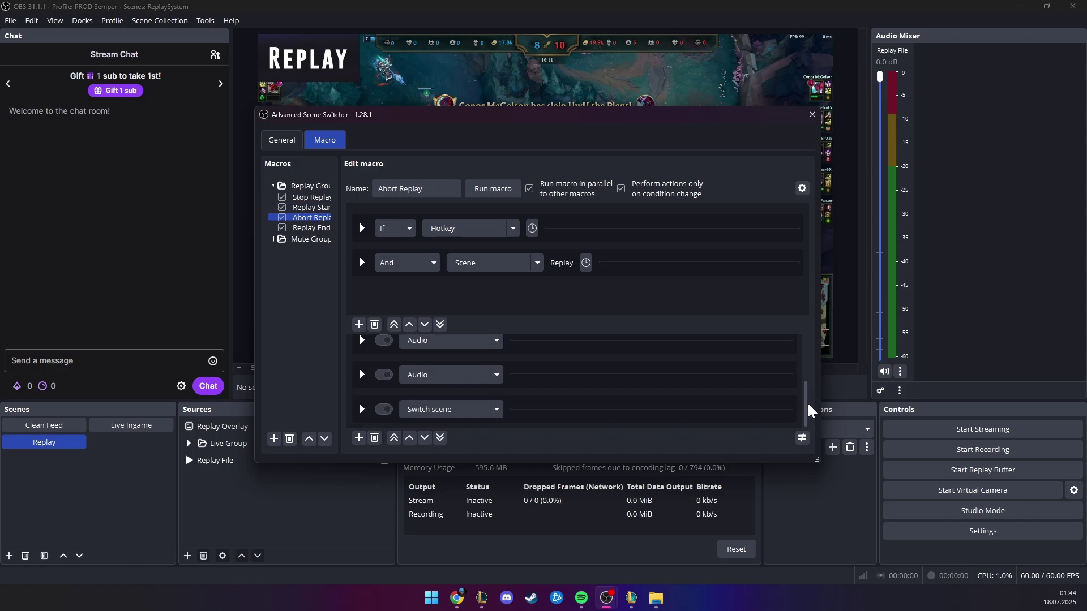
{"action": "left_click", "coordinate": [374, 229]}
{"action": "left_click", "coordinate": [368, 228]}
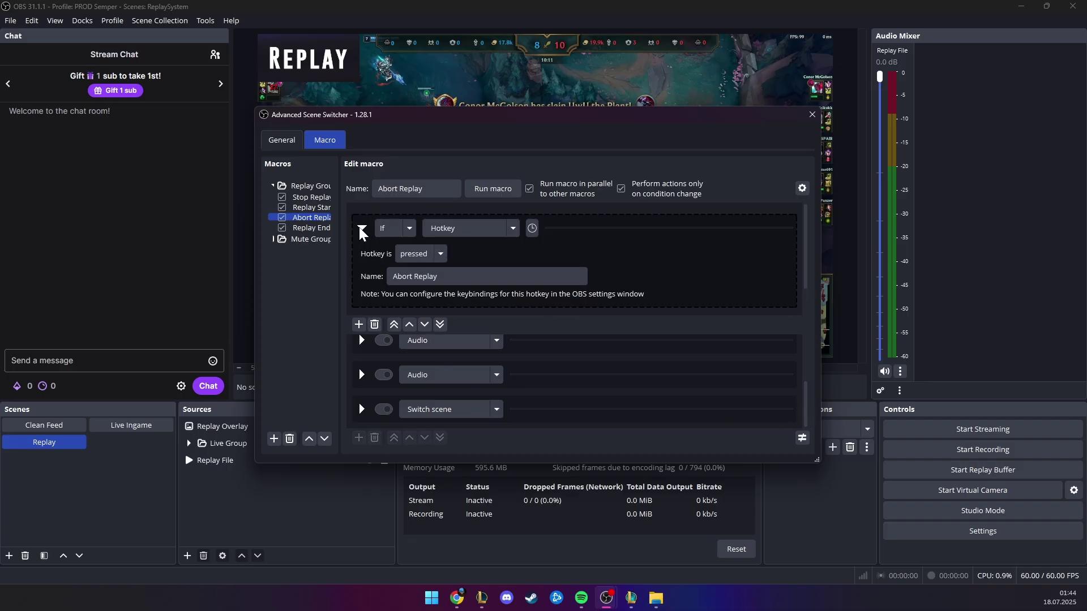
{"action": "left_click", "coordinate": [363, 227]}
{"action": "left_click", "coordinate": [363, 277]}
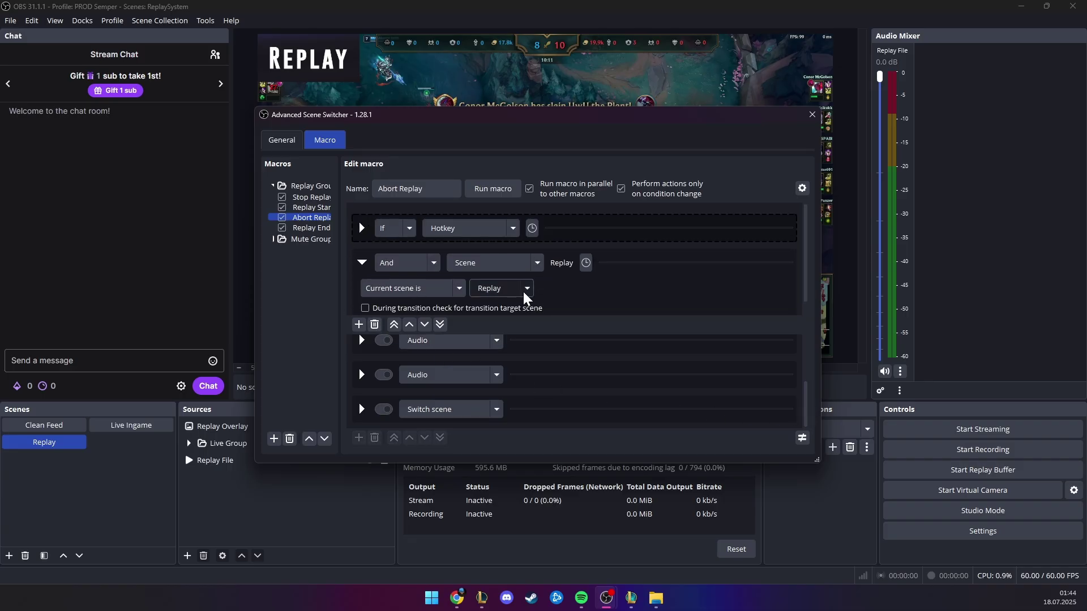
{"action": "left_click", "coordinate": [363, 263]}
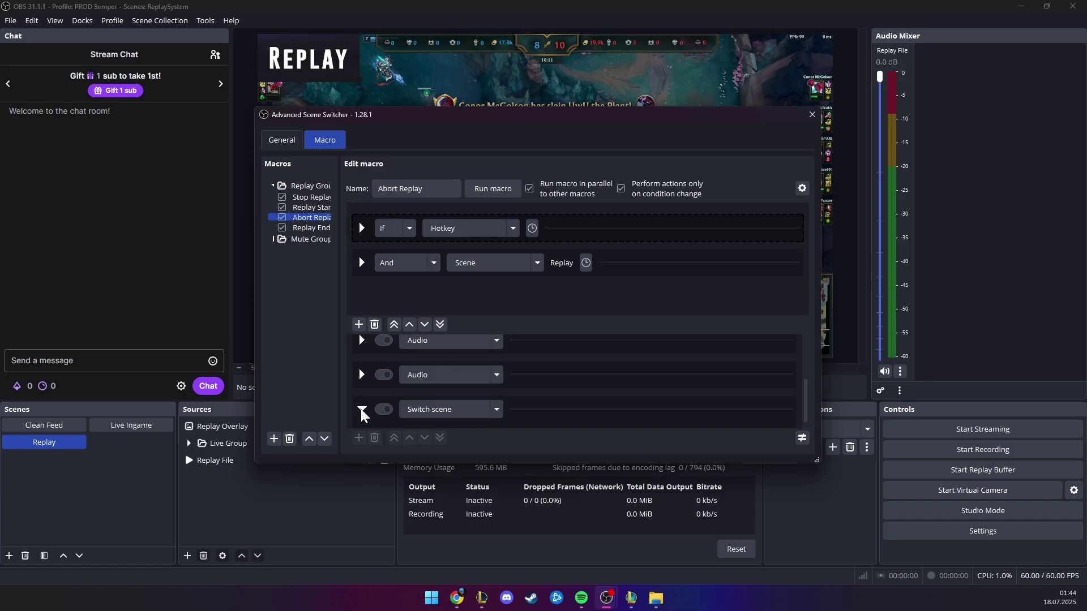
Set the Abort Replay macro's Switch scene action to go to Live Ingame using the Stinger transition.
{"action": "left_click", "coordinate": [362, 409]}
{"action": "scroll", "coordinate": [807, 408], "scroll_direction": "down", "scroll_amount": 1}
{"action": "left_click", "coordinate": [537, 387]}
{"action": "left_click", "coordinate": [521, 438]}
{"action": "left_click", "coordinate": [631, 389]}
{"action": "left_click", "coordinate": [627, 389]}
{"action": "left_click", "coordinate": [631, 388]}
{"action": "left_click", "coordinate": [628, 384]}
{"action": "left_click", "coordinate": [594, 458]}
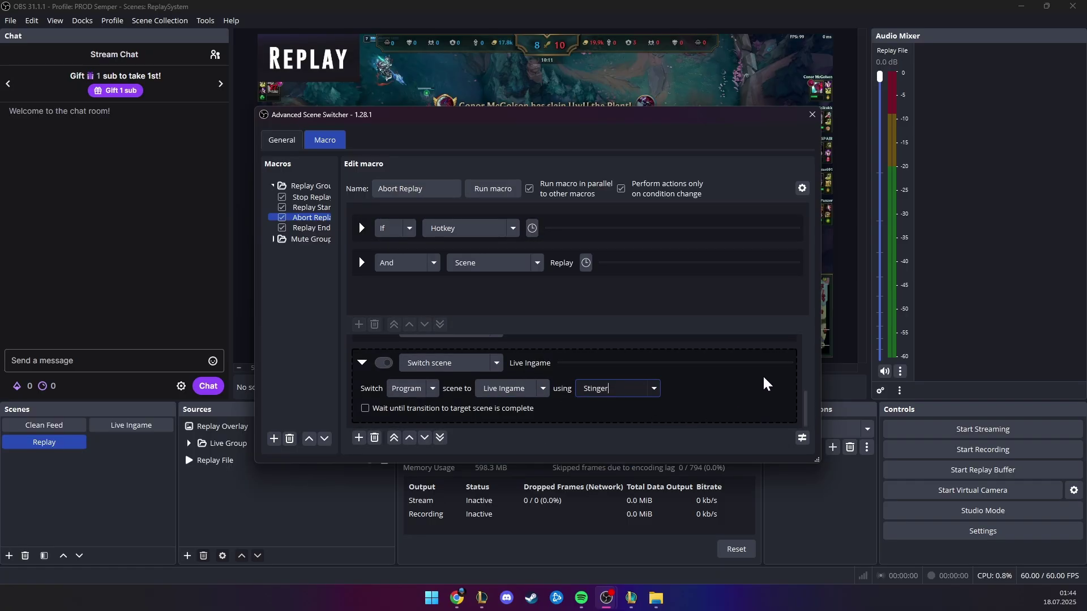
Set the media condition of the Replay End Macro to use Replay File as its source.
{"action": "left_click", "coordinate": [310, 239]}
{"action": "left_click", "coordinate": [304, 229]}
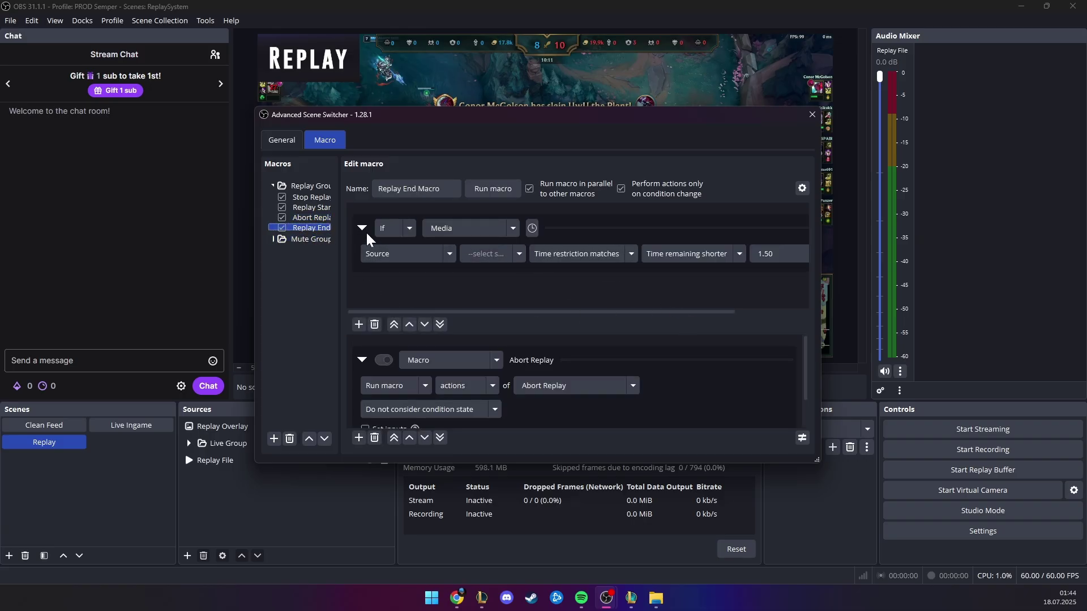
{"action": "left_click", "coordinate": [516, 256]}
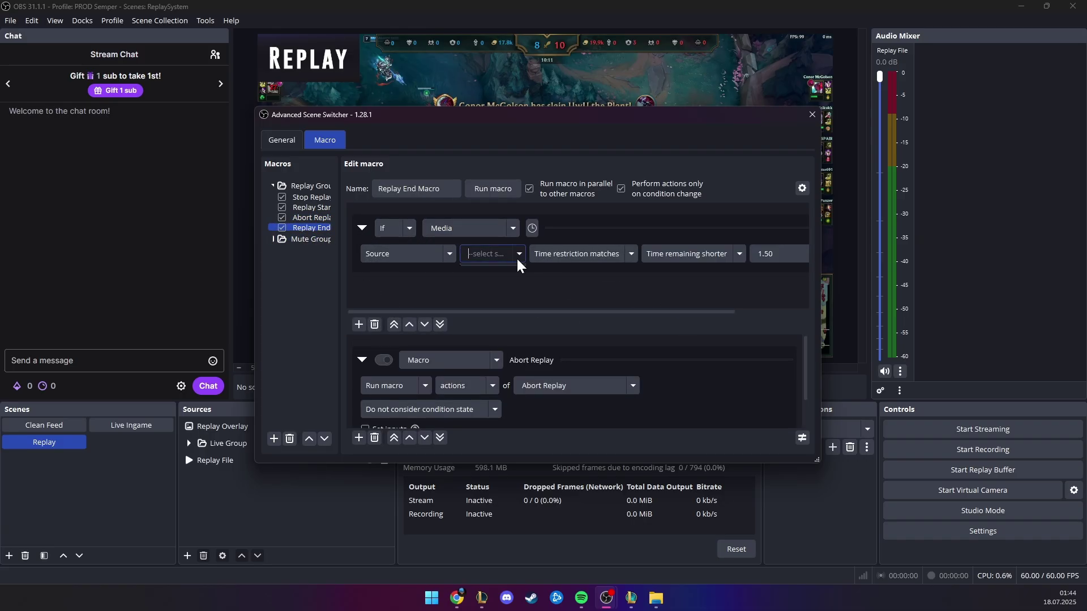
{"action": "left_click", "coordinate": [515, 275]}
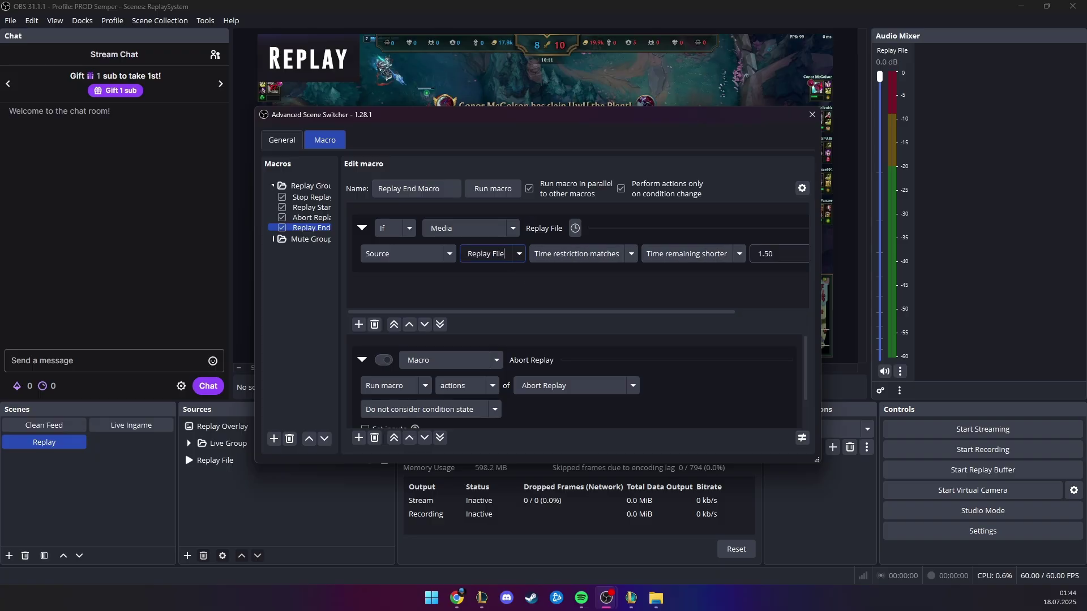
Examine the Replay End Macro's time-remaining threshold and its action that runs the Abort Replay macro.
{"action": "left_click", "coordinate": [775, 253]}
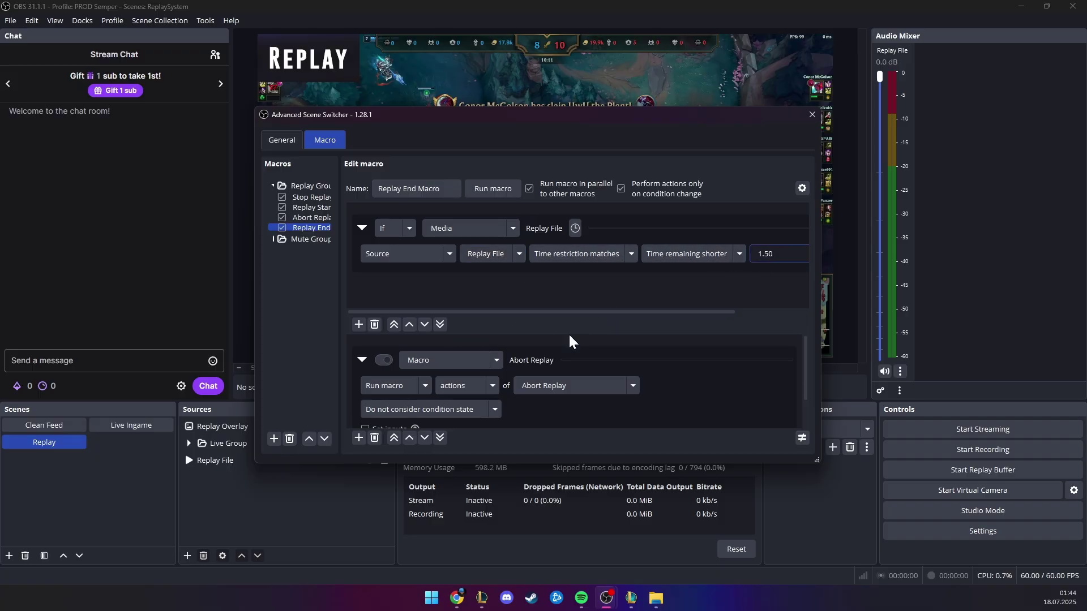
{"action": "mouse_move", "coordinate": [805, 364]}
{"action": "left_mouse_down"}
{"action": "mouse_move", "coordinate": [812, 395]}
{"action": "mouse_move", "coordinate": [806, 361]}
{"action": "left_mouse_up"}
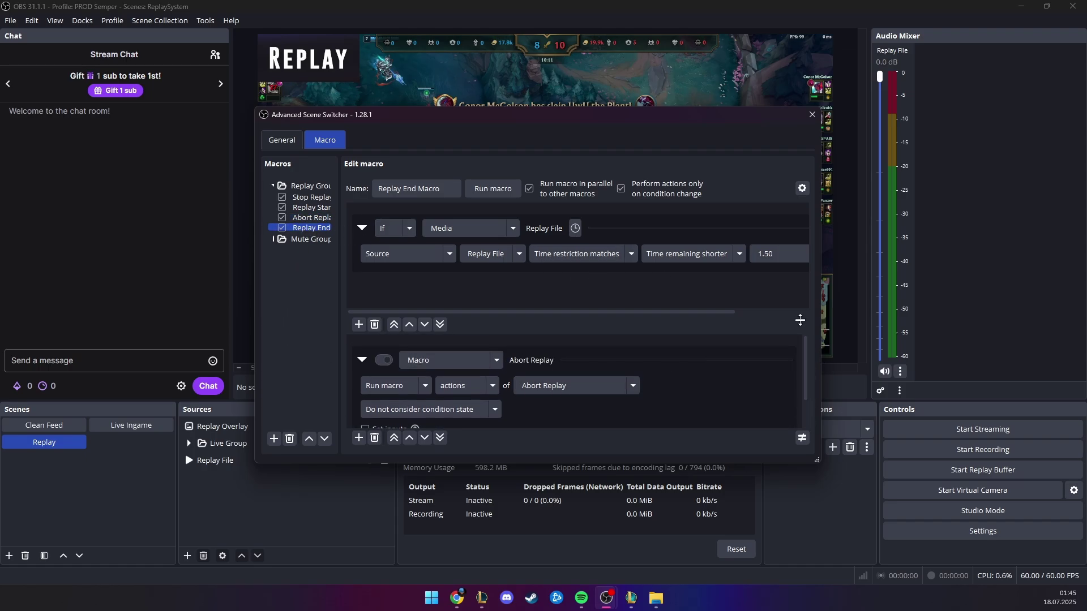
{"action": "left_click", "coordinate": [776, 292]}
{"action": "left_click", "coordinate": [792, 256]}
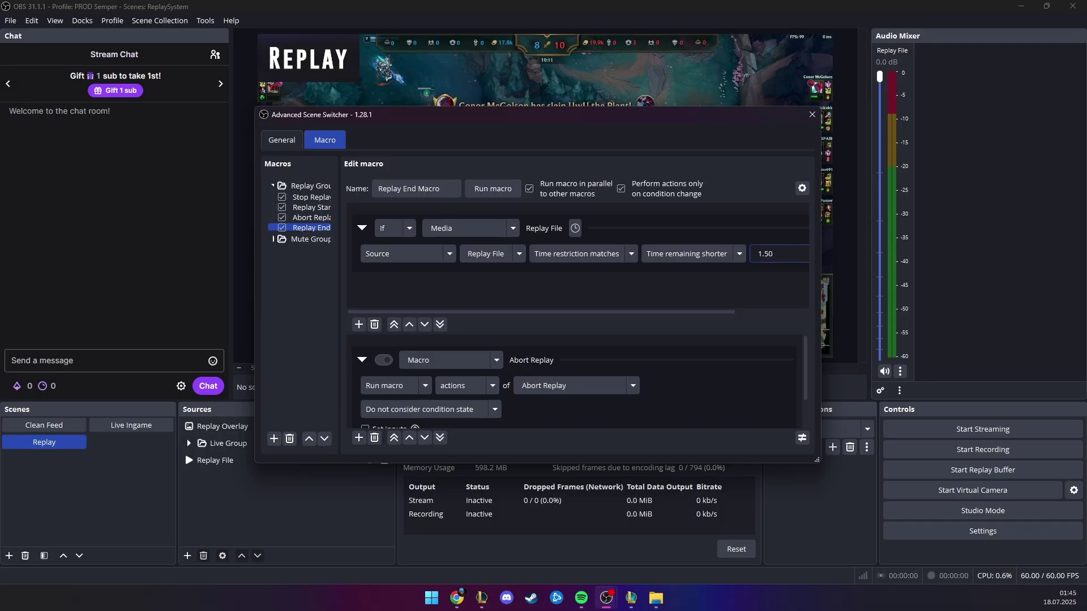
{"action": "left_click", "coordinate": [789, 287]}
{"action": "left_click_drag", "start_coordinate": [806, 350], "coordinate": [806, 362]}
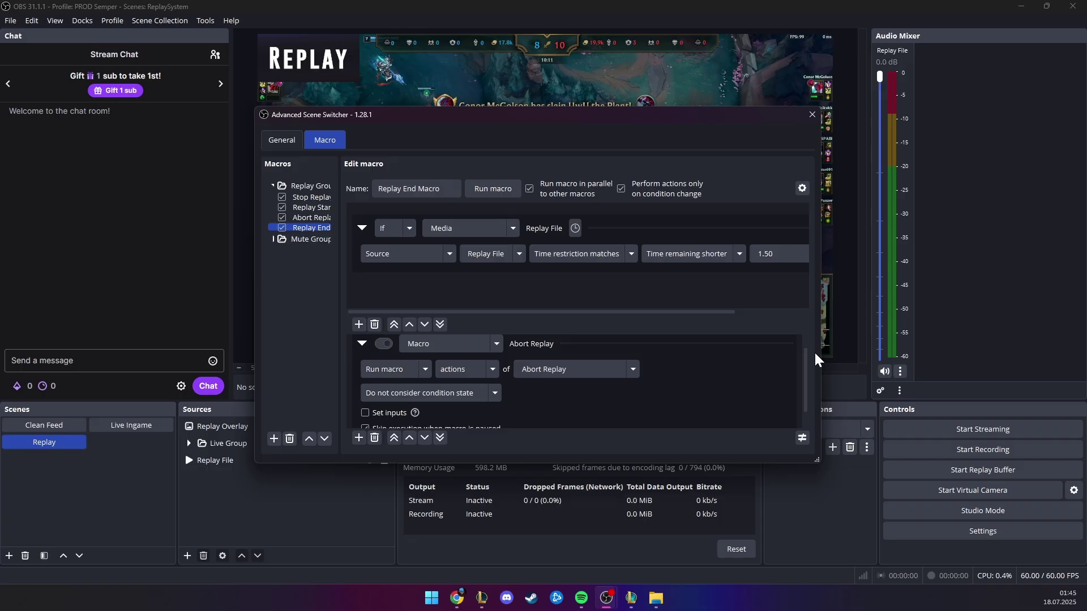
{"action": "scroll", "coordinate": [807, 354], "scroll_direction": "up", "scroll_amount": 1}
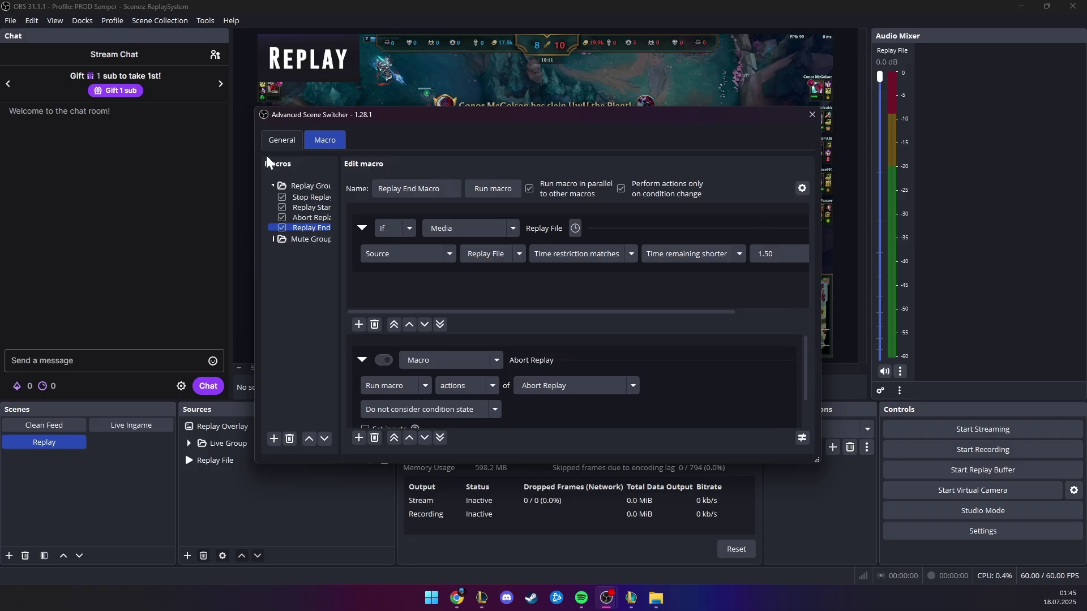
Close the Advanced Scene Switcher and make Live Ingame the active scene.
{"action": "left_click", "coordinate": [292, 146]}
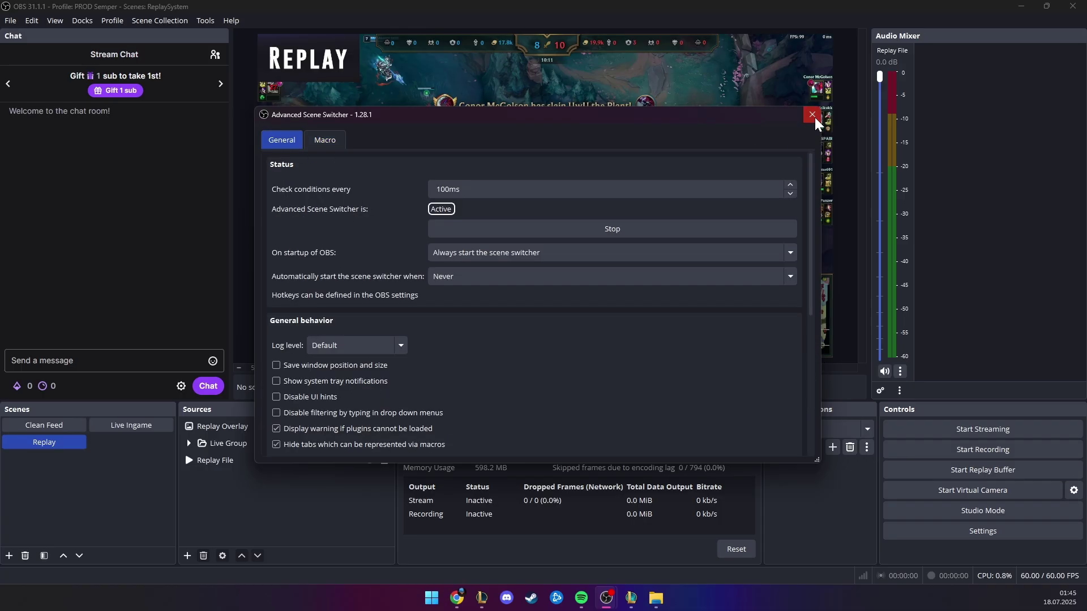
{"action": "left_click", "coordinate": [812, 114]}
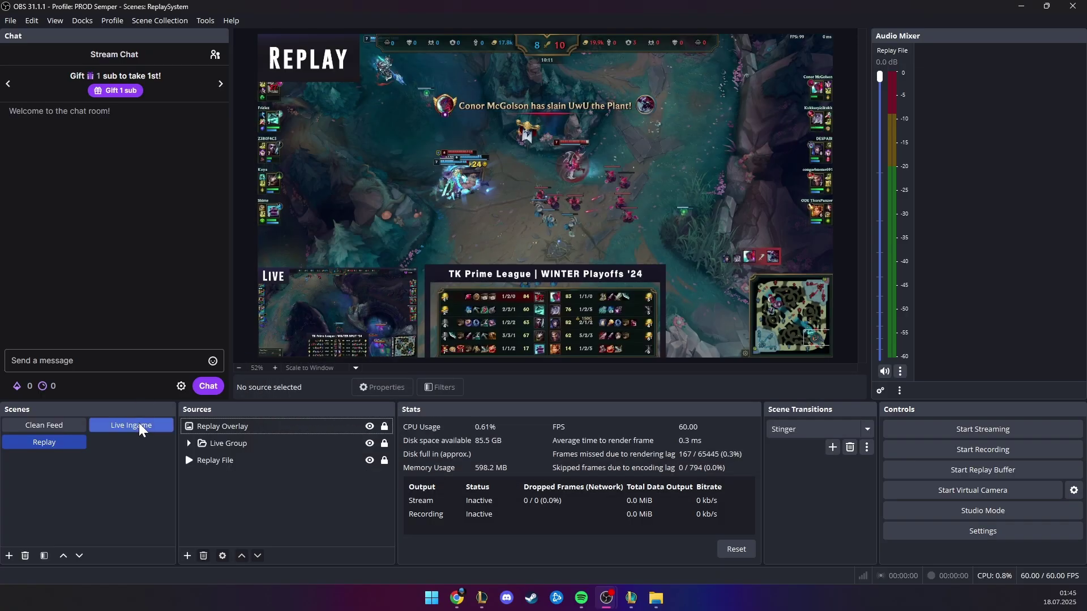
{"action": "left_click", "coordinate": [139, 424]}
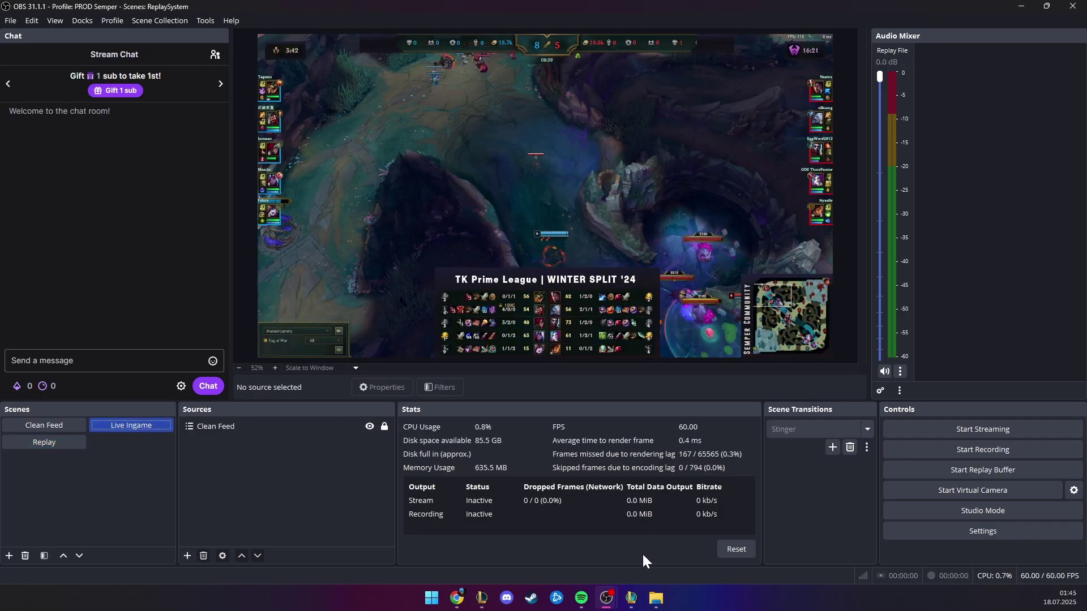
{"action": "left_click", "coordinate": [655, 599]}
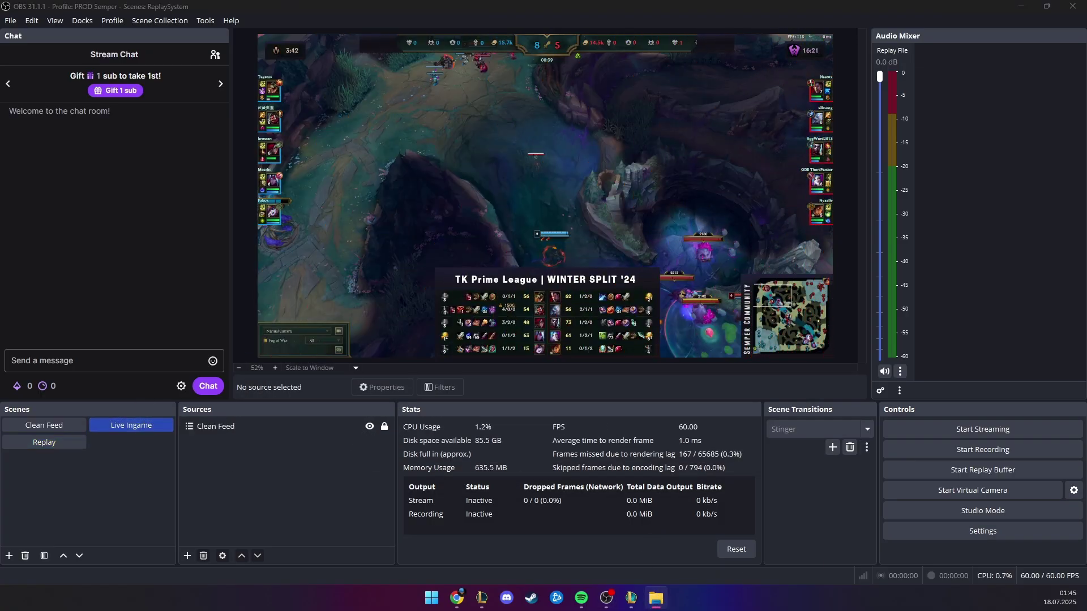
{"action": "key", "text": "alt+Tab"}
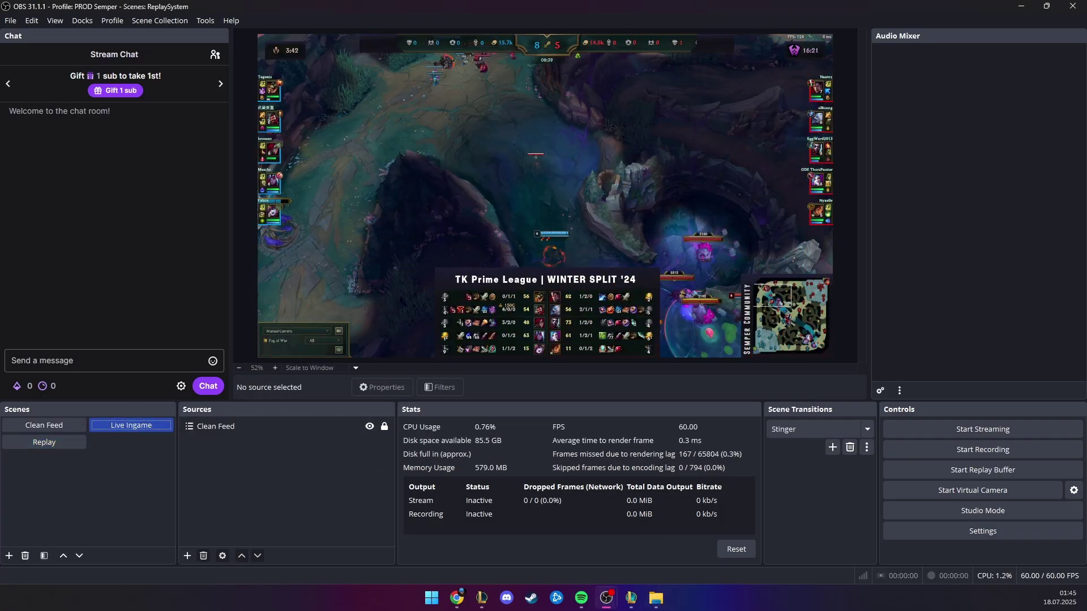
Open the OBS output settings and examine the replay buffer's enable option and maximum replay time.
{"action": "left_click", "coordinate": [10, 20]}
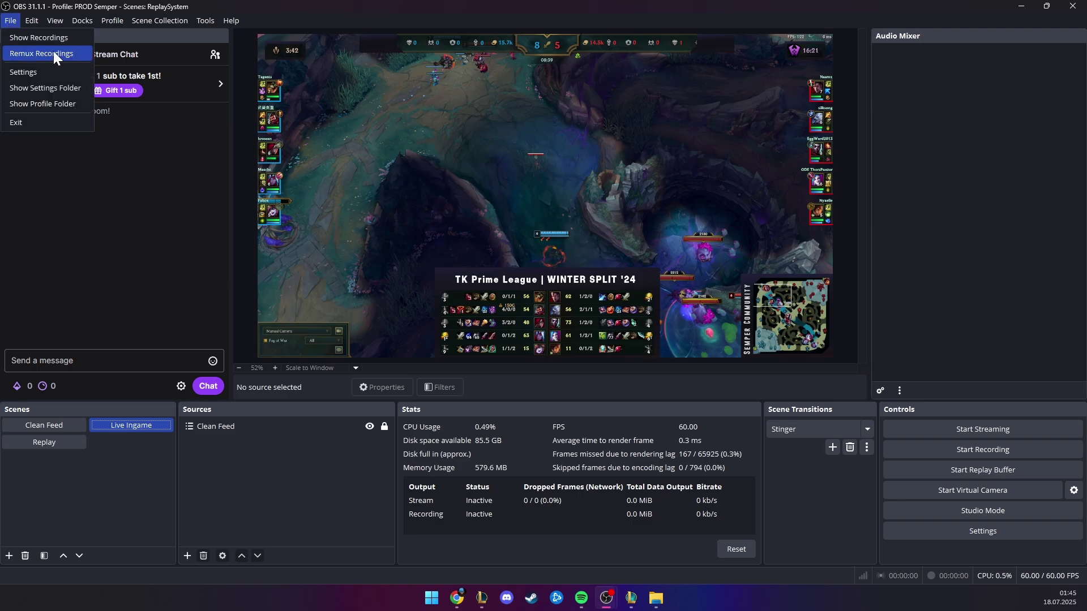
{"action": "left_click", "coordinate": [52, 72]}
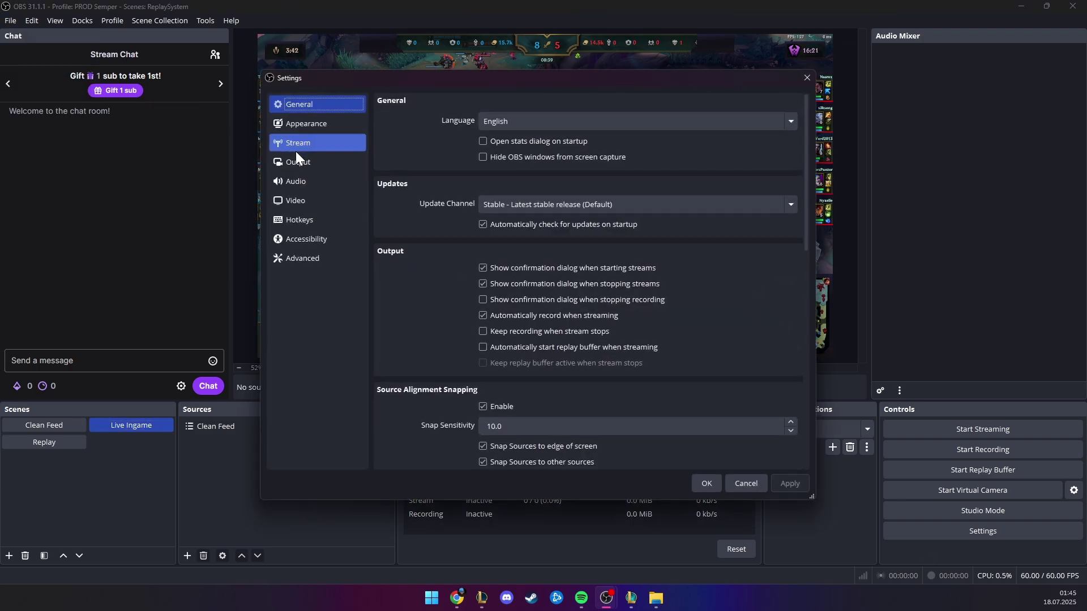
{"action": "left_click", "coordinate": [324, 219]}
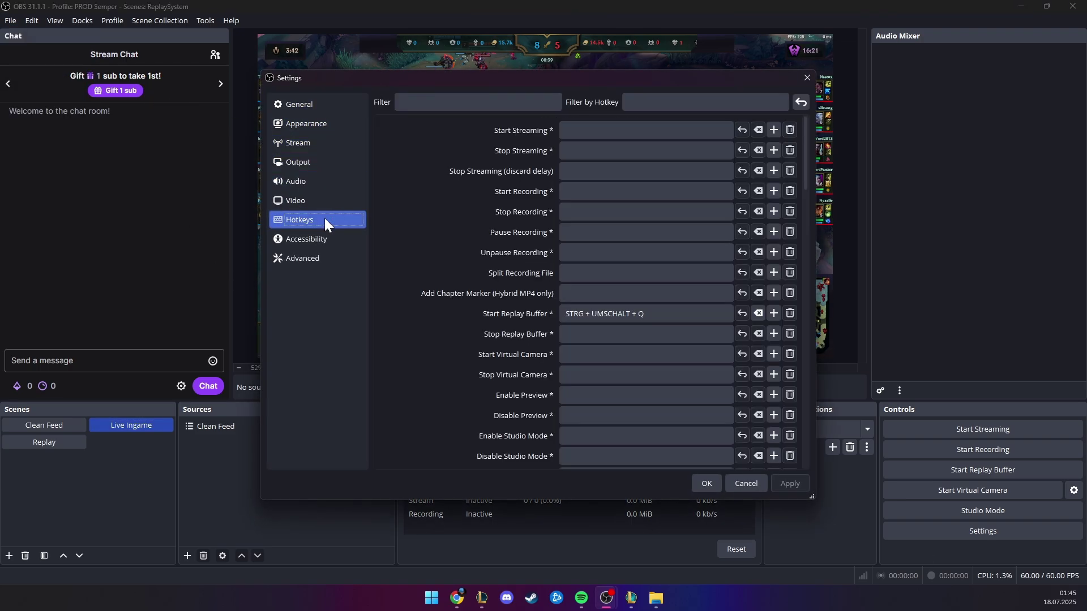
{"action": "left_click", "coordinate": [321, 143]}
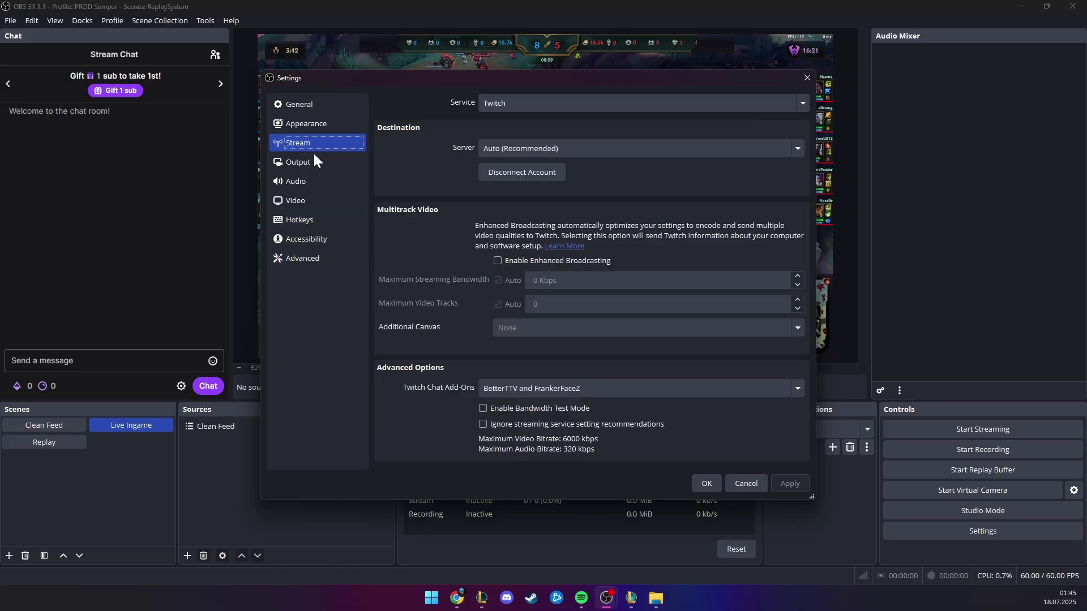
{"action": "left_click", "coordinate": [318, 162]}
{"action": "left_click", "coordinate": [547, 127]}
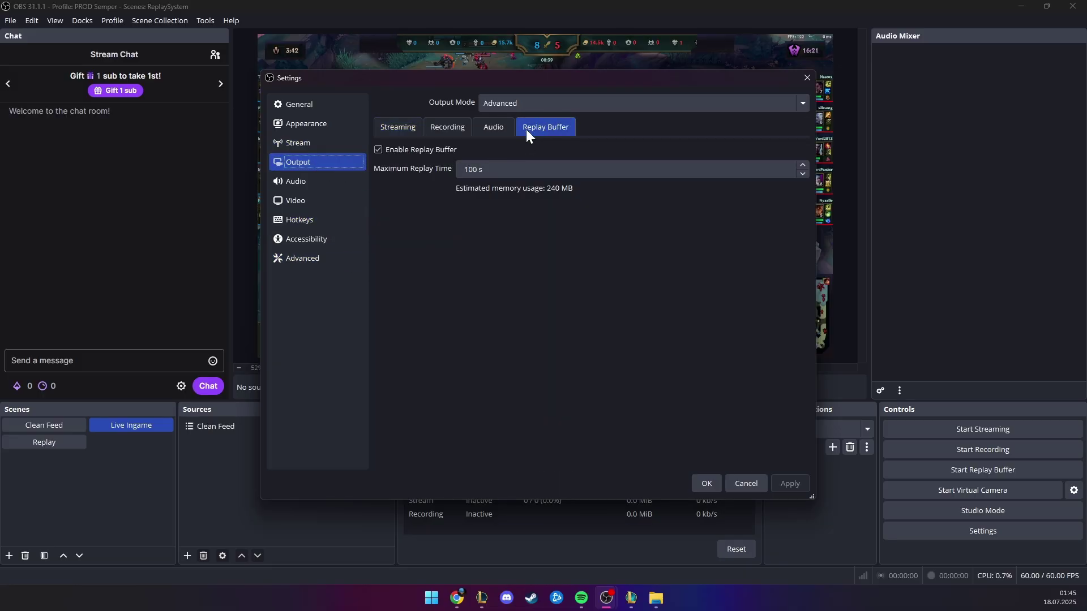
{"action": "left_click", "coordinate": [483, 169]}
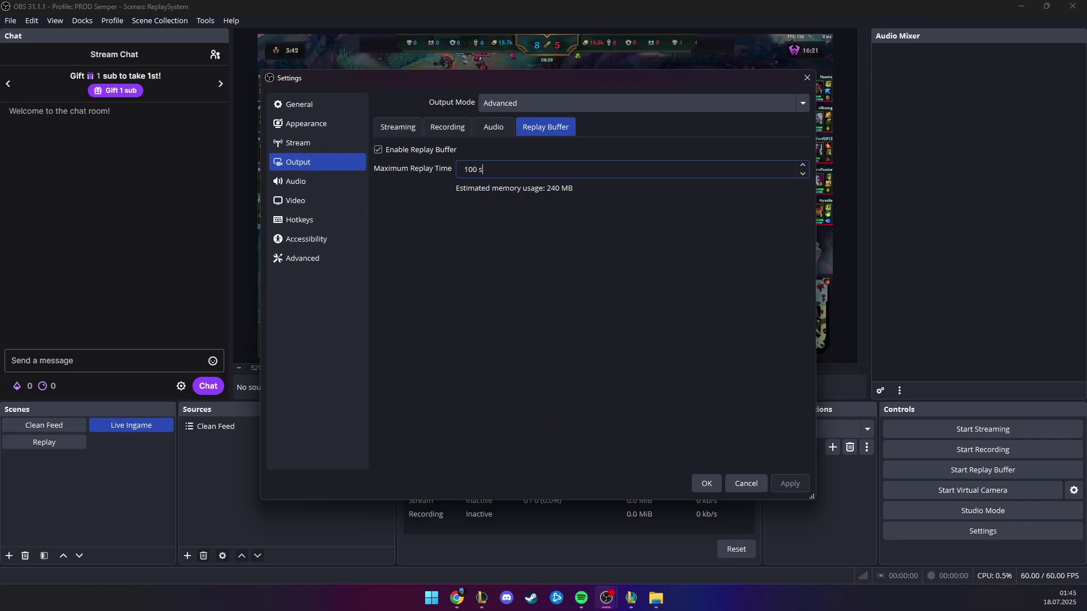
{"action": "left_click_drag", "start_coordinate": [484, 170], "coordinate": [463, 169]}
{"action": "left_click", "coordinate": [483, 169]}
Examine the recording path and the streaming encoder options in the output settings.
{"action": "left_click", "coordinate": [508, 131]}
{"action": "left_click", "coordinate": [534, 130]}
{"action": "left_click", "coordinate": [485, 129]}
{"action": "left_click", "coordinate": [447, 128]}
{"action": "left_click", "coordinate": [407, 126]}
{"action": "left_click", "coordinate": [439, 128]}
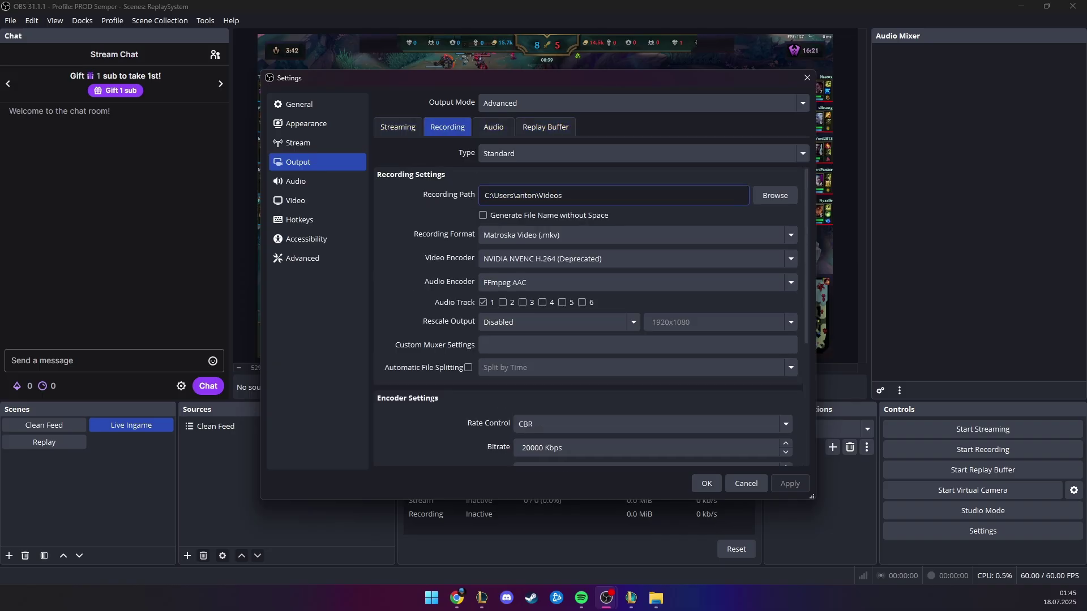
{"action": "key", "text": "ctrl+a"}
{"action": "left_click", "coordinate": [516, 195]}
{"action": "left_click", "coordinate": [403, 127]}
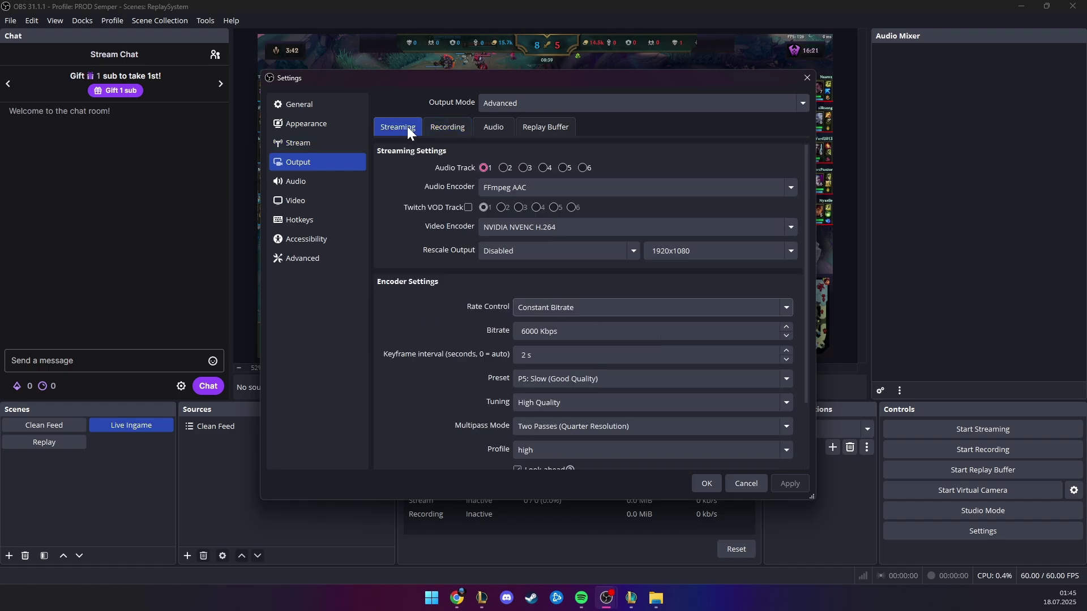
Examine the hotkeys assigned to the replay buffer start and to the Instant Replay, Stop Replay Buffer Delayed, Instant Replay Switch Scene and Abort Replay macros.
{"action": "left_click", "coordinate": [322, 200]}
{"action": "left_click", "coordinate": [324, 220]}
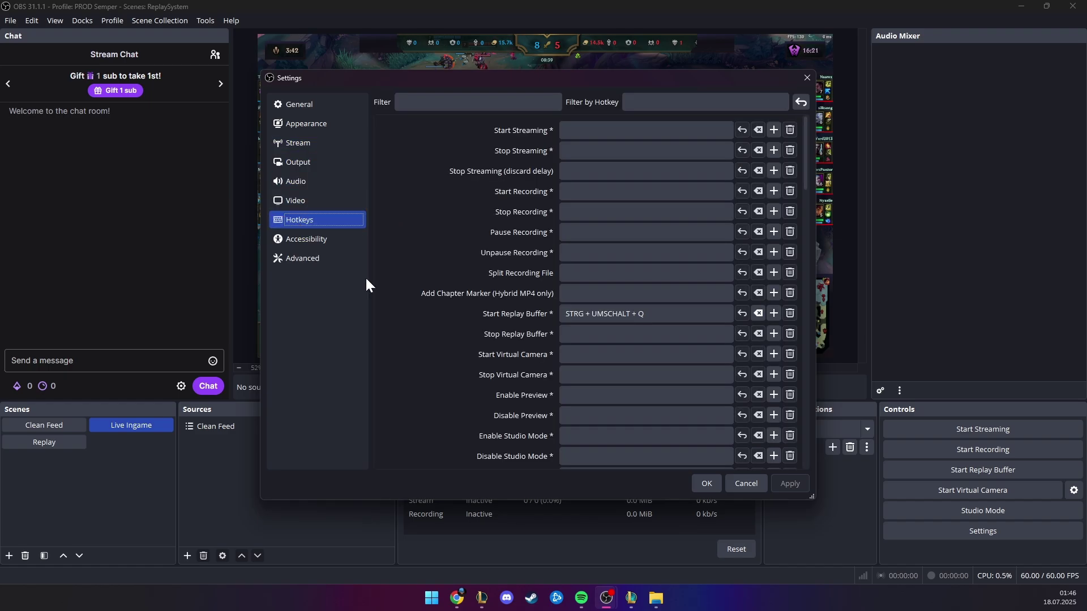
{"action": "left_click_drag", "start_coordinate": [810, 171], "coordinate": [807, 181]}
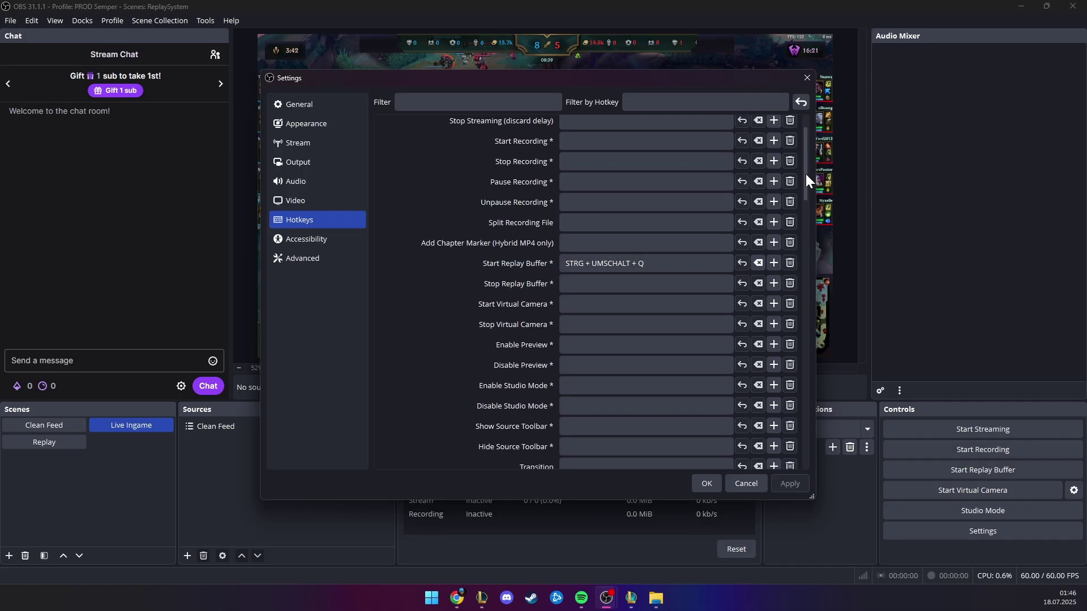
{"action": "left_click_drag", "start_coordinate": [806, 174], "coordinate": [799, 270]}
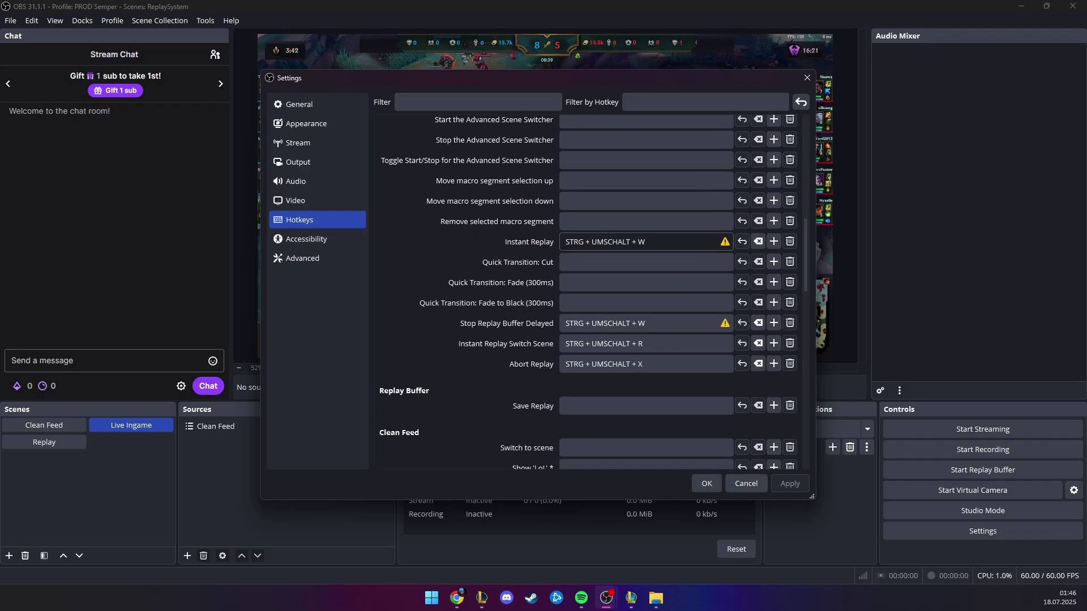
{"action": "left_click", "coordinate": [470, 325]}
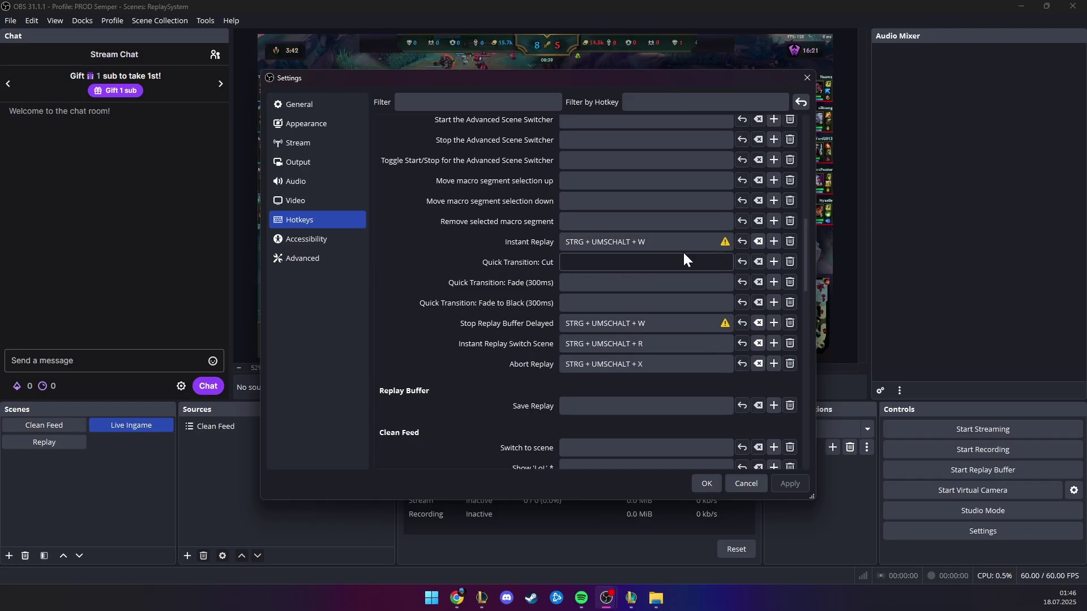
{"action": "left_click", "coordinate": [645, 344]}
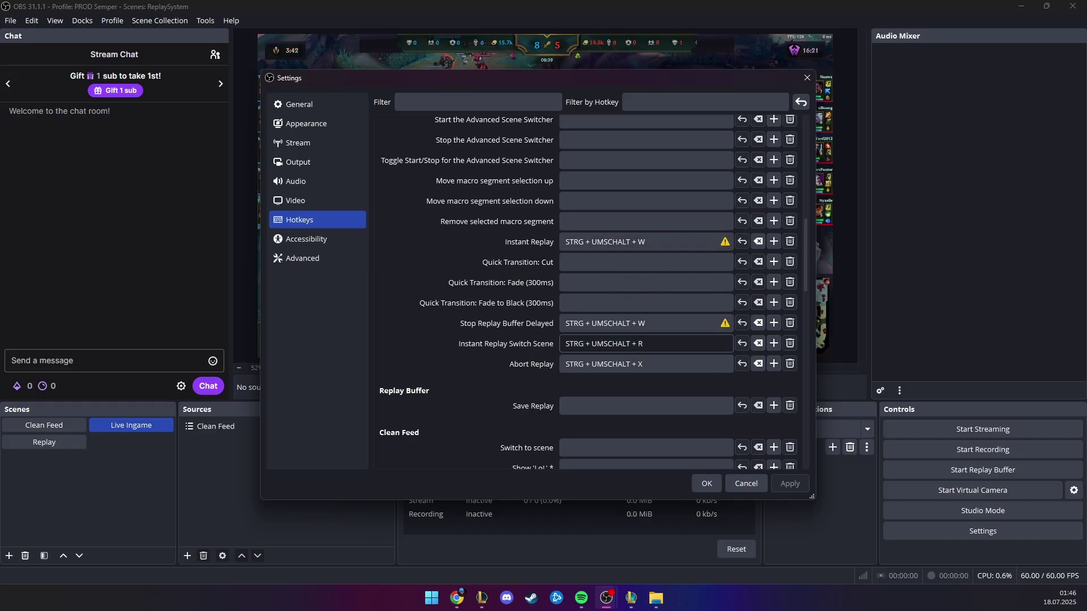
{"action": "left_click", "coordinate": [645, 343]}
{"action": "left_click", "coordinate": [645, 364]}
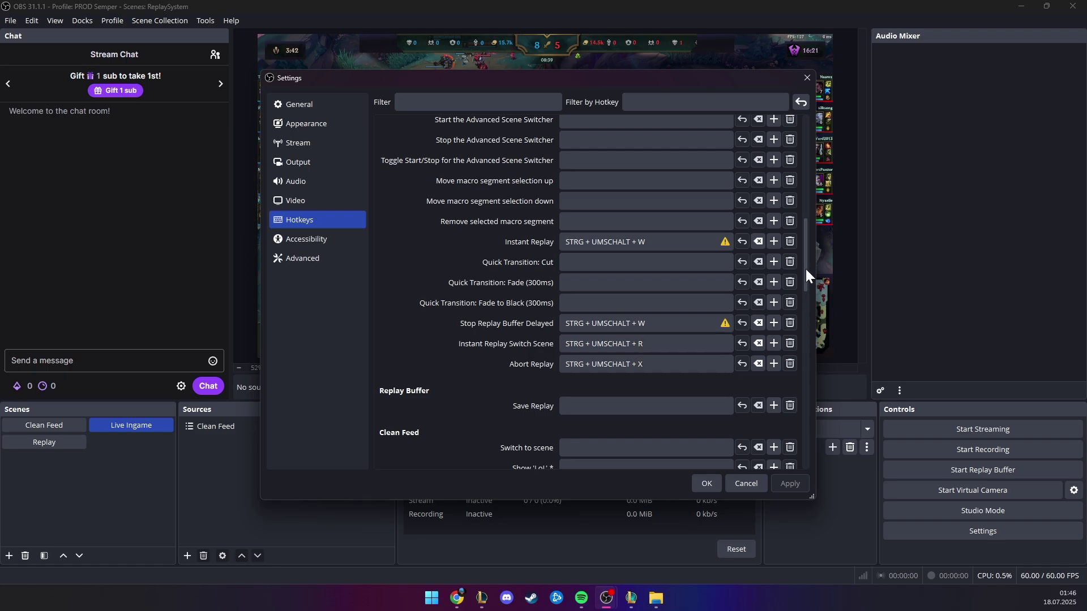
Check the Replay scene's show and hide hotkeys for Live Group and close the settings with OK.
{"action": "left_click_drag", "start_coordinate": [806, 270], "coordinate": [805, 361]}
{"action": "left_click", "coordinate": [646, 318]}
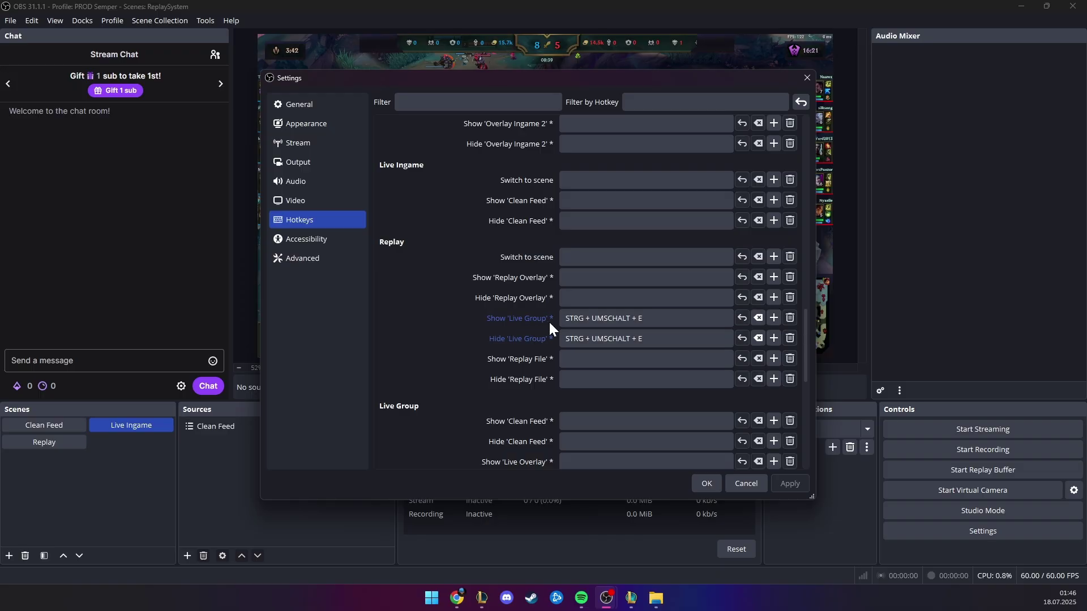
{"action": "left_click_drag", "start_coordinate": [807, 324], "coordinate": [810, 314]}
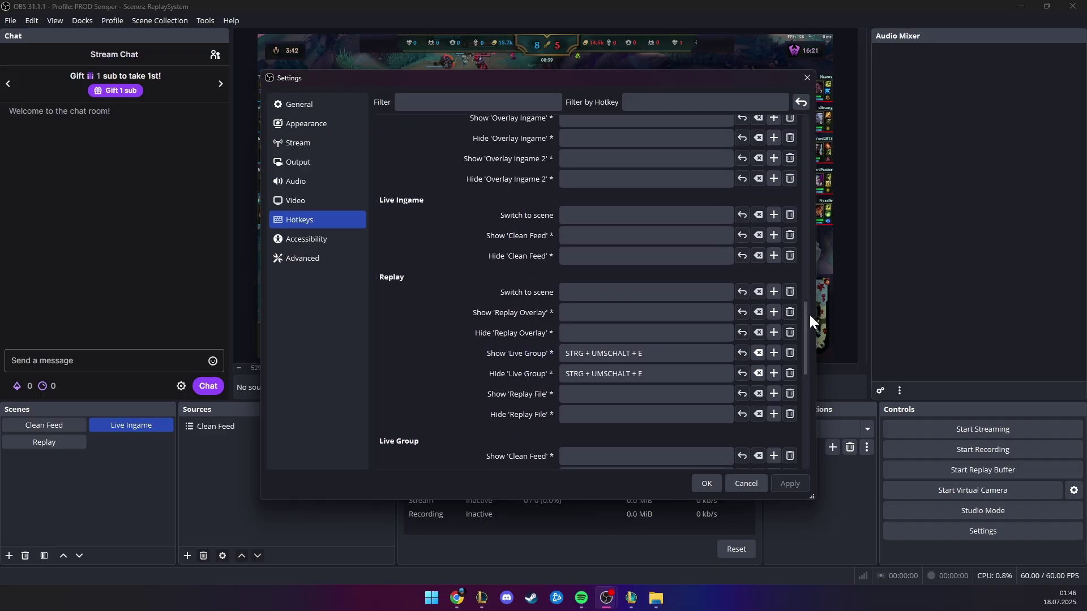
{"action": "left_click", "coordinate": [707, 482]}
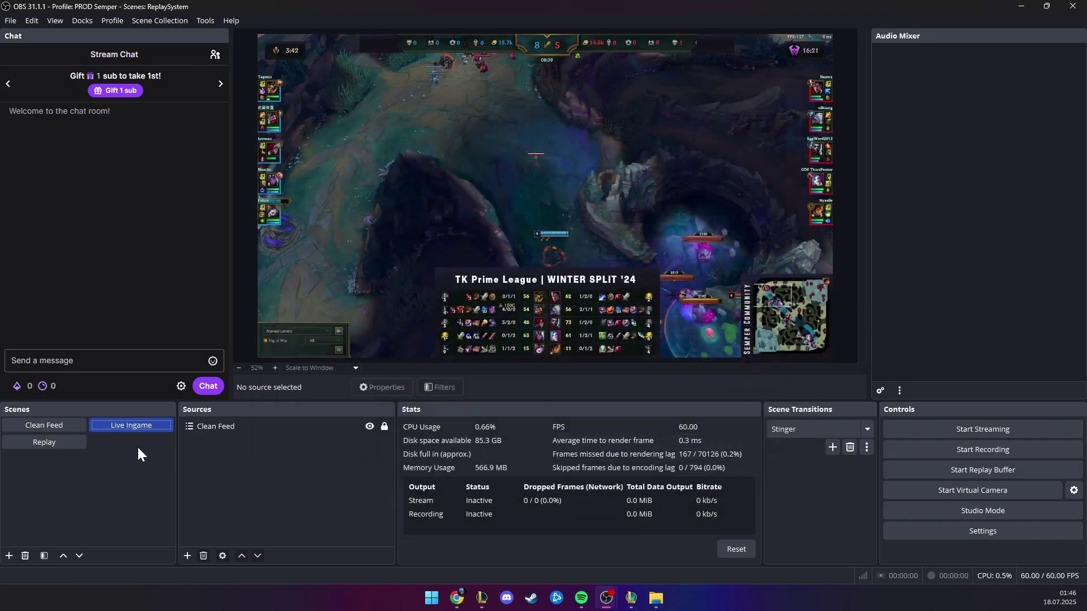
View the Replay scene with its Replay Overlay and Replay File sources, and return to the Live Ingame scene.
{"action": "left_click", "coordinate": [70, 443]}
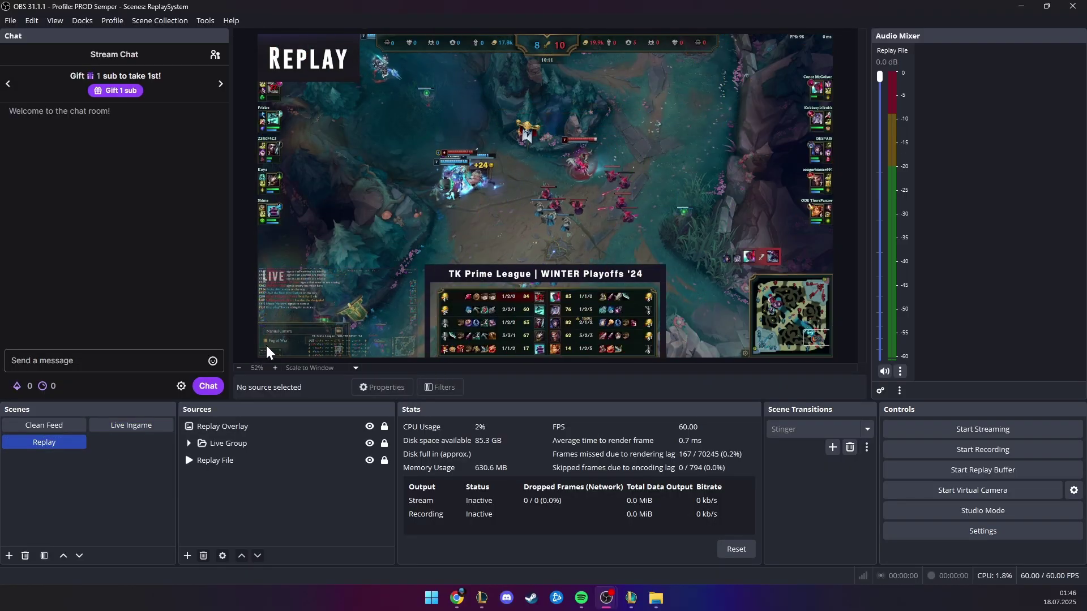
{"action": "left_click", "coordinate": [309, 432]}
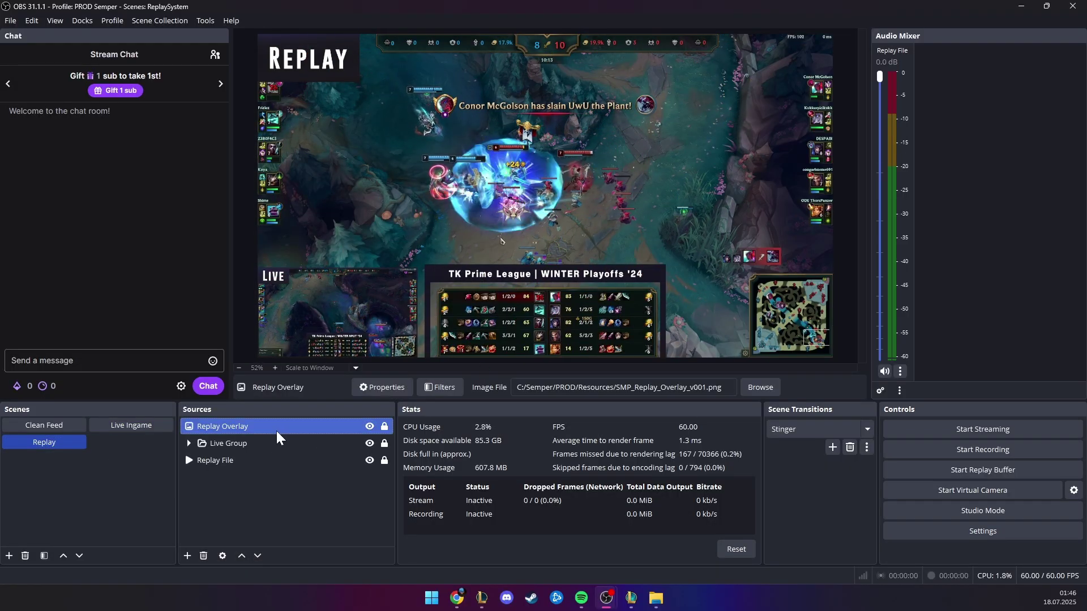
{"action": "left_click", "coordinate": [255, 460]}
{"action": "left_click", "coordinate": [145, 426]}
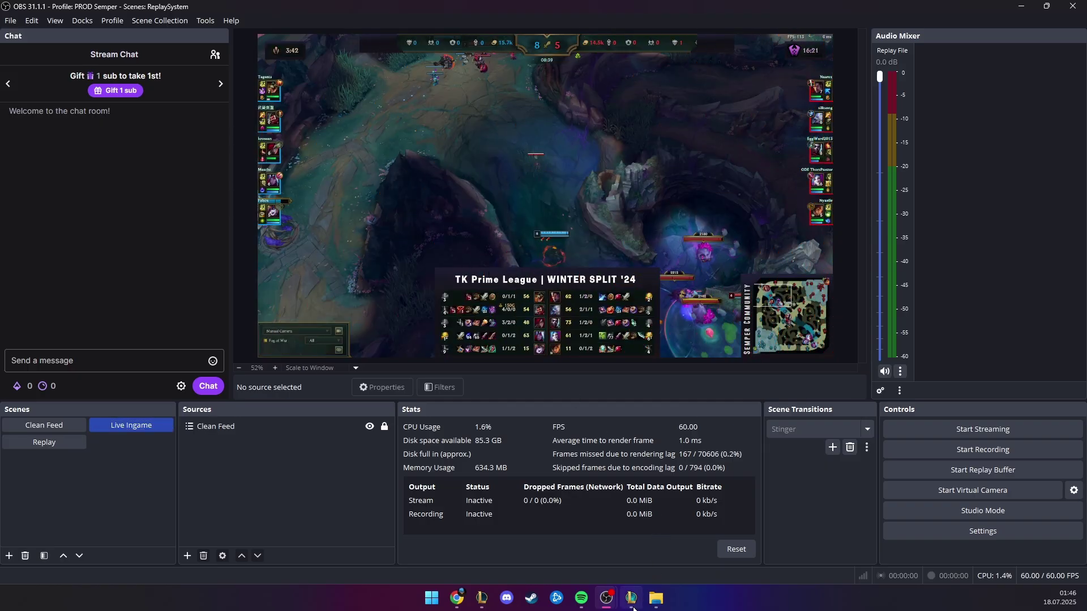
Switch to League of Legends, start the replay buffer by hotkey during play and save the replay.
{"action": "left_click", "coordinate": [633, 608]}
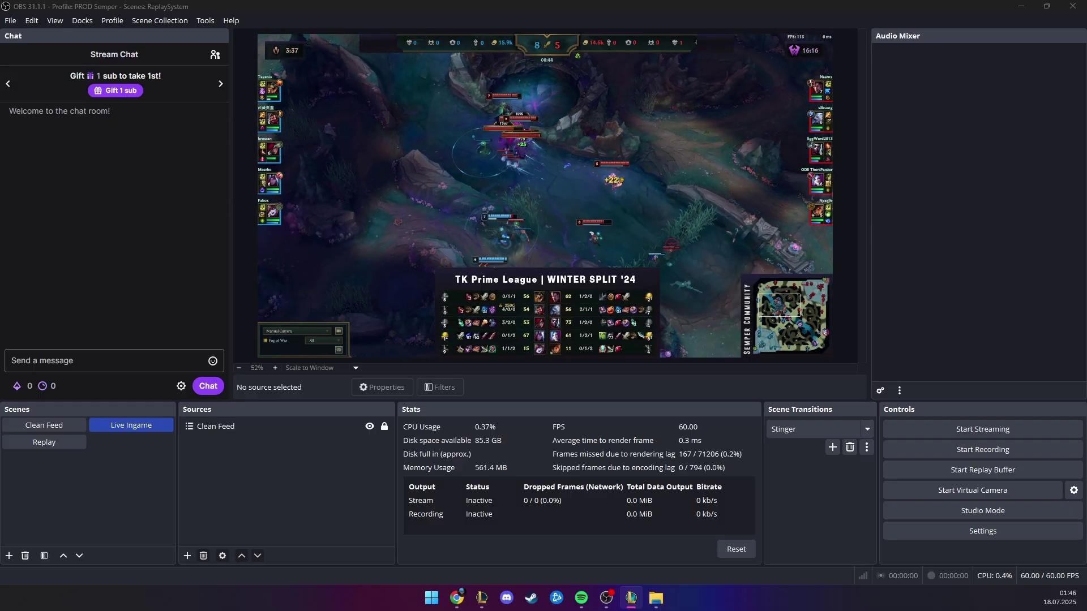
{"action": "key", "text": "F9"}
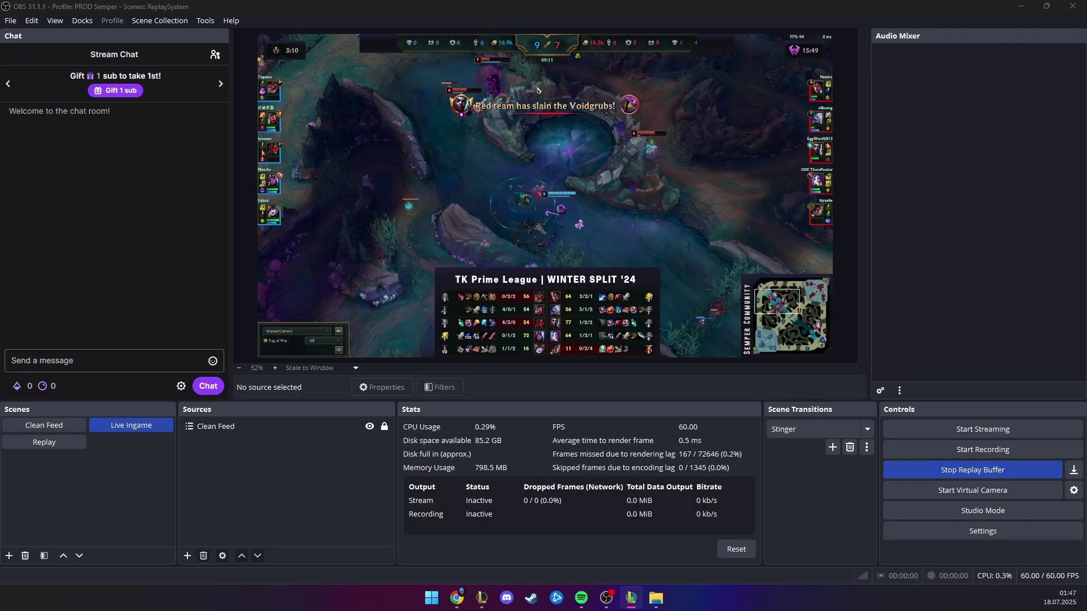
{"action": "key", "text": "F10"}
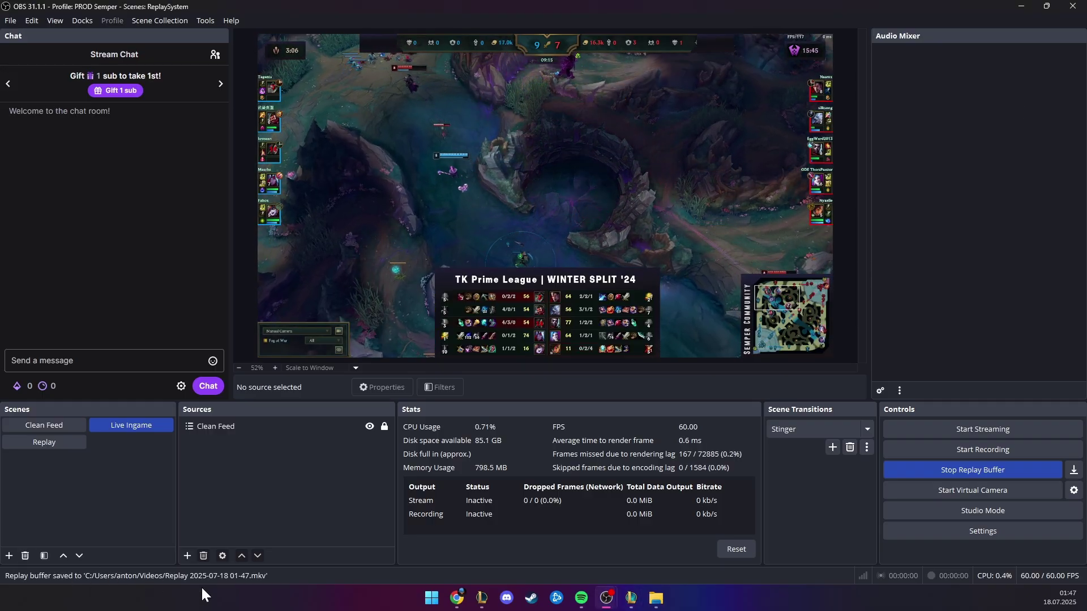
{"action": "key", "text": "F10"}
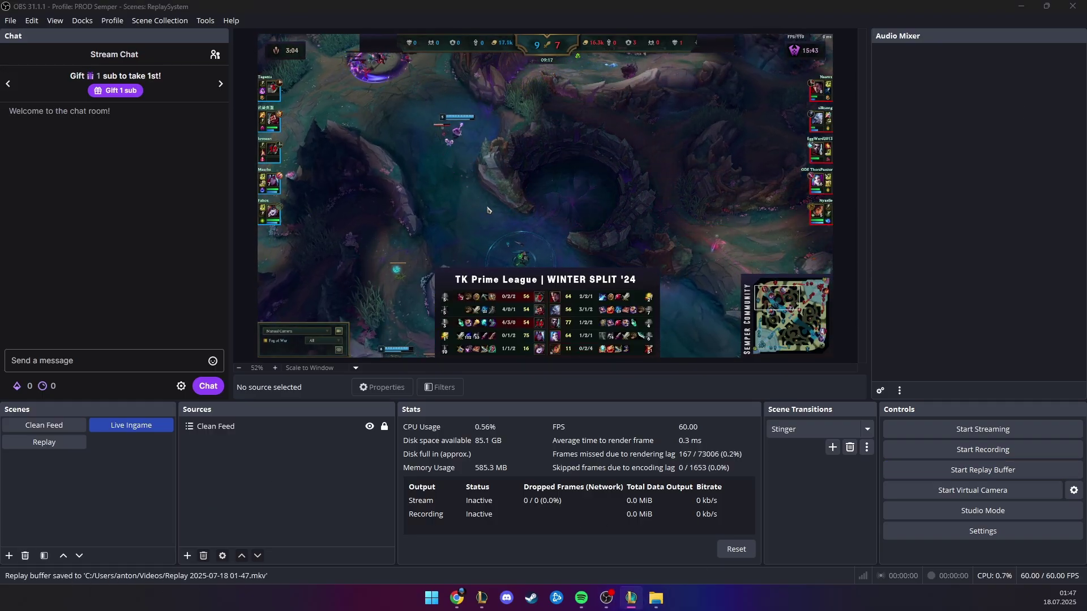
{"action": "left_click", "coordinate": [632, 599]}
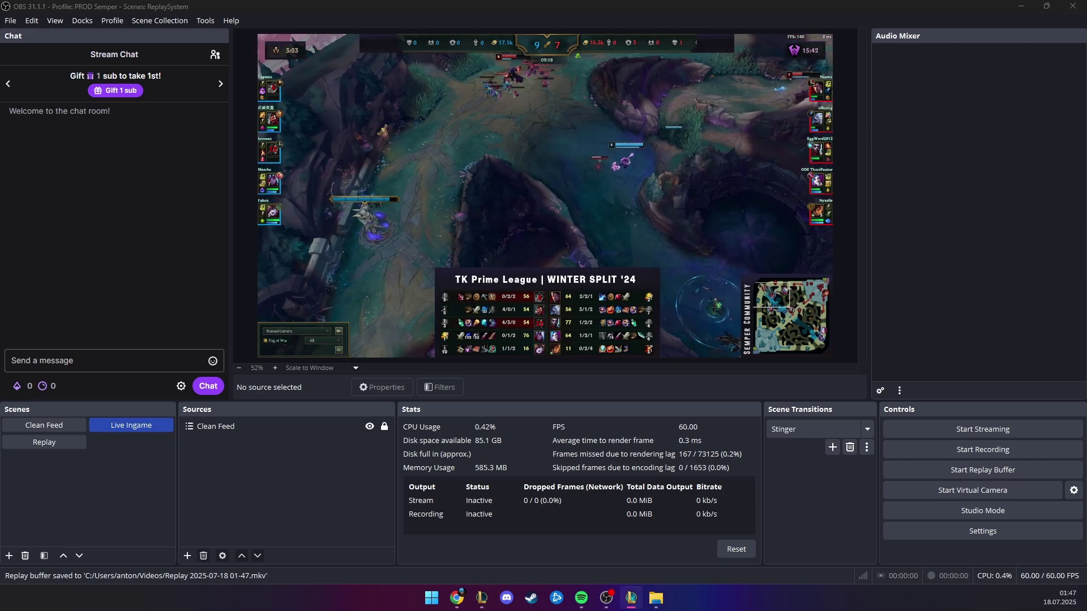
{"action": "key", "text": "alt+Tab"}
{"action": "left_click", "coordinate": [50, 444]}
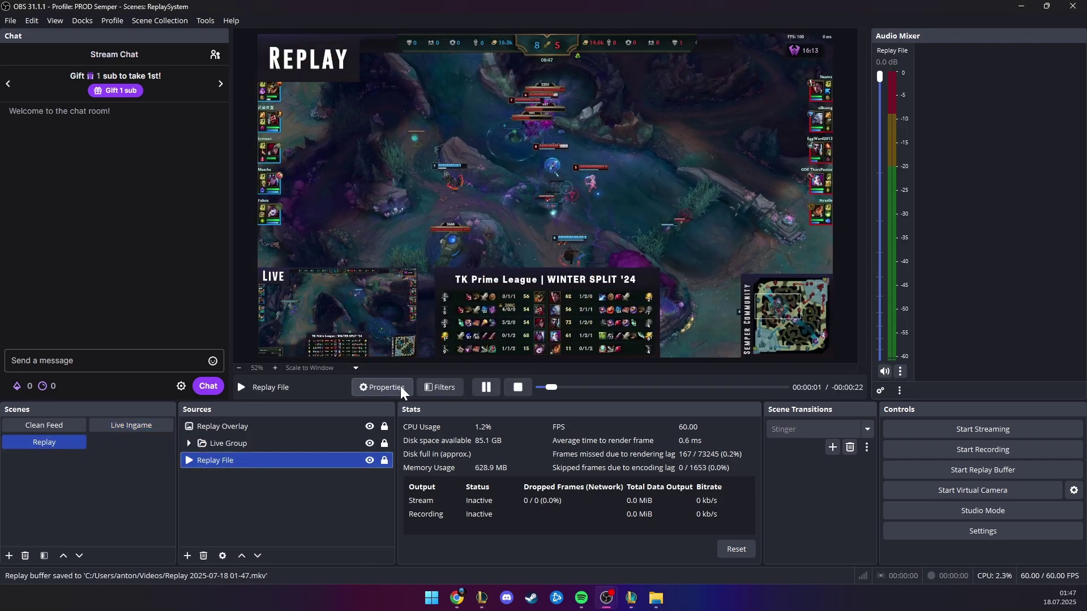
{"action": "left_click", "coordinate": [401, 387]}
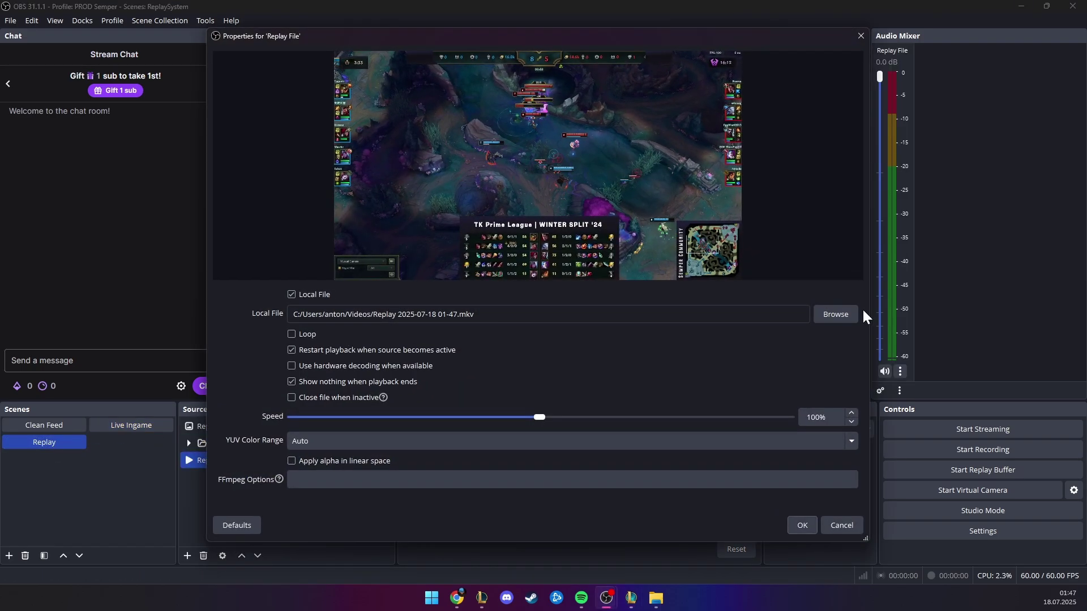
{"action": "left_click", "coordinate": [835, 314]}
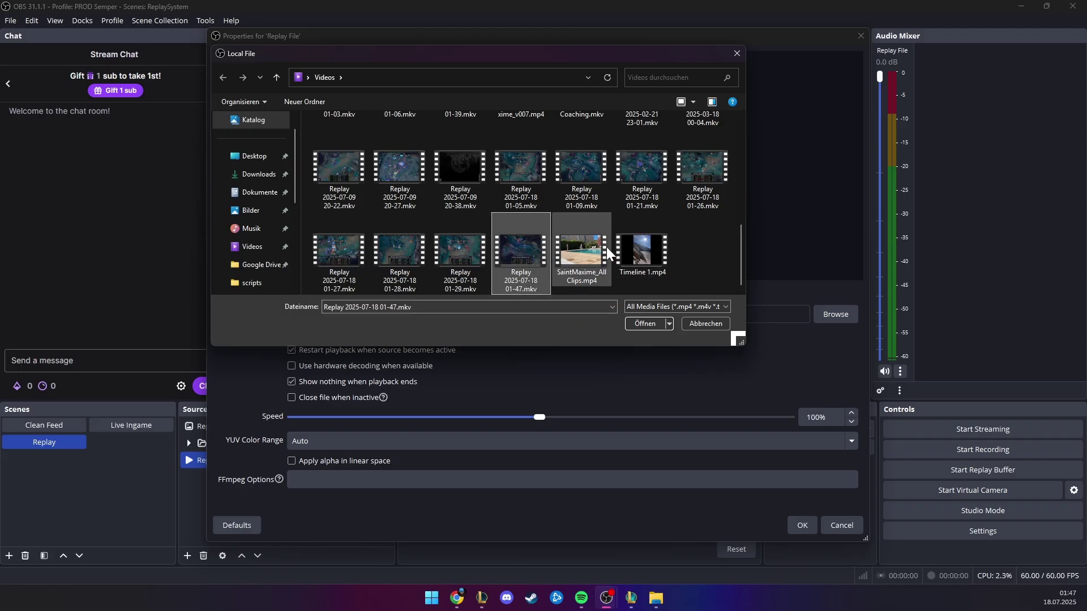
{"action": "left_click", "coordinate": [638, 323]}
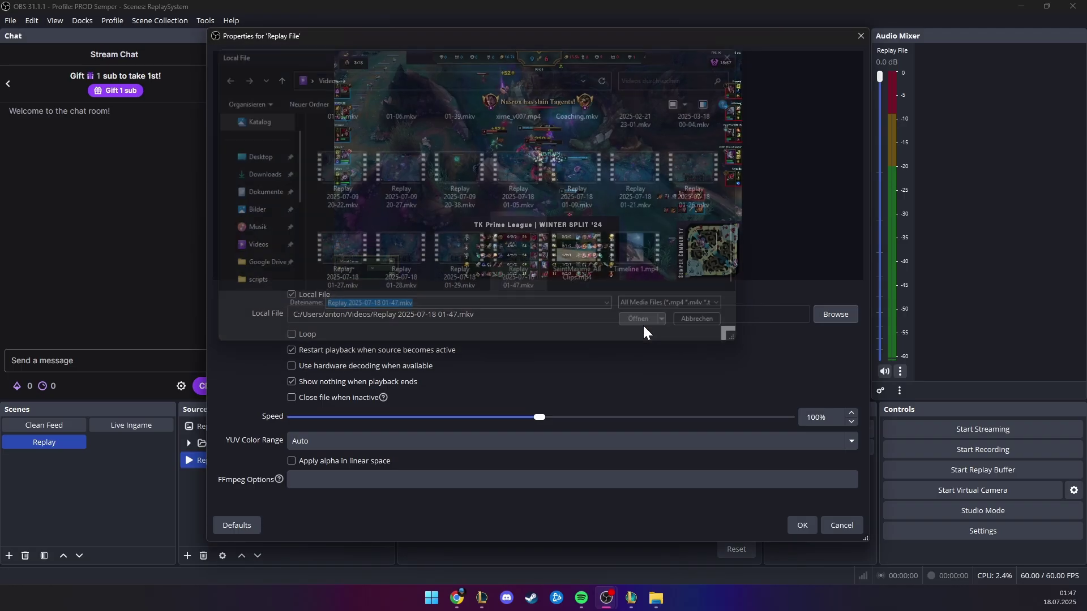
{"action": "left_click", "coordinate": [802, 524]}
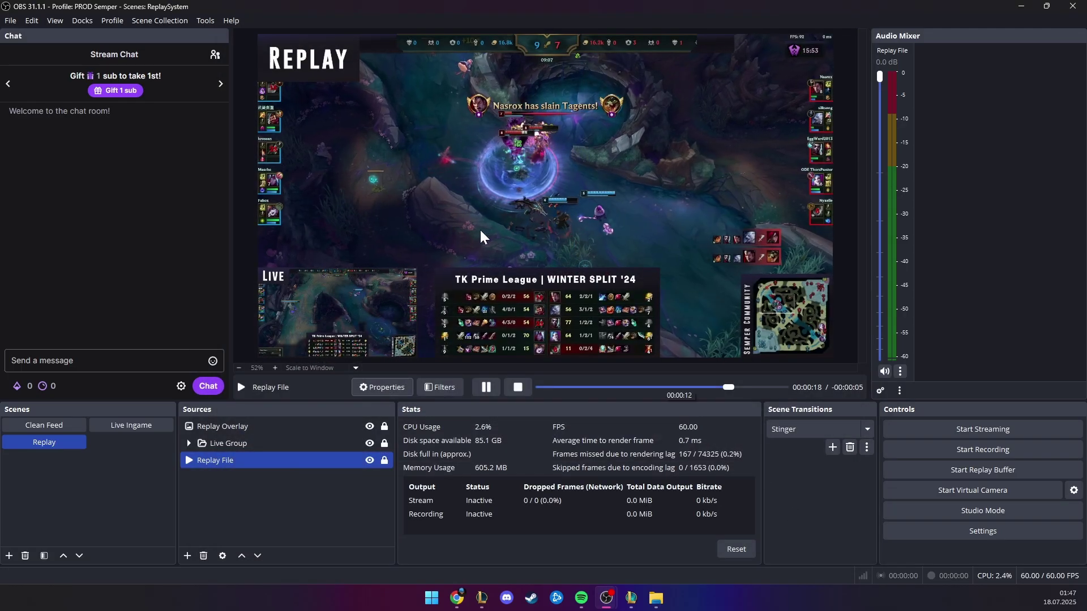
Pause the replay playback and examine the date and time part of the Replay File source's path.
{"action": "left_click", "coordinate": [485, 388]}
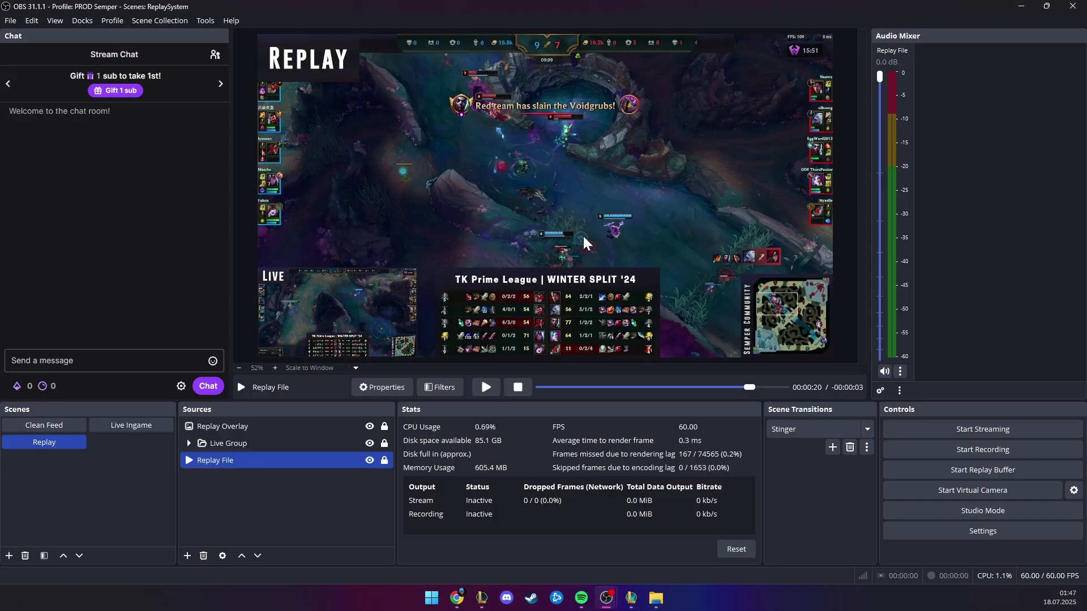
{"action": "left_click", "coordinate": [382, 387]}
{"action": "left_click_drag", "start_coordinate": [381, 314], "coordinate": [487, 314]}
{"action": "left_click", "coordinate": [487, 314]}
{"action": "left_click_drag", "start_coordinate": [397, 313], "coordinate": [441, 312]}
{"action": "left_click", "coordinate": [802, 525]}
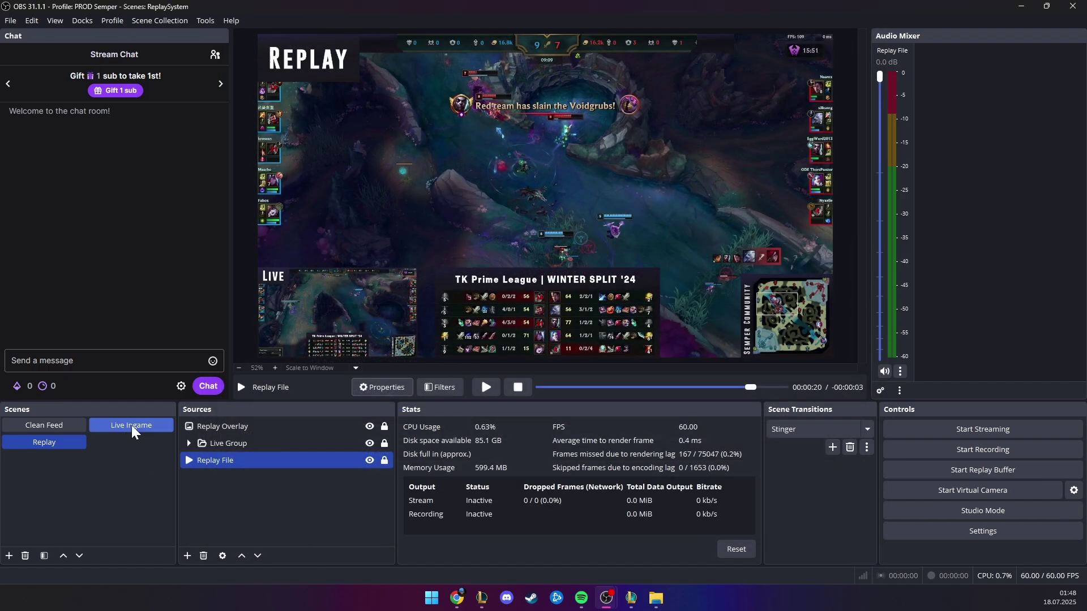
Make Live Ingame the active scene, start the replay buffer by hotkey and save another replay.
{"action": "left_click", "coordinate": [138, 432]}
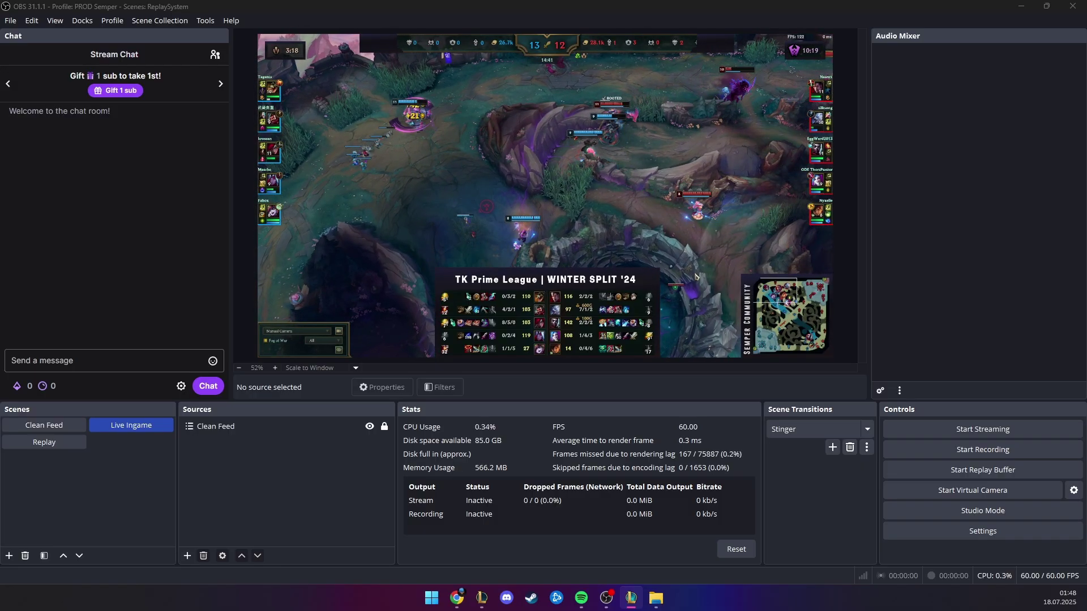
{"action": "key", "text": "F9"}
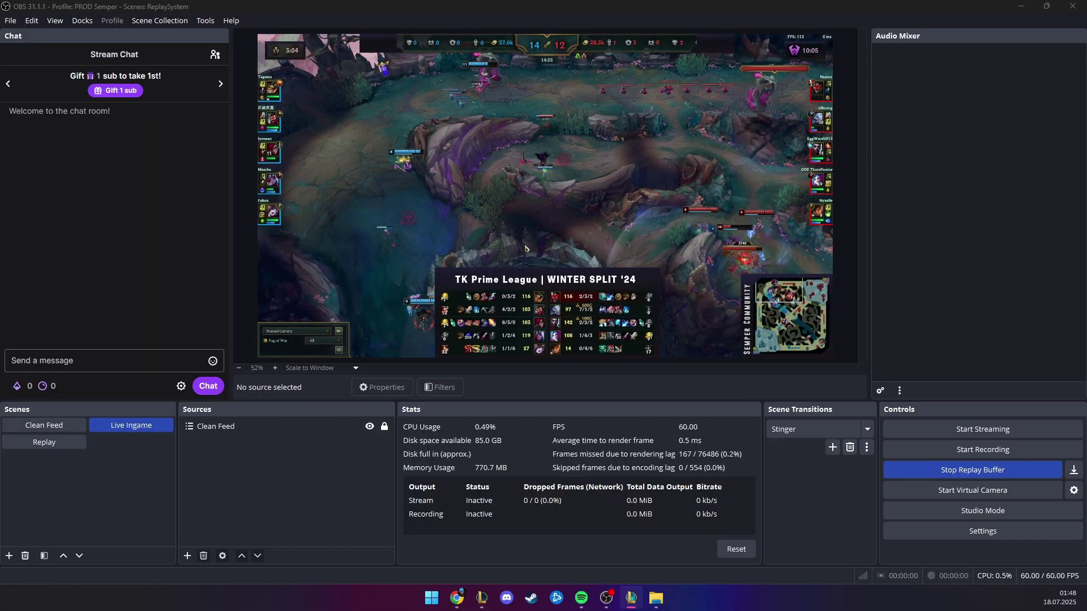
{"action": "key", "text": "F9"}
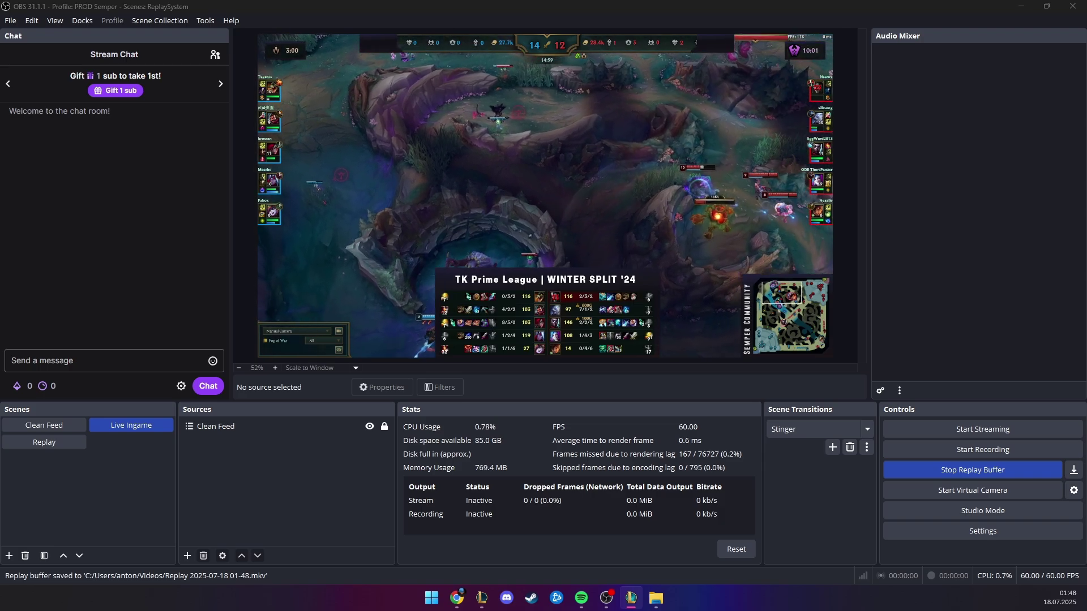
{"action": "key", "text": "F9"}
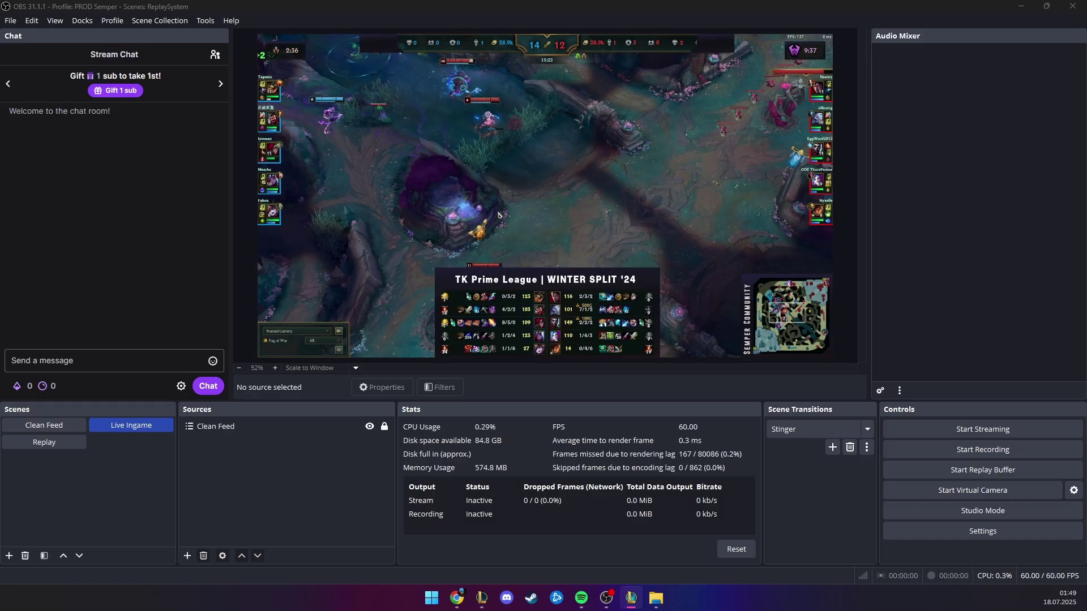
{"action": "key", "text": "alt+Tab"}
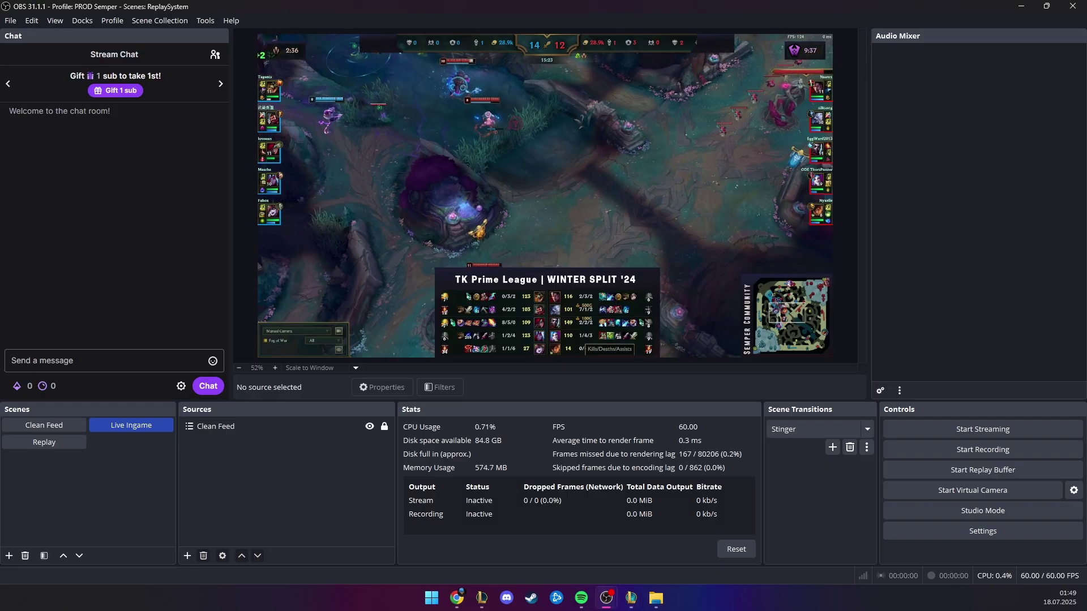
{"action": "key", "text": "alt+Tab"}
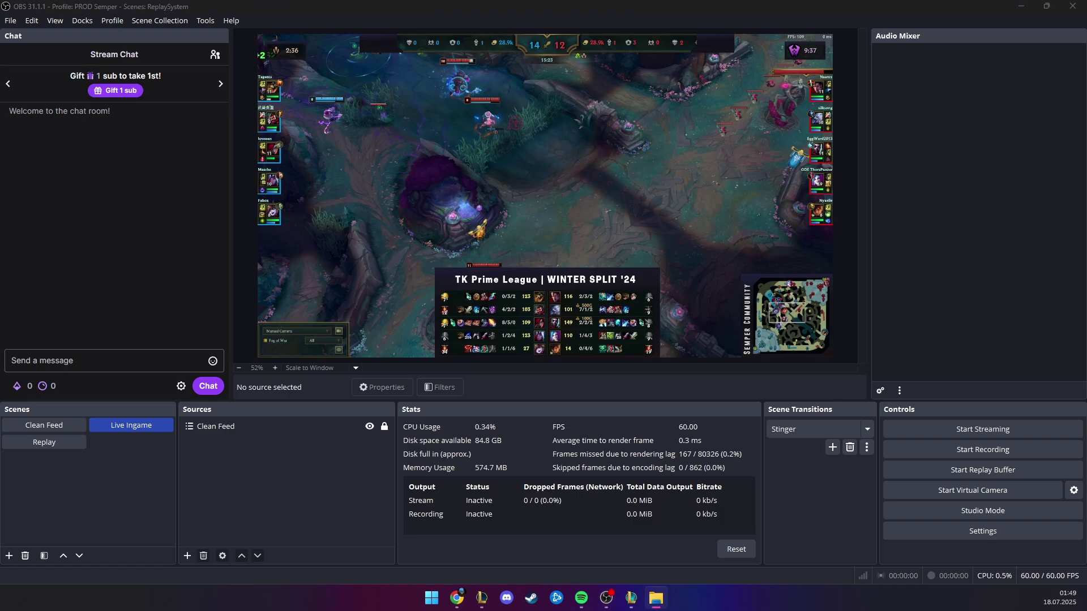
{"action": "key", "text": "alt+Tab"}
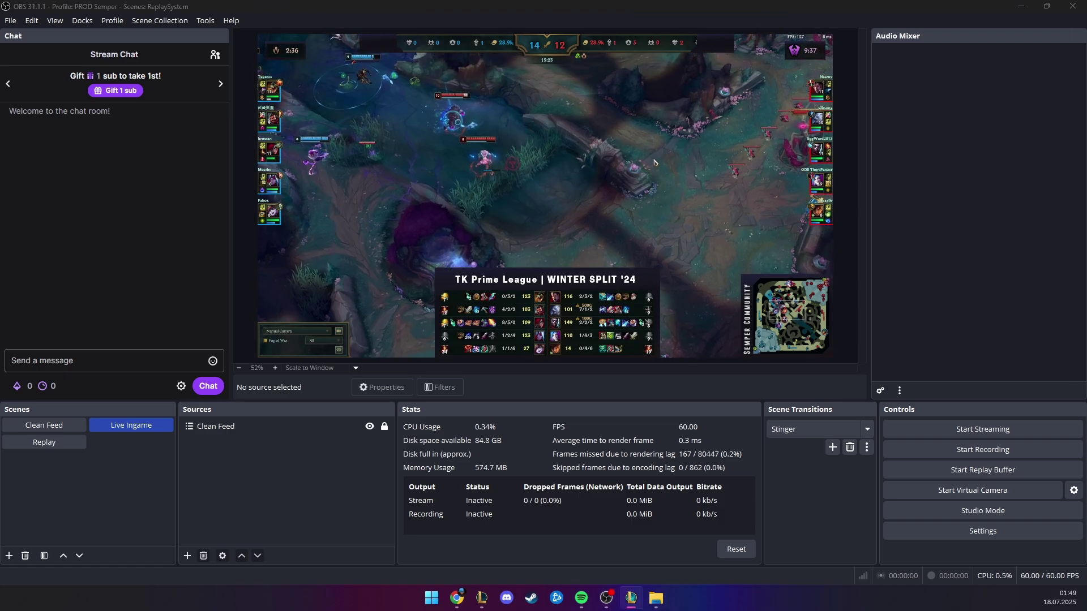